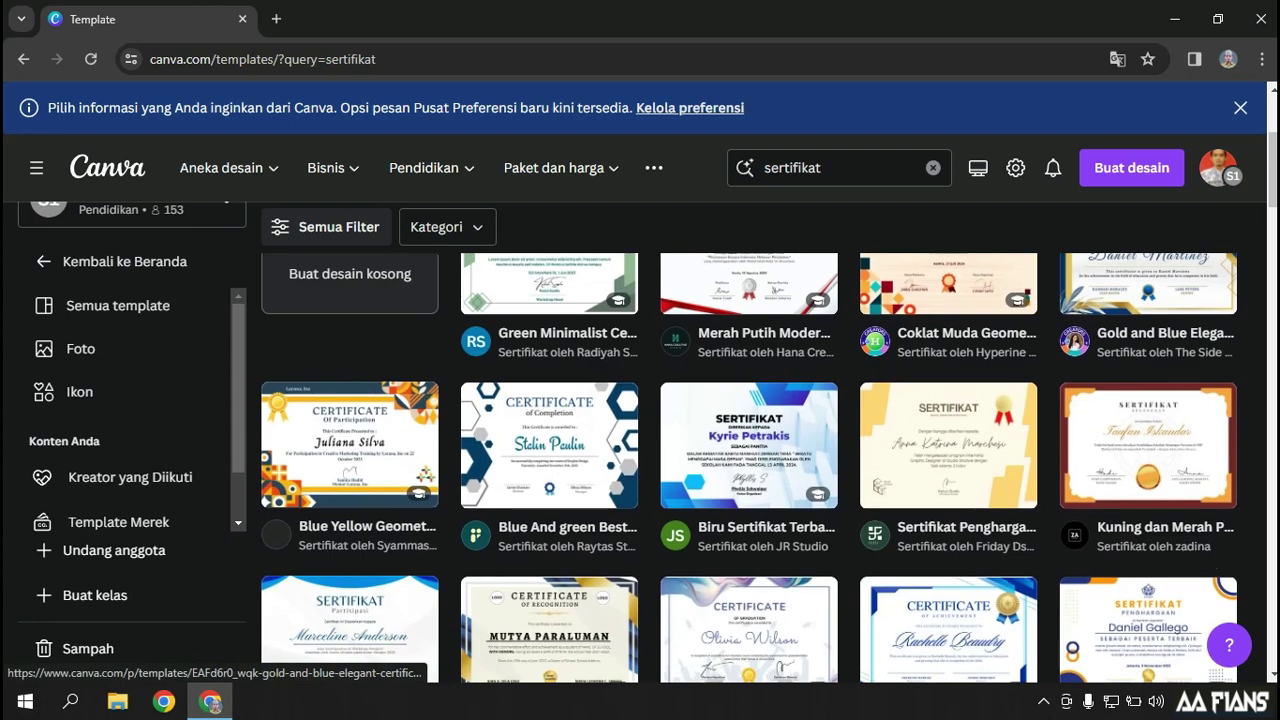
# Open the preview of the 'Putih dan Emas Modern Elegan' seminar participant certificate template
pyautogui.scroll(-5, 1150, 280)
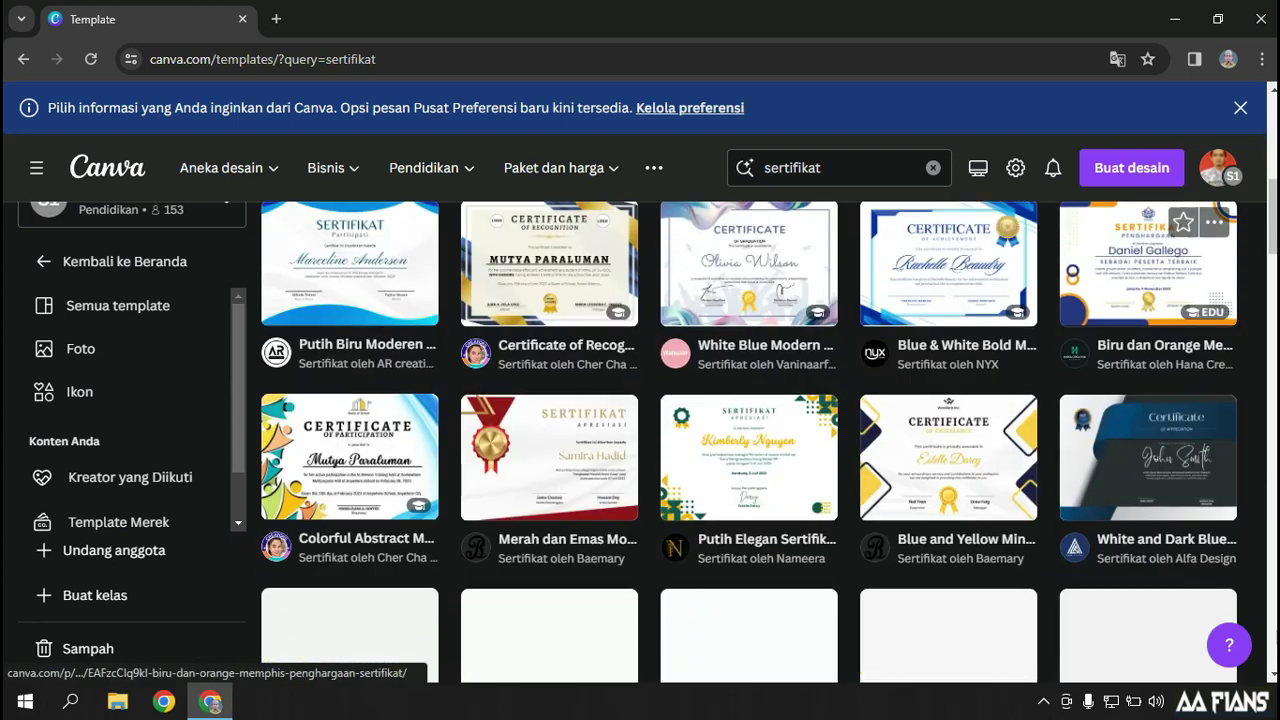
pyautogui.scroll(-1, 1150, 280)
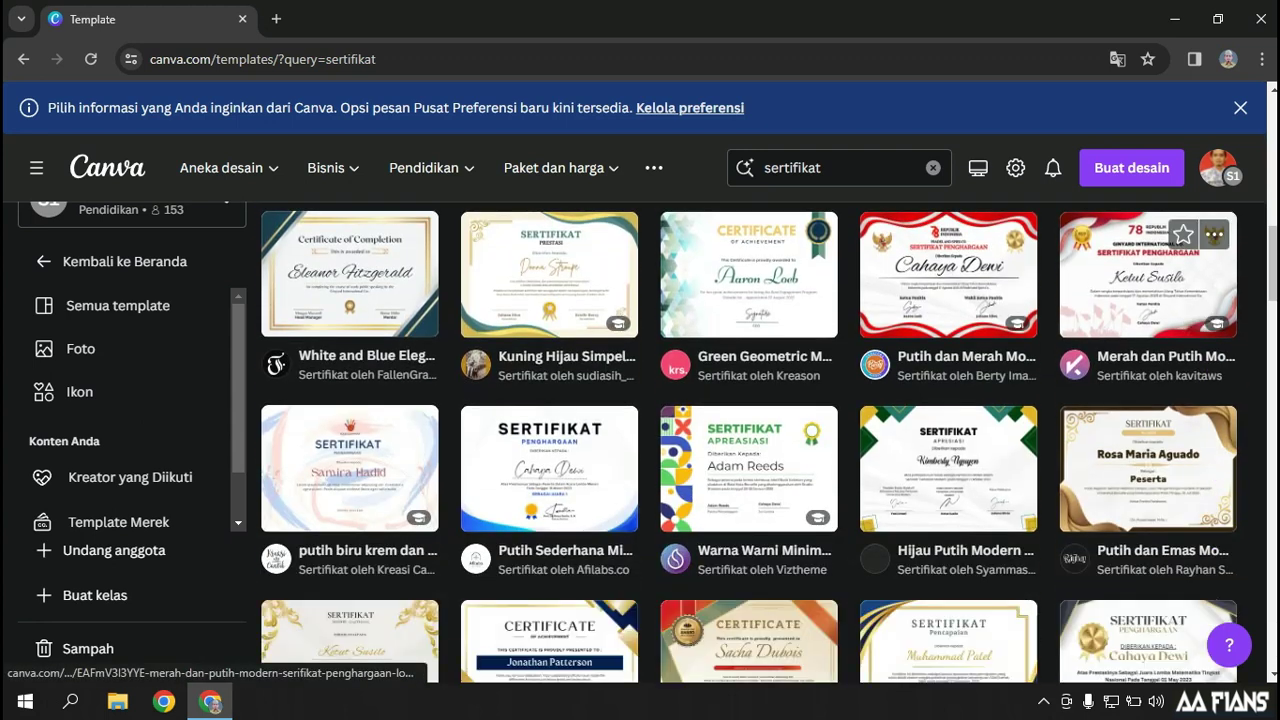
pyautogui.click(1148, 470)
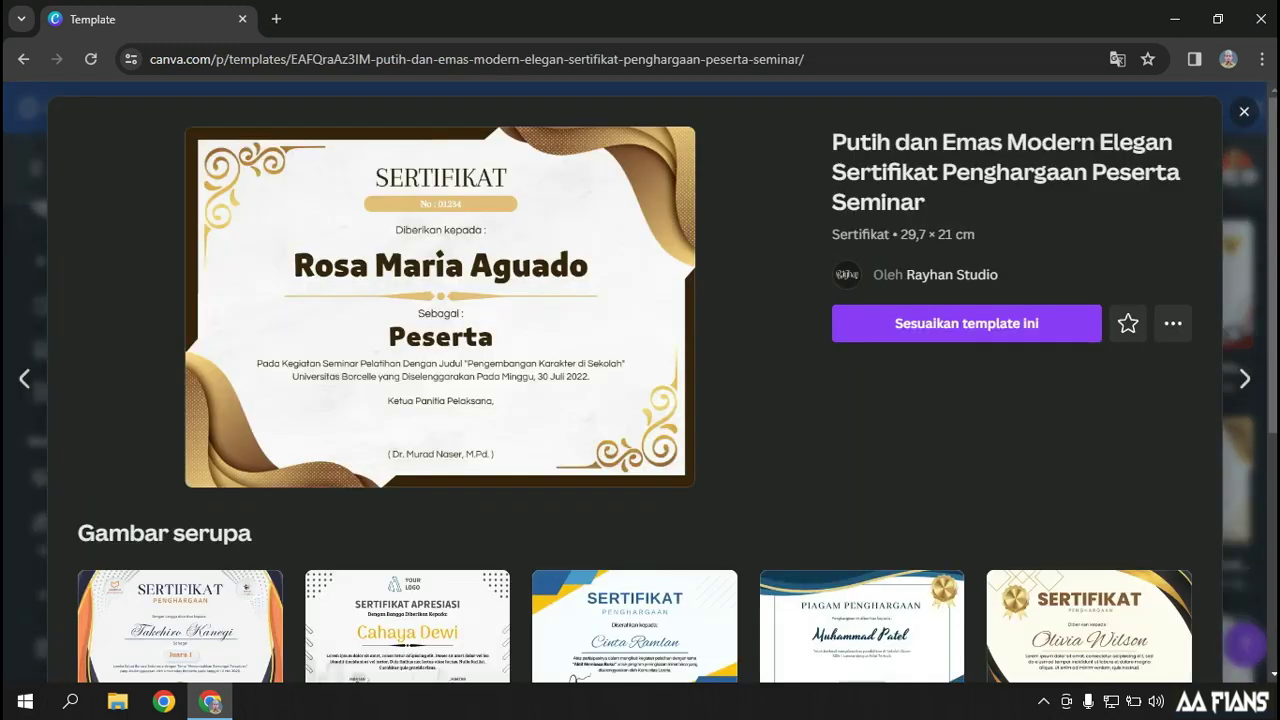
# Customise the white-and-gold template as a new design, dismiss the print panel, and zoom to 88%
pyautogui.click(966, 323)
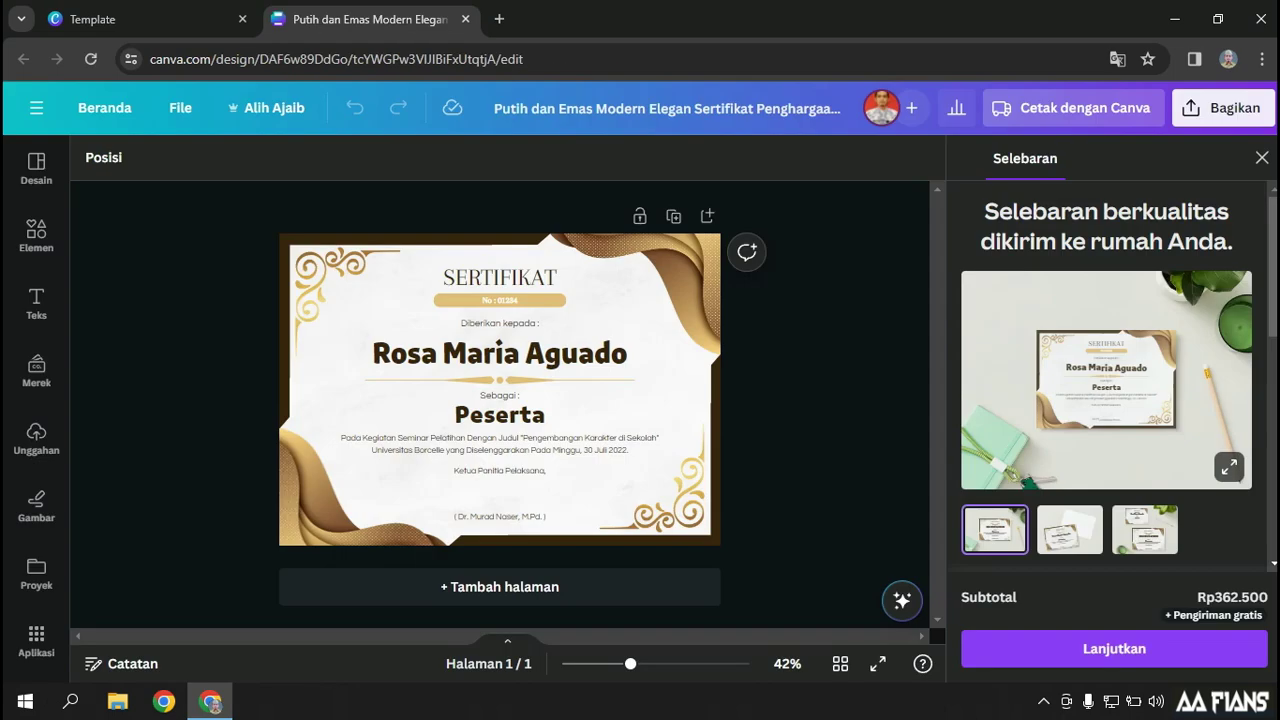
pyautogui.click(1261, 158)
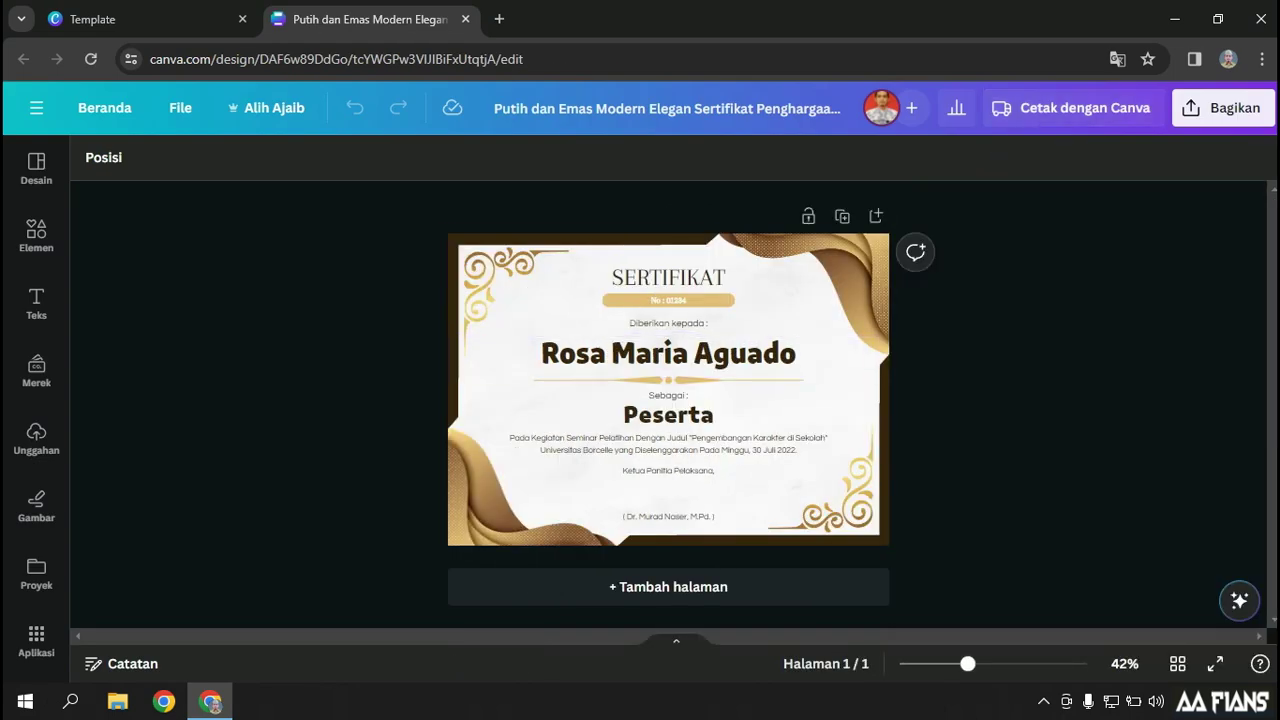
pyautogui.moveTo(968, 664); pyautogui.dragTo(1003, 664)
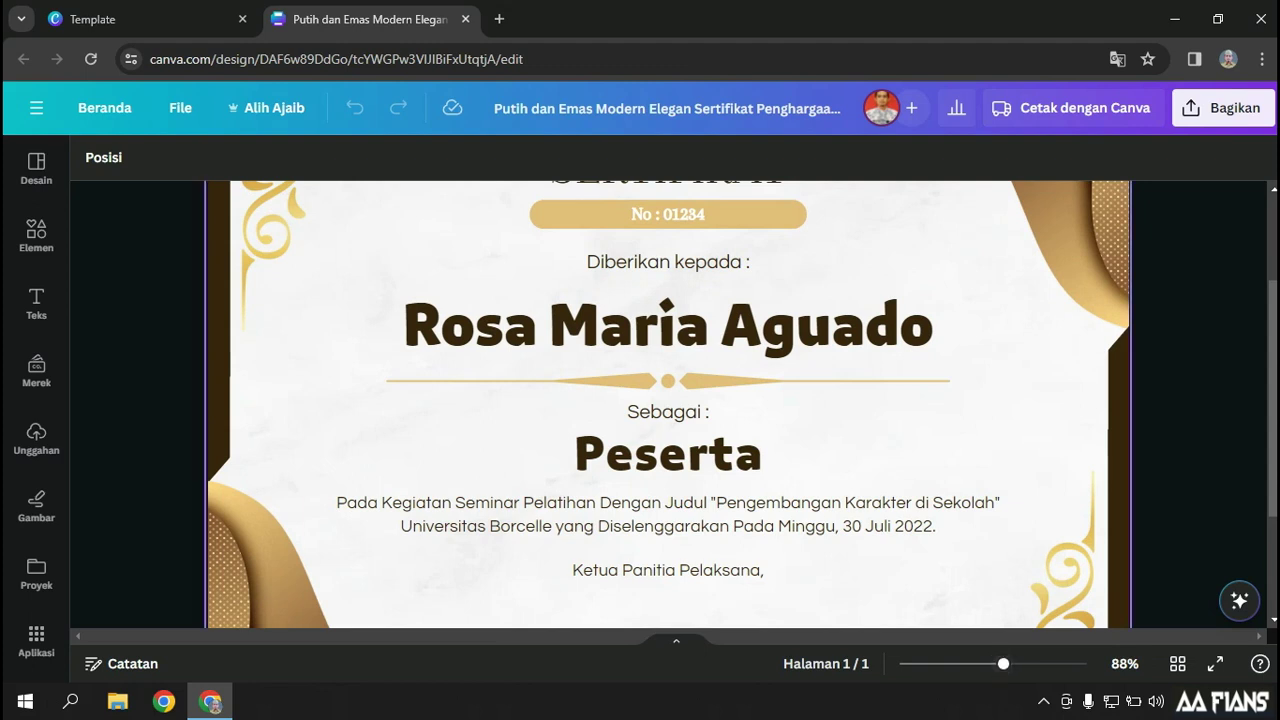
pyautogui.scroll(2, 880, 350)
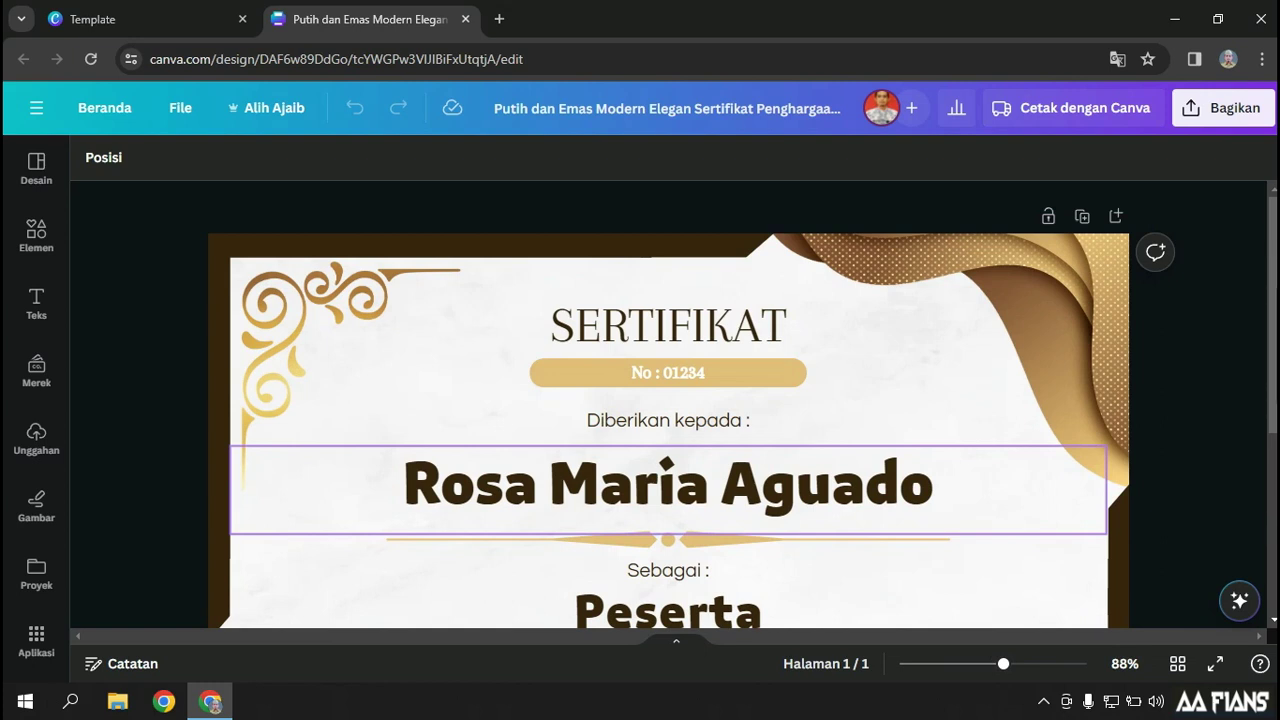
# Move the SERTIFIKAT heading, number, Diberikan kepada line and sample name up together
pyautogui.click(668, 324)
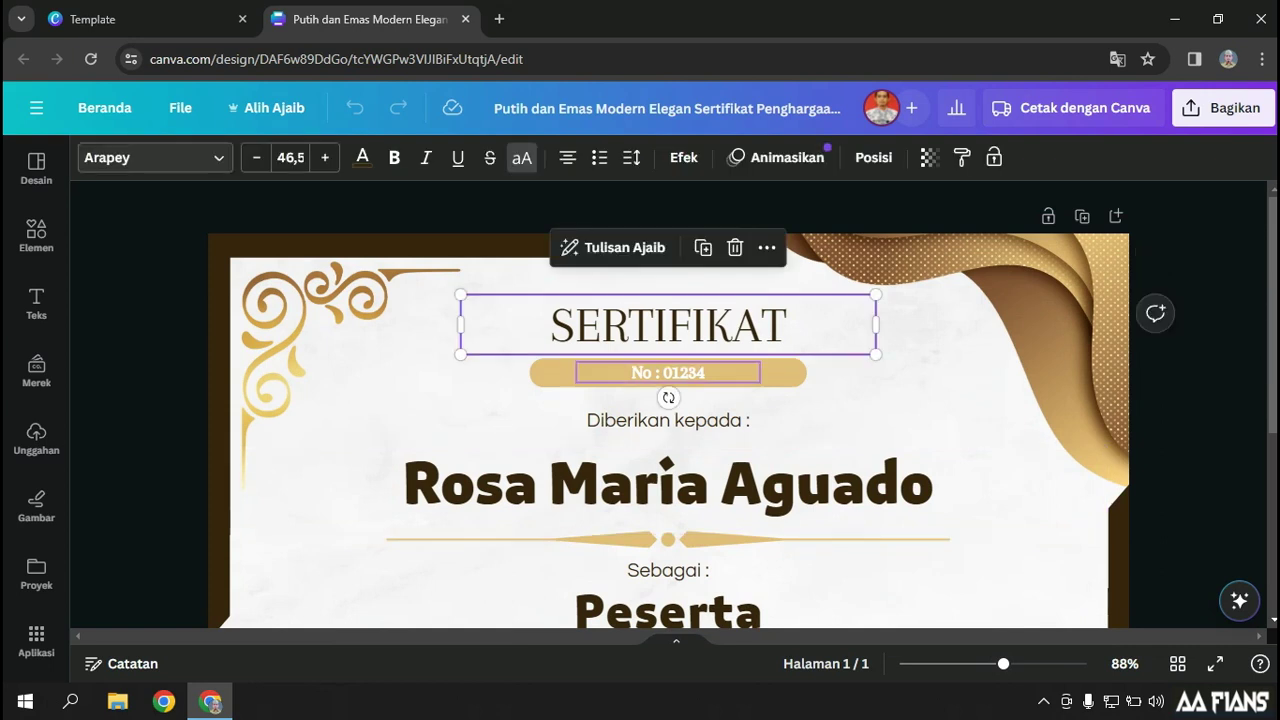
pyautogui.keyDown('shift'); pyautogui.click(596, 374); pyautogui.keyUp('shift')
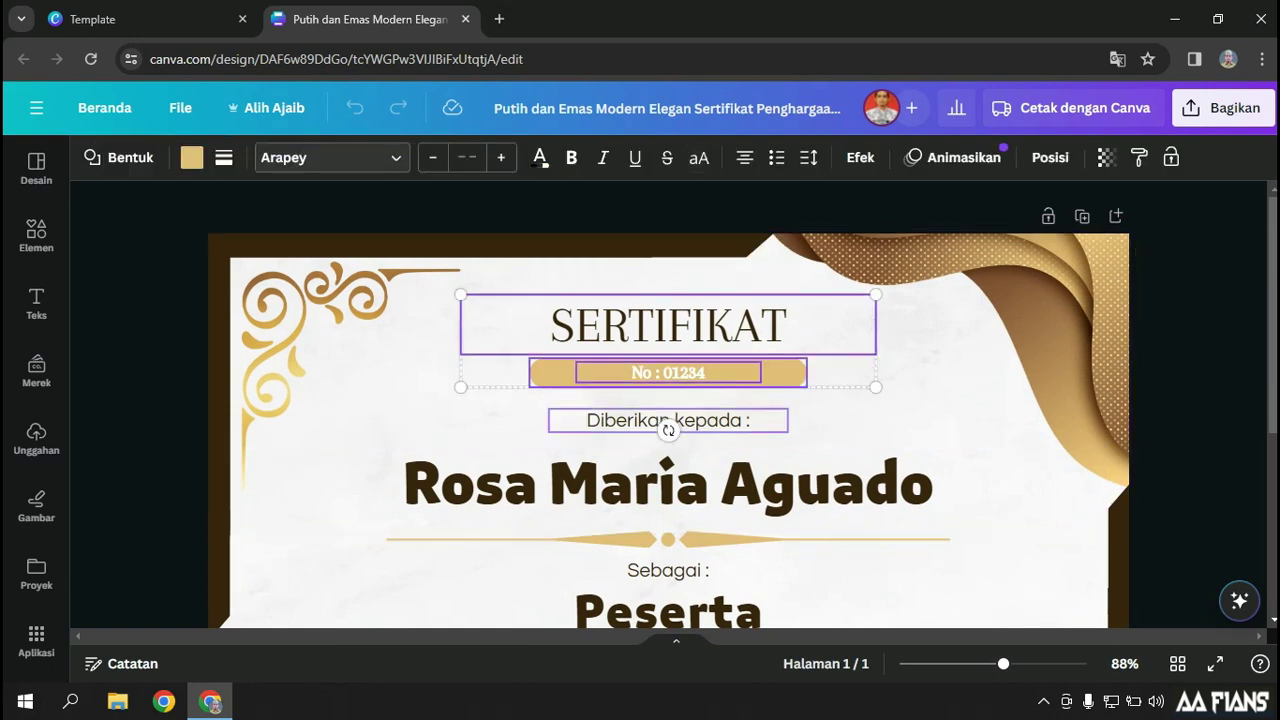
pyautogui.keyDown('shift'); pyautogui.click(668, 422); pyautogui.keyUp('shift')
pyautogui.keyDown('shift'); pyautogui.click(666, 475); pyautogui.keyUp('shift')
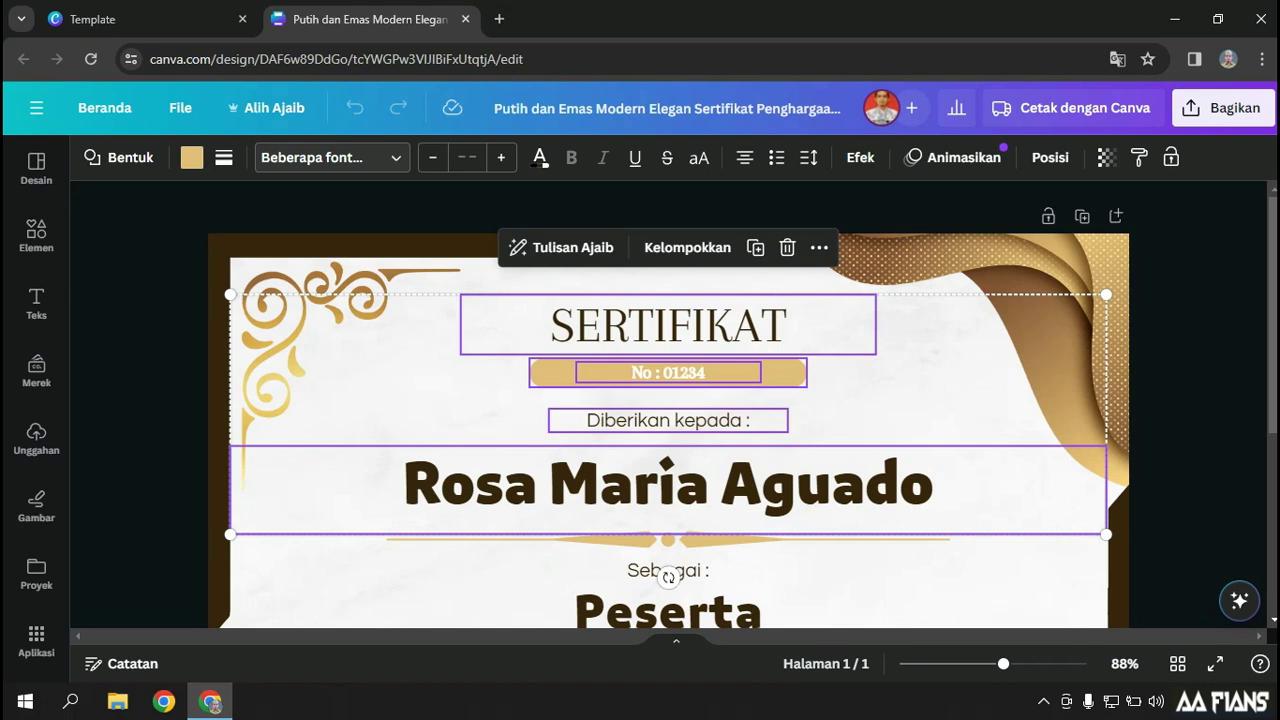
pyautogui.moveTo(666, 475); pyautogui.dragTo(667, 451)
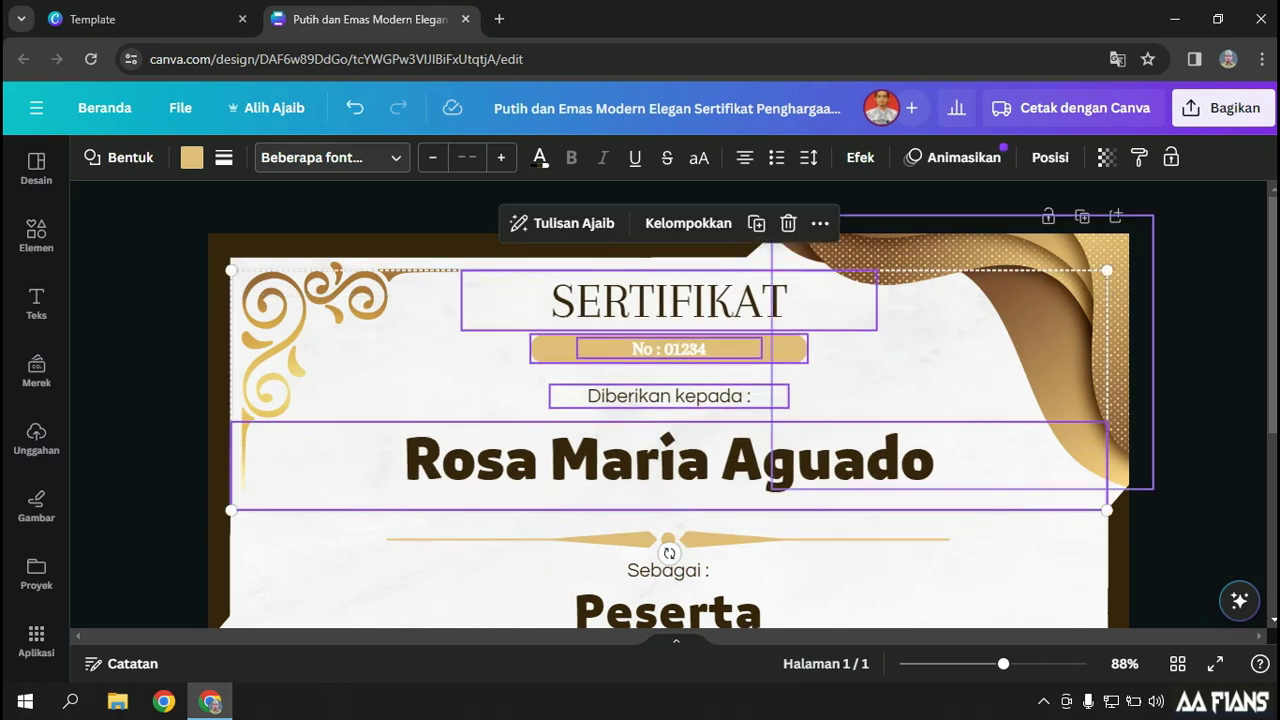
pyautogui.click(880, 378)
# Reduce the font size of Diberikan kepada and shrink the sample name to 58
pyautogui.click(680, 396)
pyautogui.click(256, 158)
pyautogui.click(256, 158)
pyautogui.click(256, 158)
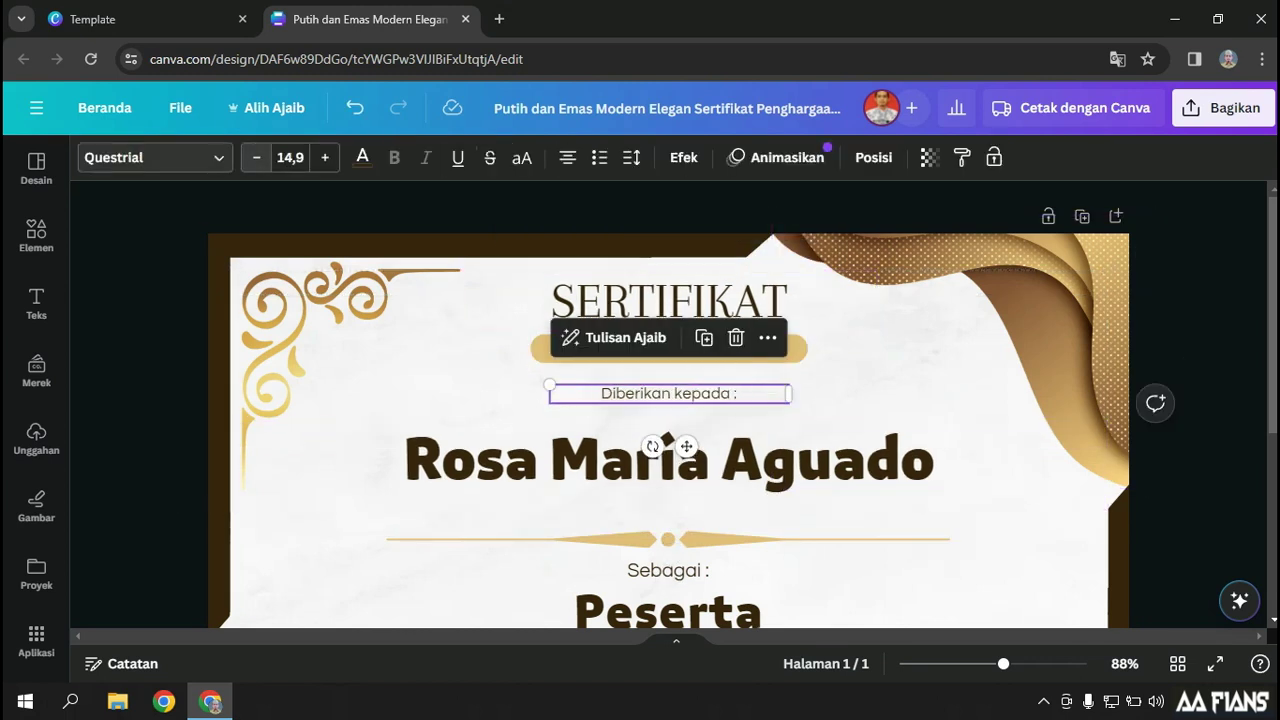
pyautogui.click(256, 158)
pyautogui.click(668, 440)
pyautogui.click(256, 158)
pyautogui.click(256, 158)
pyautogui.click(256, 158)
pyautogui.click(256, 158)
pyautogui.click(256, 158)
pyautogui.click(256, 158)
pyautogui.click(256, 158)
pyautogui.click(256, 158)
pyautogui.click(256, 158)
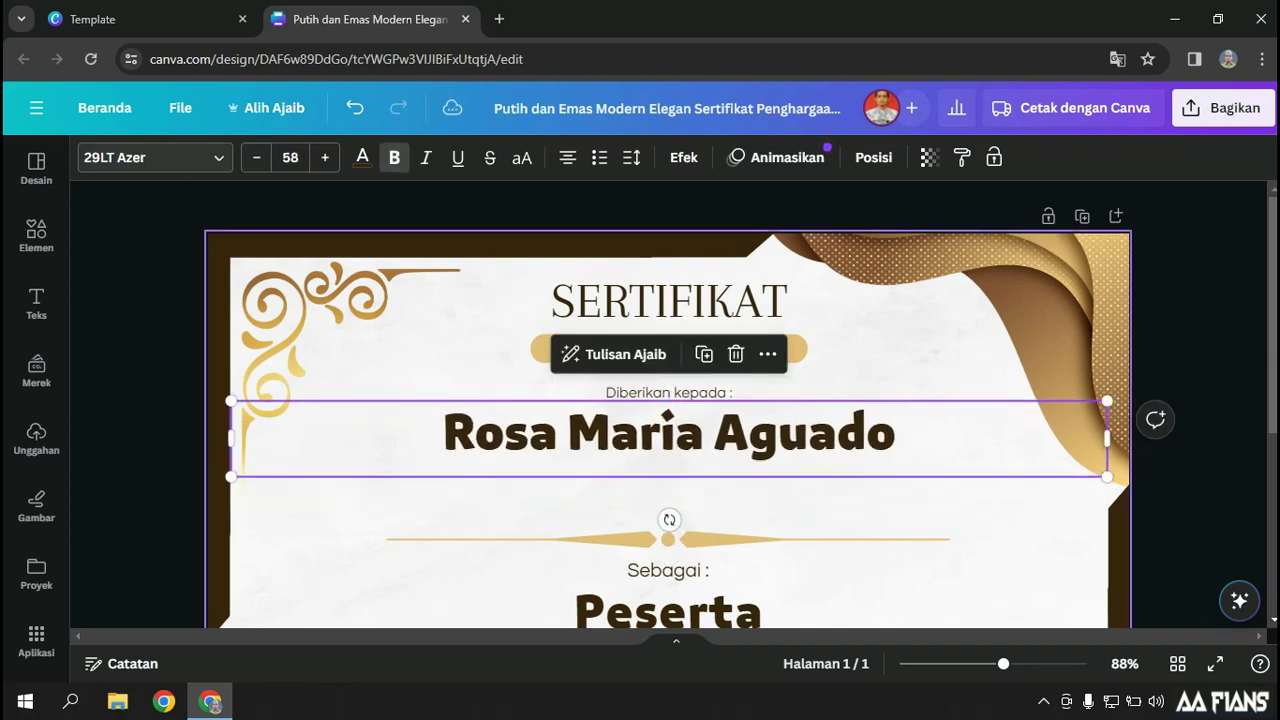
# Raise the gold ornament line and place a copy of 'Sebagai :' below the name
pyautogui.moveTo(668, 539); pyautogui.dragTo(668, 468)
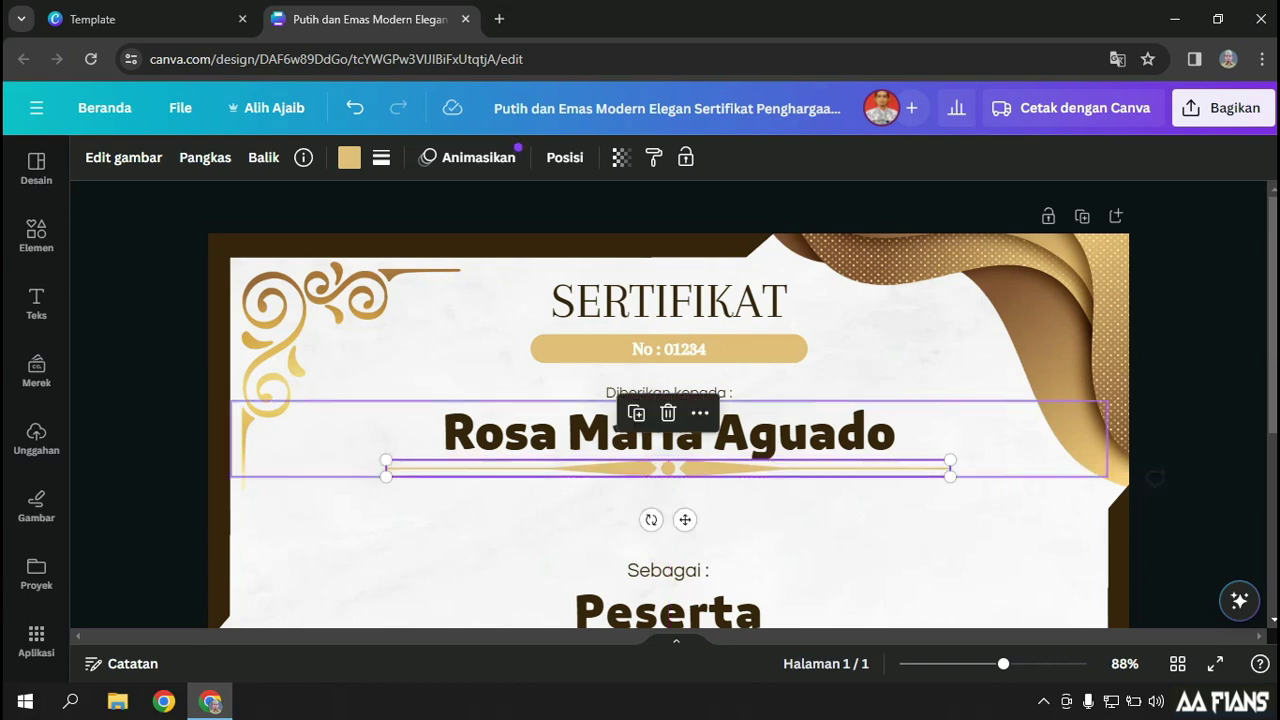
pyautogui.click(668, 530)
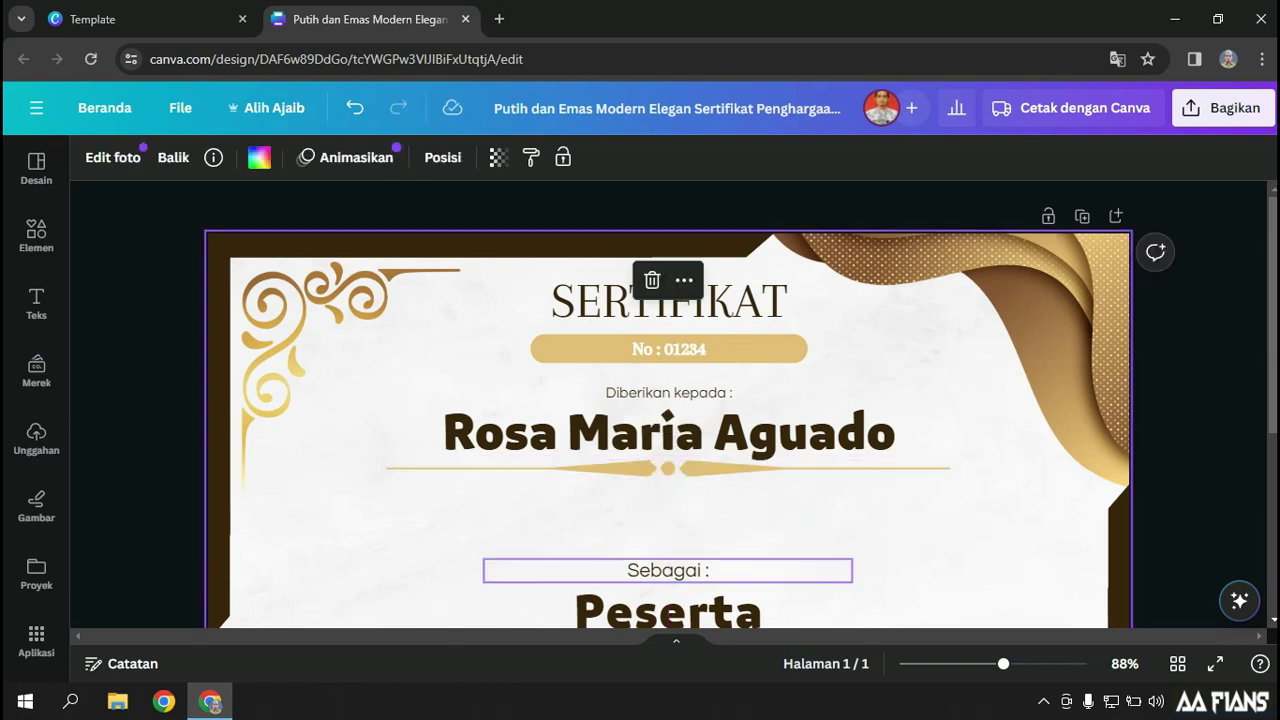
pyautogui.click(668, 570)
pyautogui.moveTo(668, 570); pyautogui.dragTo(668, 498)
# Change the copied label under the name to 'Asal Instansi'
pyautogui.click(668, 498)
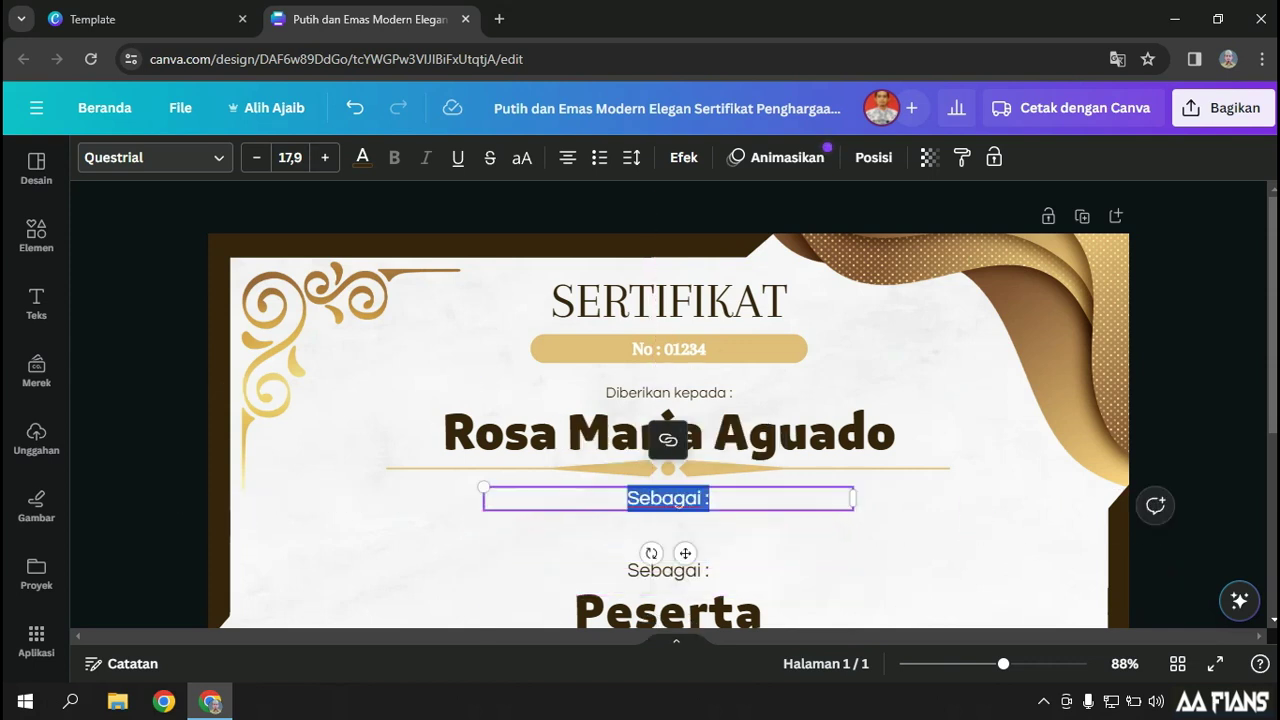
pyautogui.write('A')
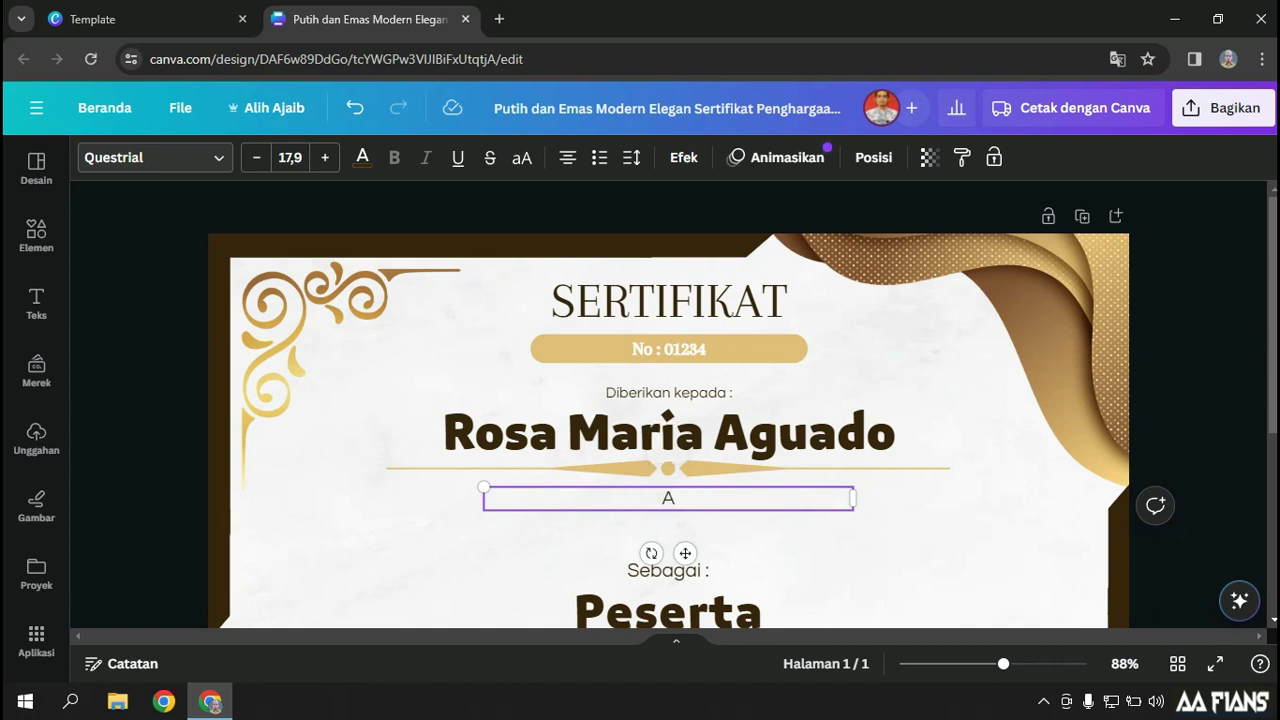
pyautogui.write('sal Instansi')
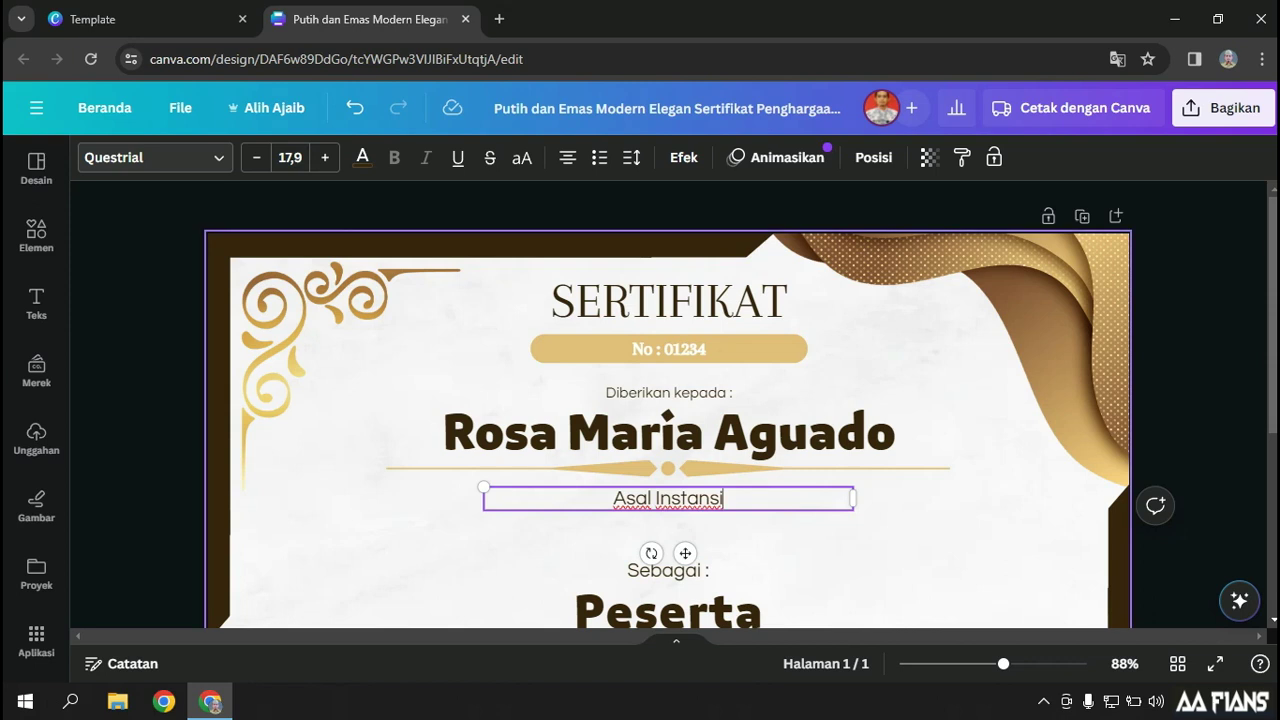
# Replace the sample recipient name with 'Nama'
pyautogui.click(668, 433)
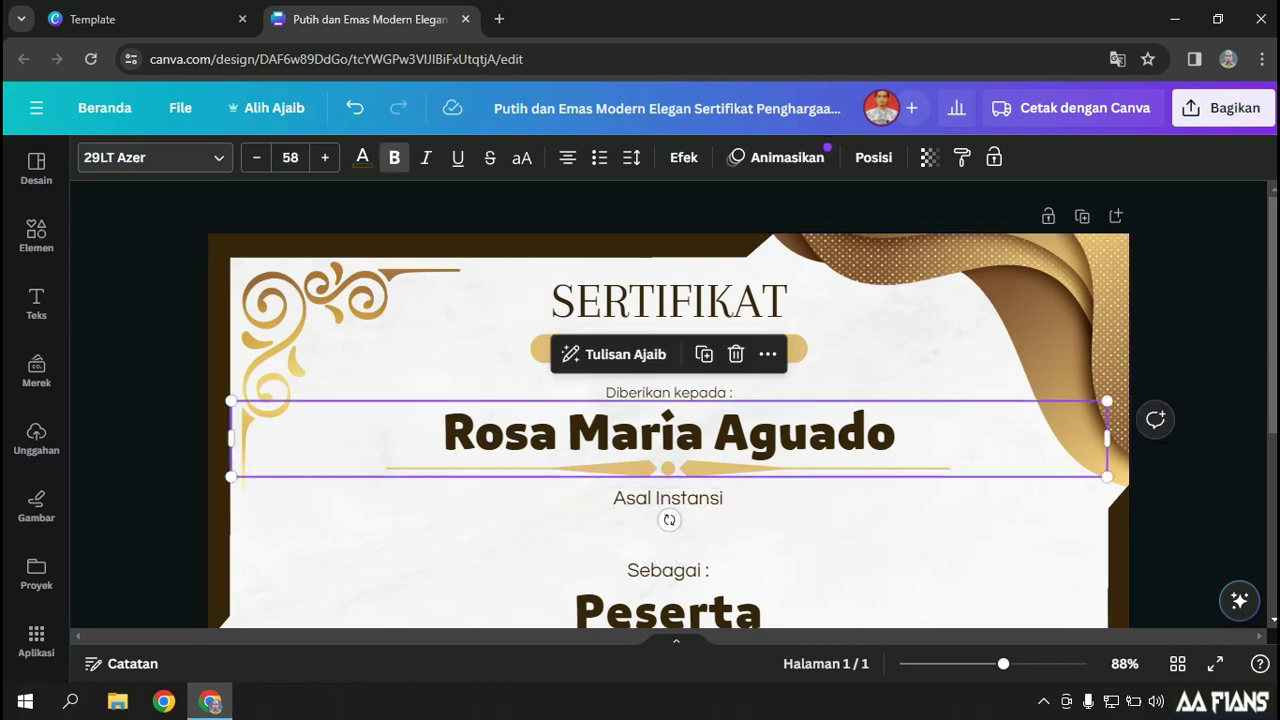
pyautogui.click(668, 433)
pyautogui.write('N')
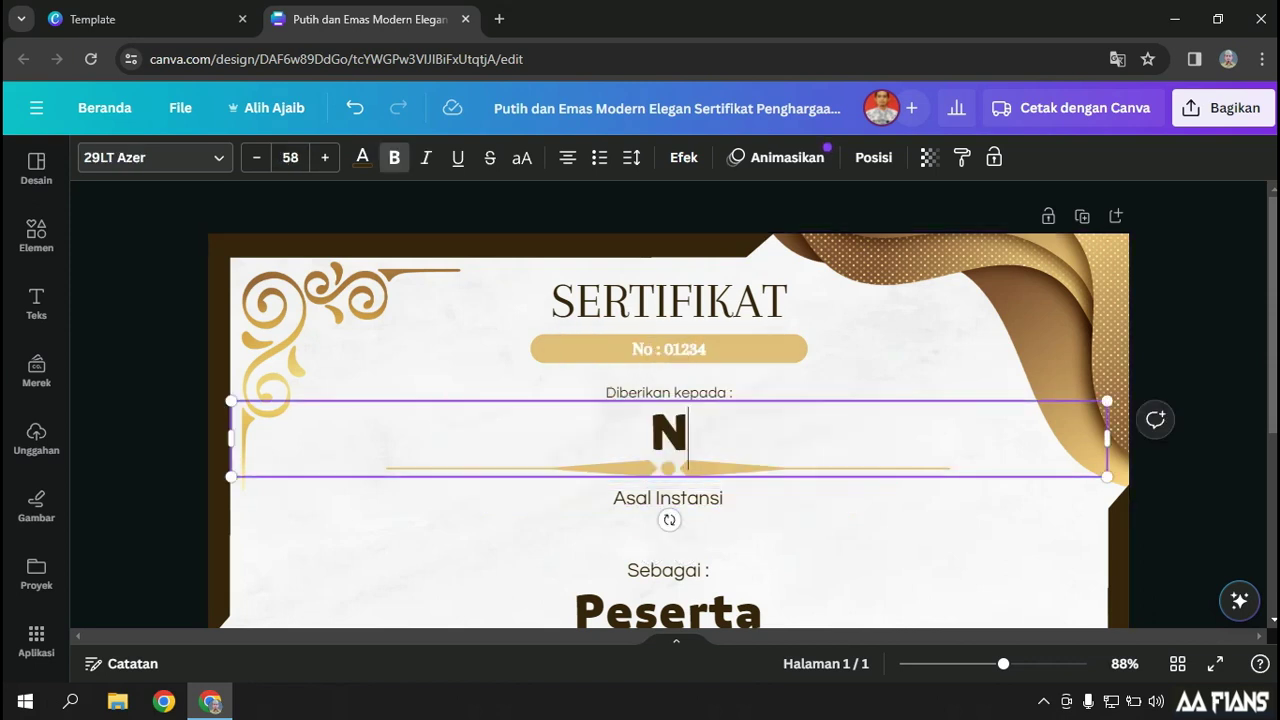
pyautogui.write('ama L')
pyautogui.press('BackSpace')
pyautogui.press('BackSpace')
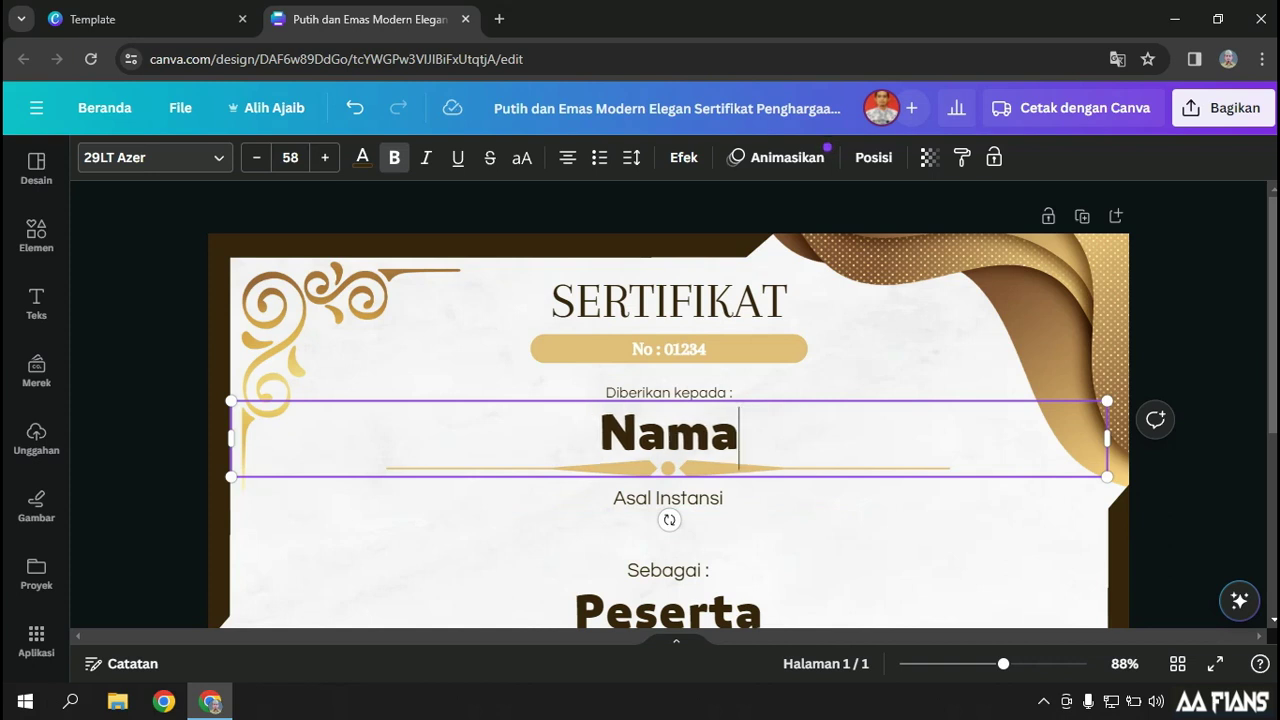
pyautogui.click(669, 540)
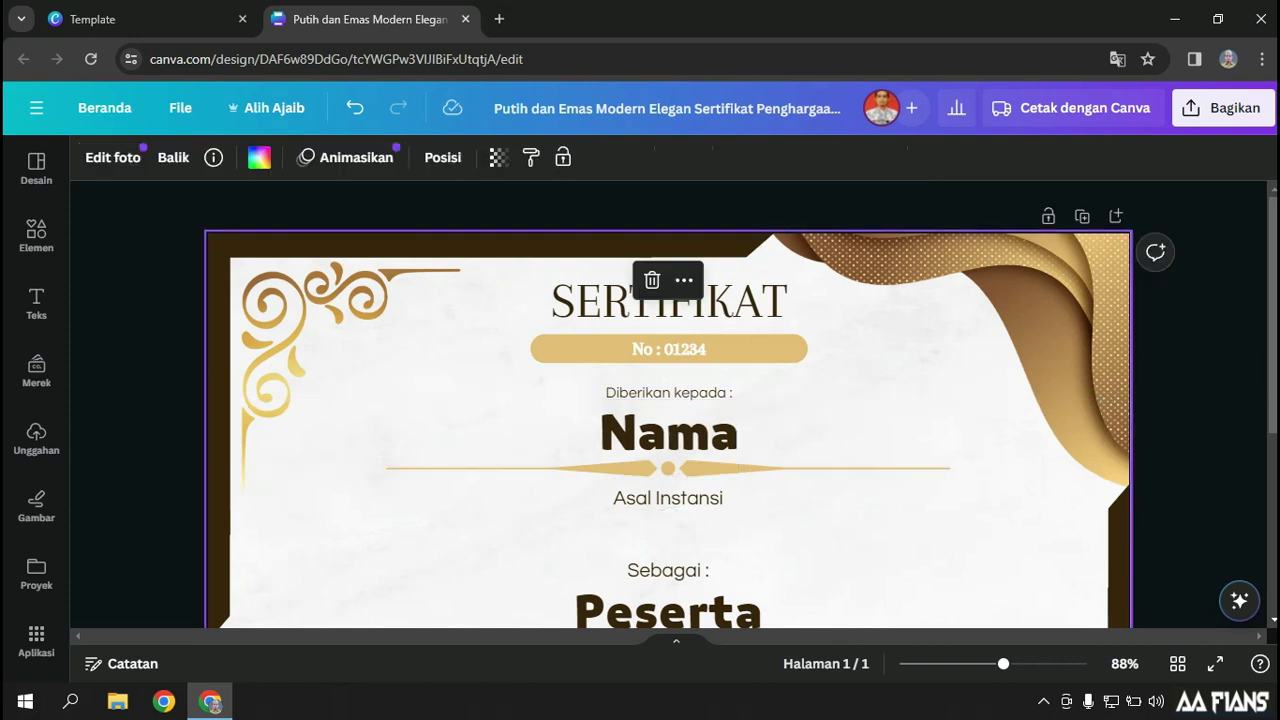
pyautogui.scroll(-3, 669, 540)
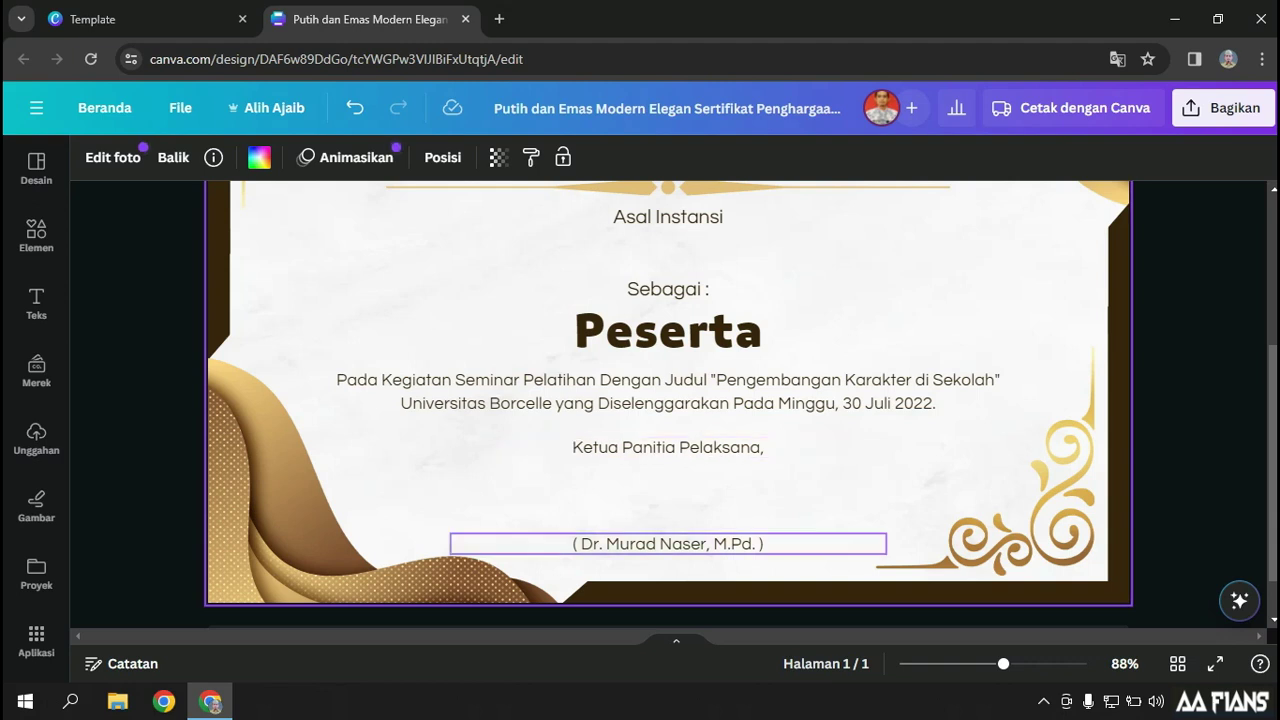
pyautogui.scroll(5, 668, 404)
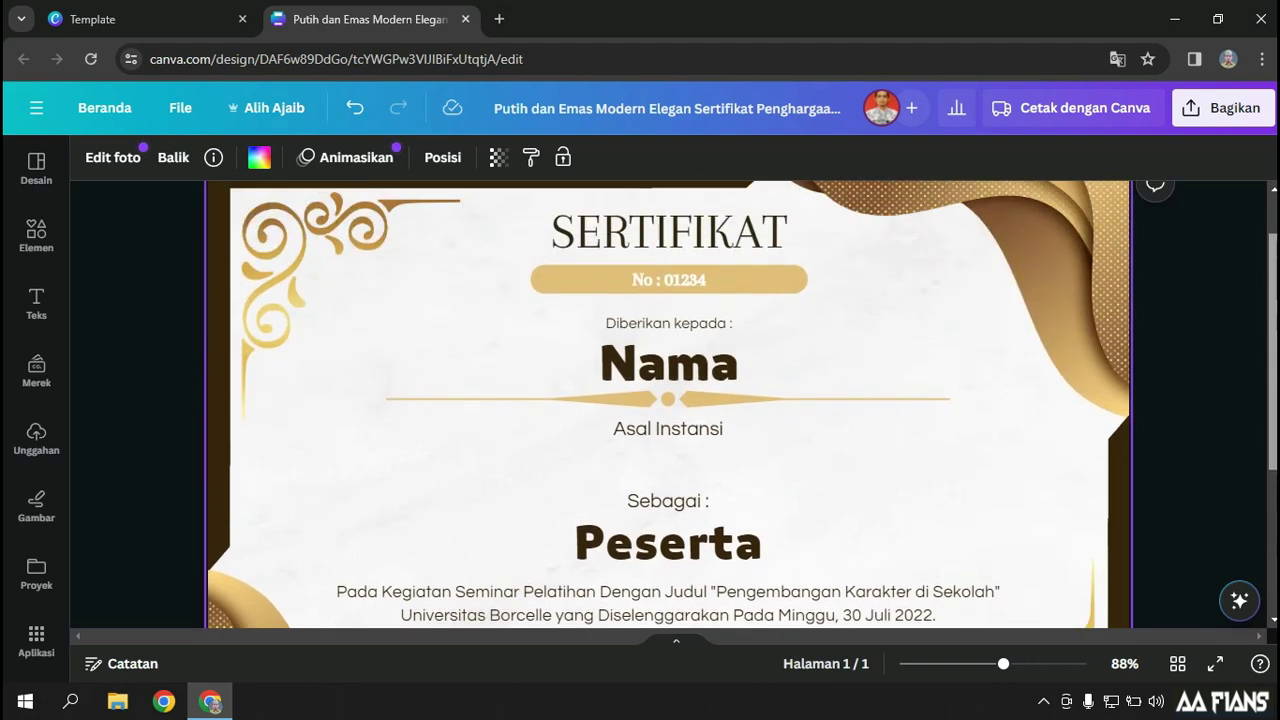
pyautogui.scroll(-2, 668, 404)
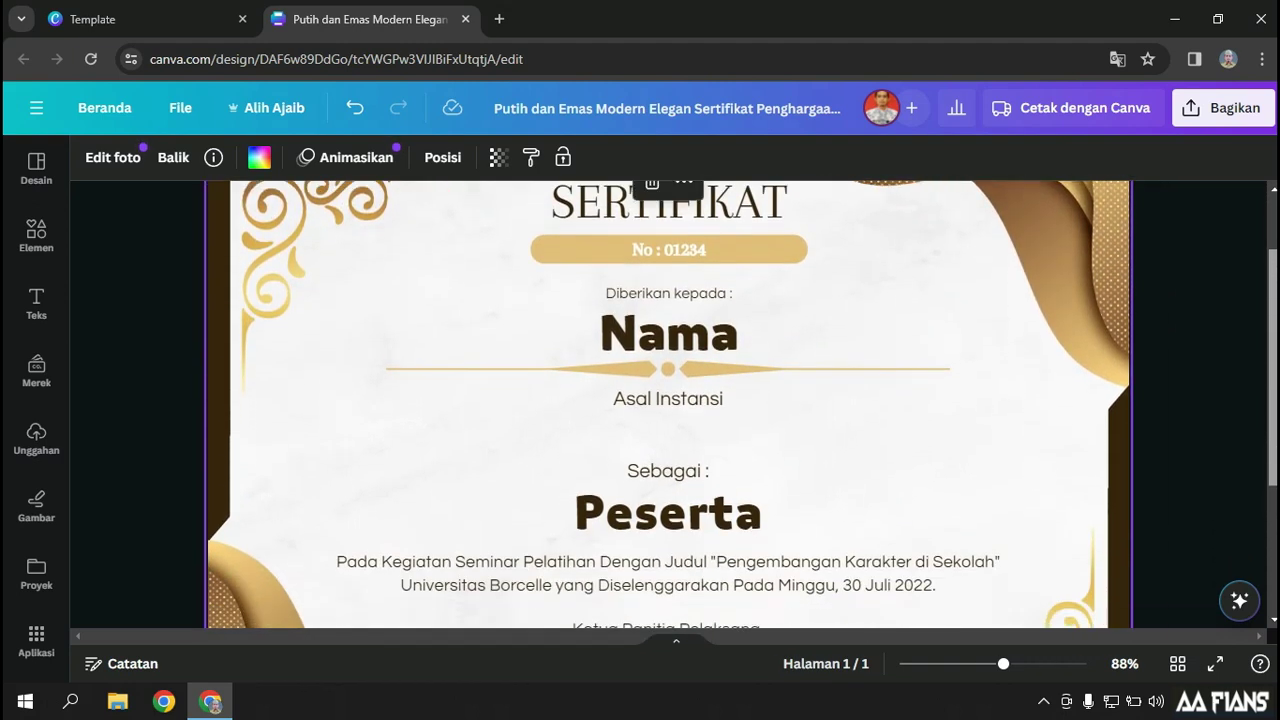
pyautogui.click(669, 249)
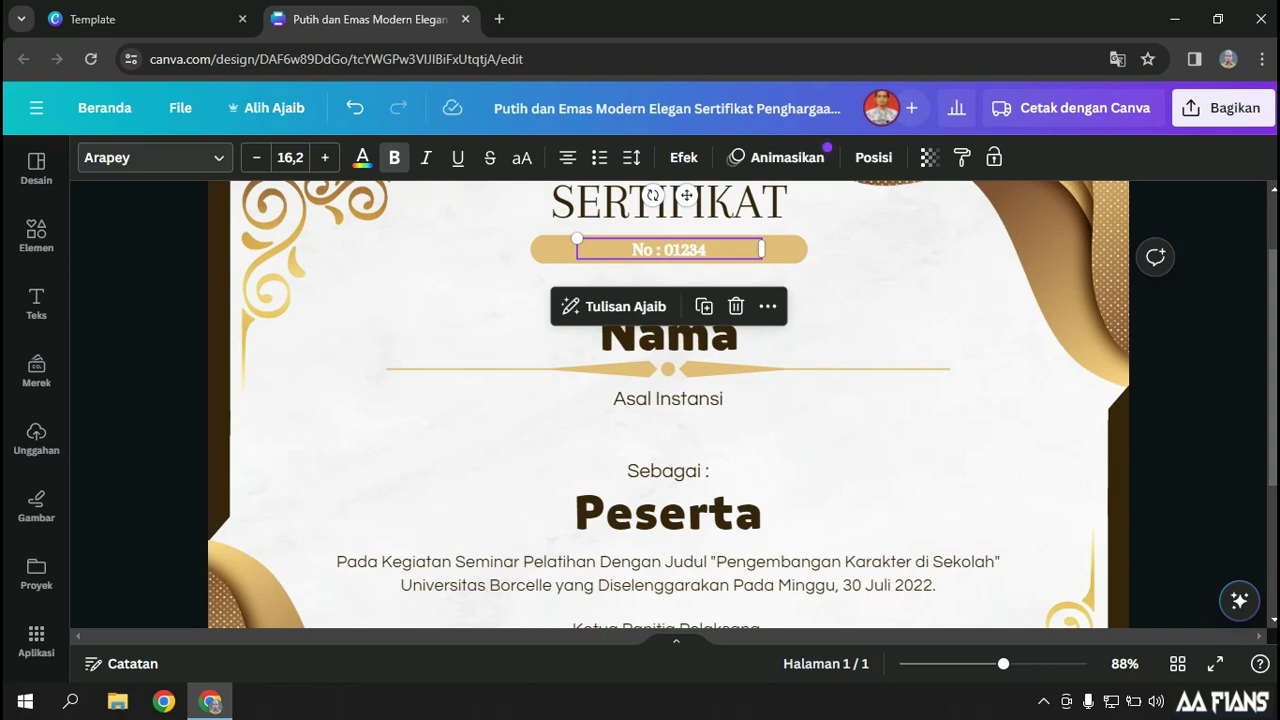
# Delete 01234 from the banner and narrow the 'No :' text box to fit
pyautogui.hotkey('ctrl', 'a')
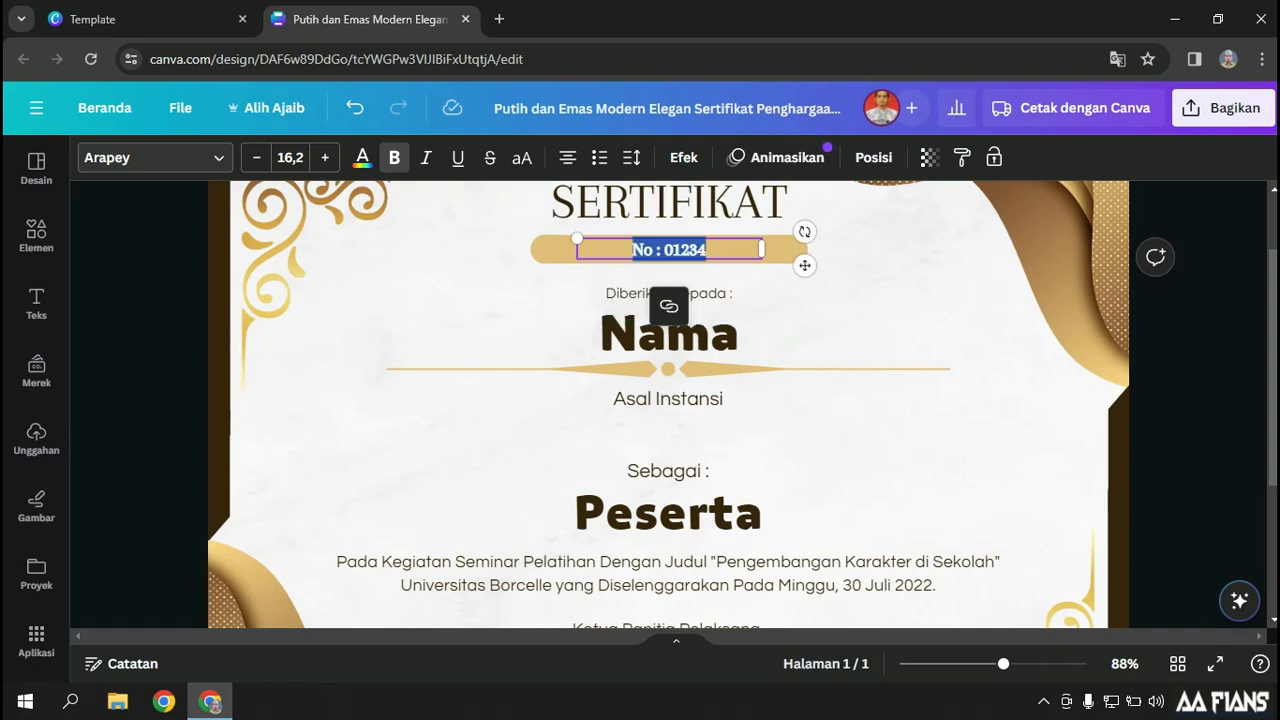
pyautogui.moveTo(664, 249); pyautogui.dragTo(706, 249)
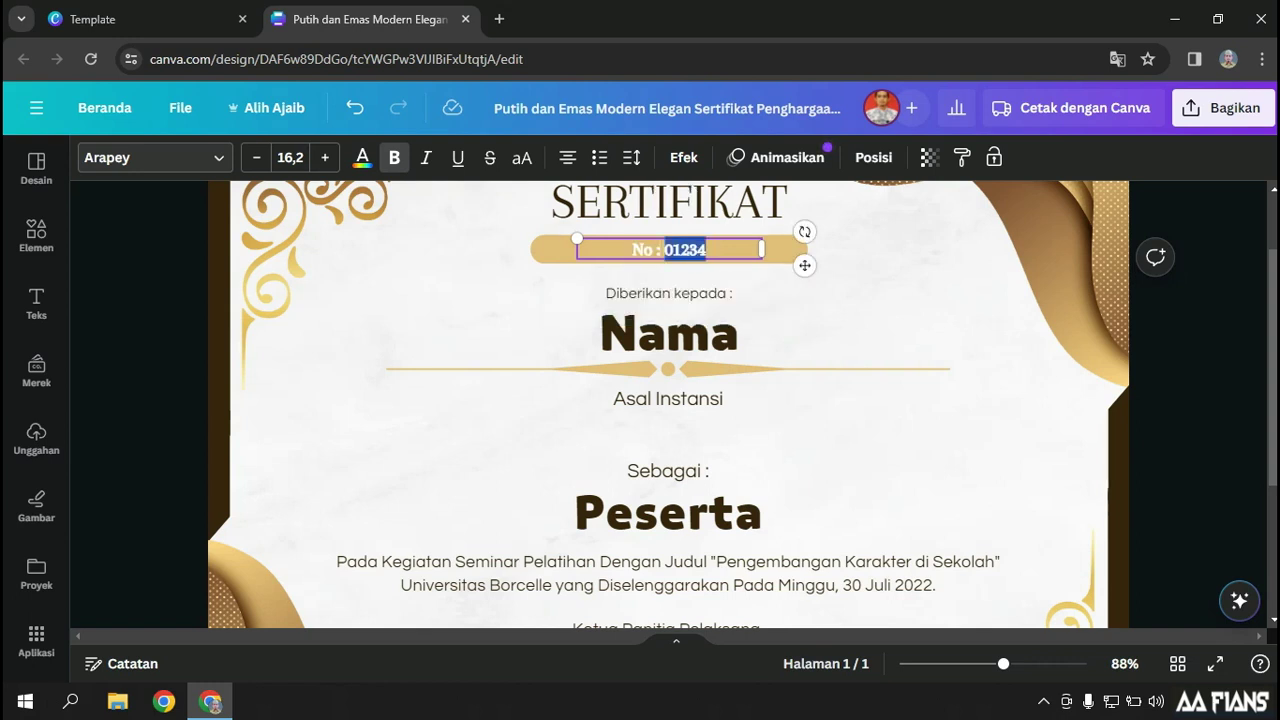
pyautogui.press('BackSpace')
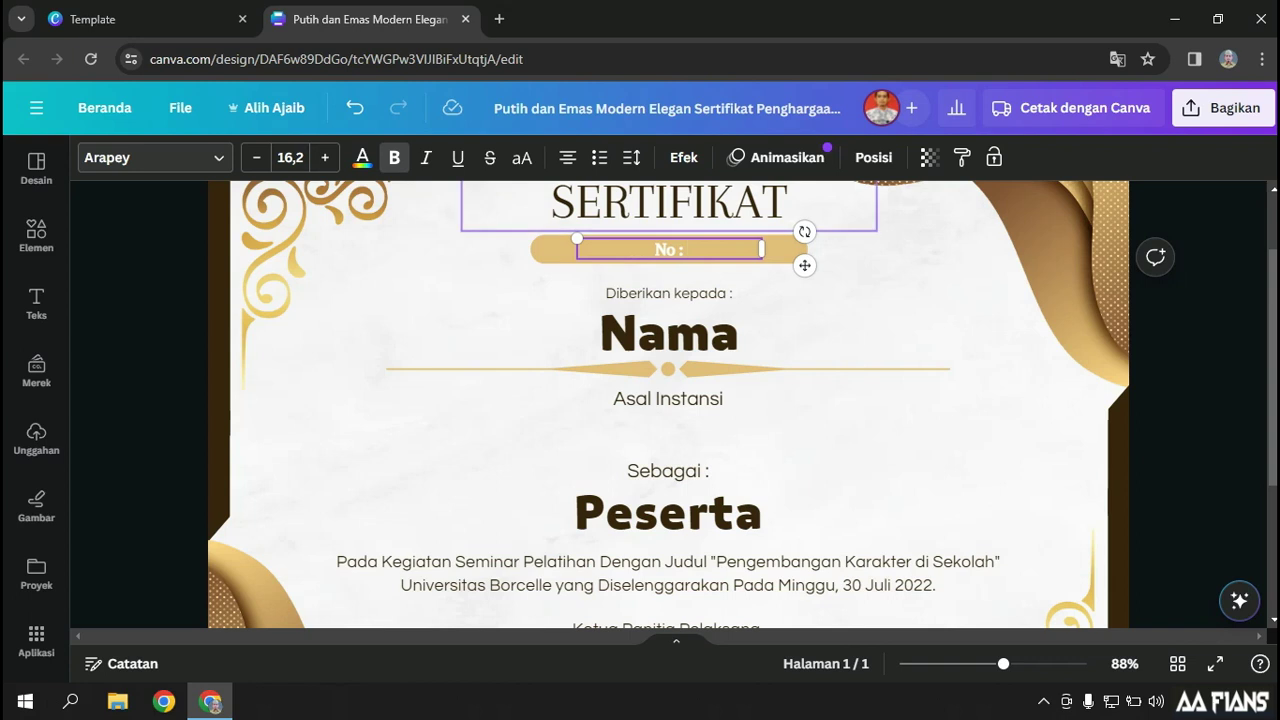
pyautogui.moveTo(762, 249); pyautogui.dragTo(641, 249)
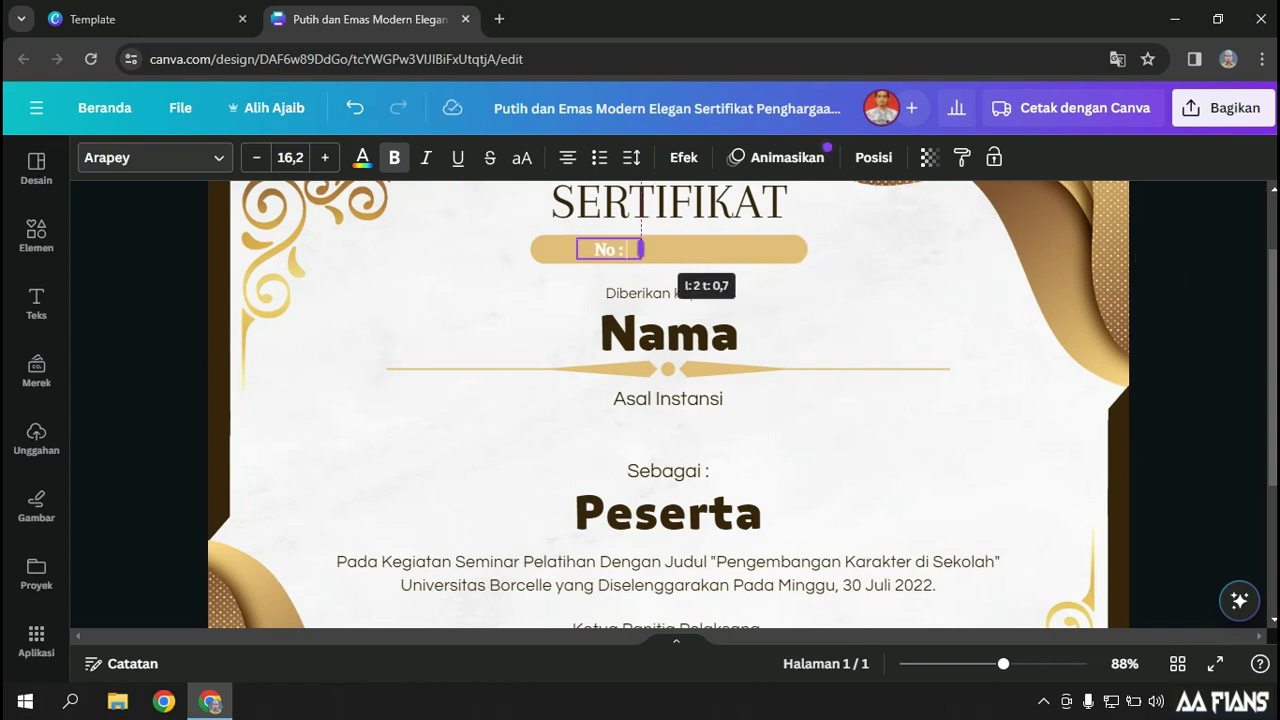
pyautogui.click(1140, 258)
# Duplicate the 'No :' box and retype the copy as 'Nomor'
pyautogui.click(608, 249)
pyautogui.hotkey('ctrl', 'd')
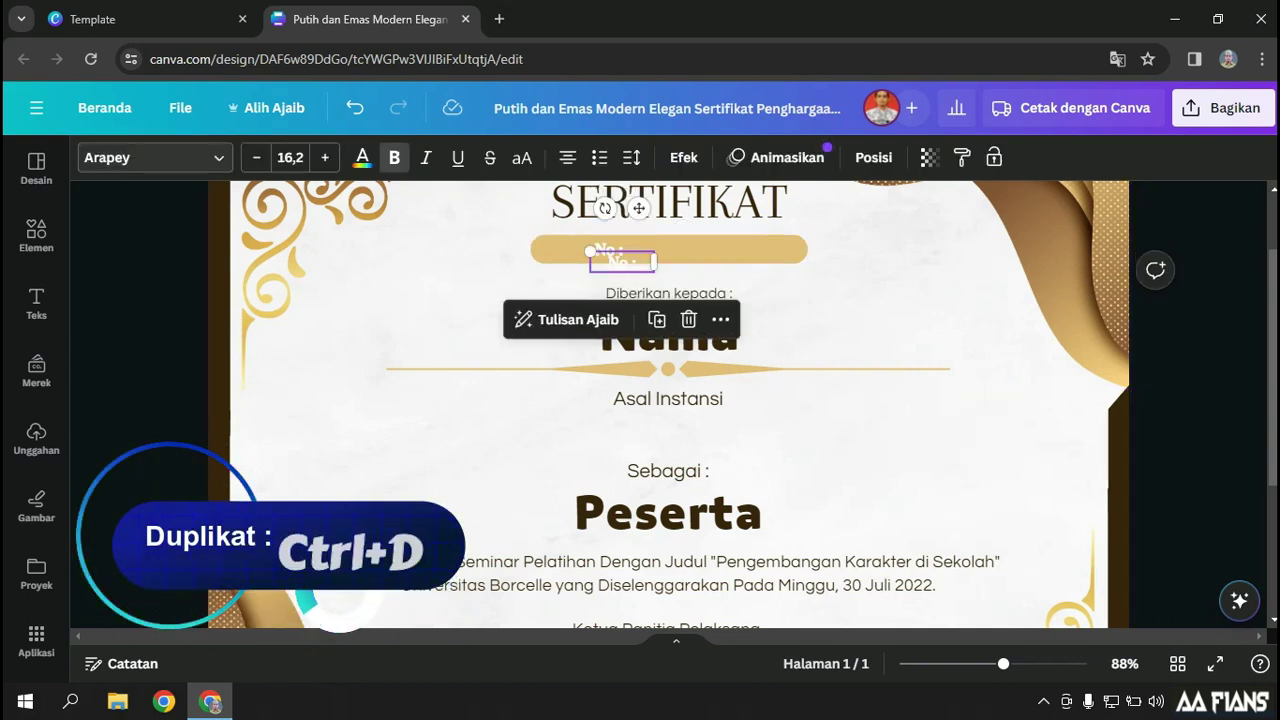
pyautogui.moveTo(622, 261); pyautogui.dragTo(651, 249)
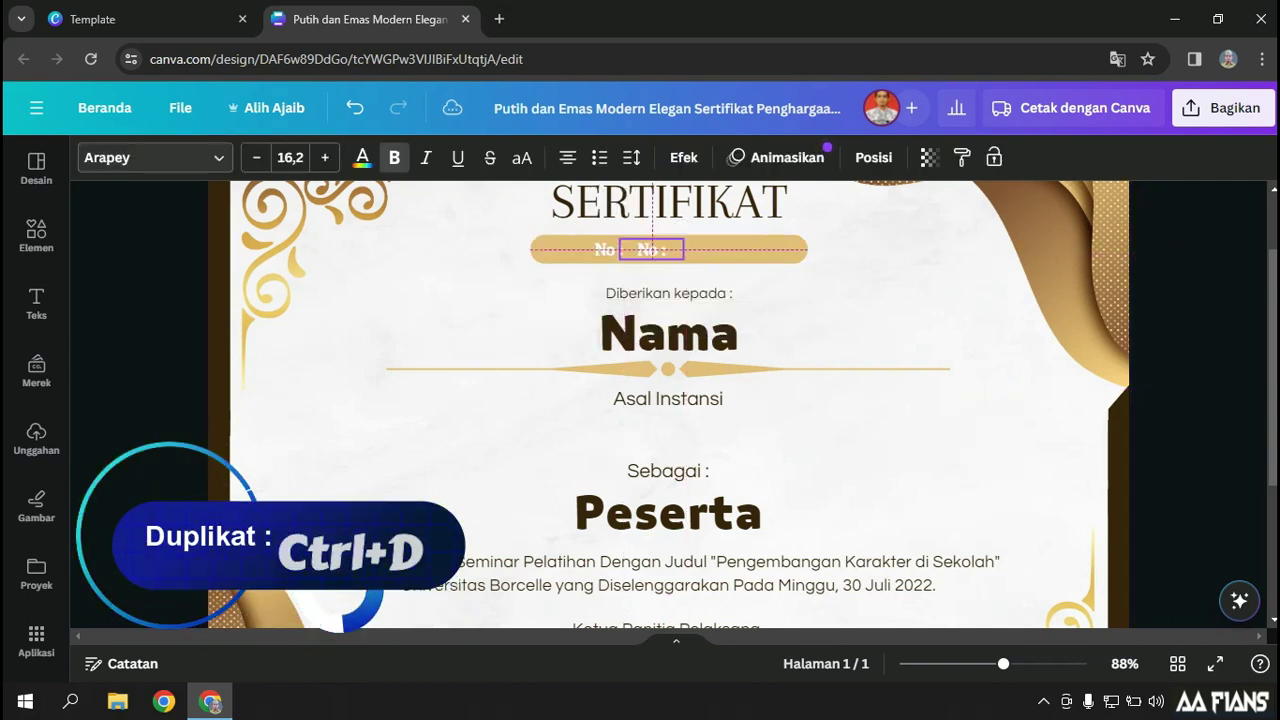
pyautogui.doubleClick(651, 249)
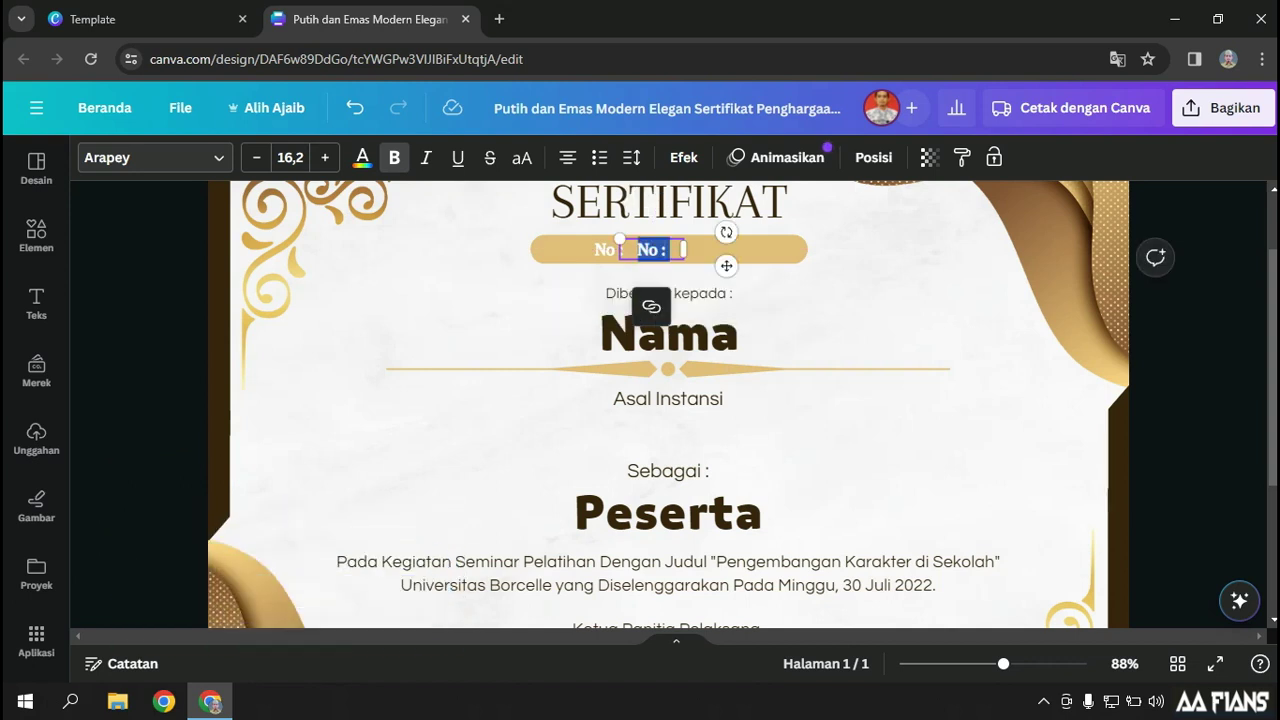
pyautogui.write('No')
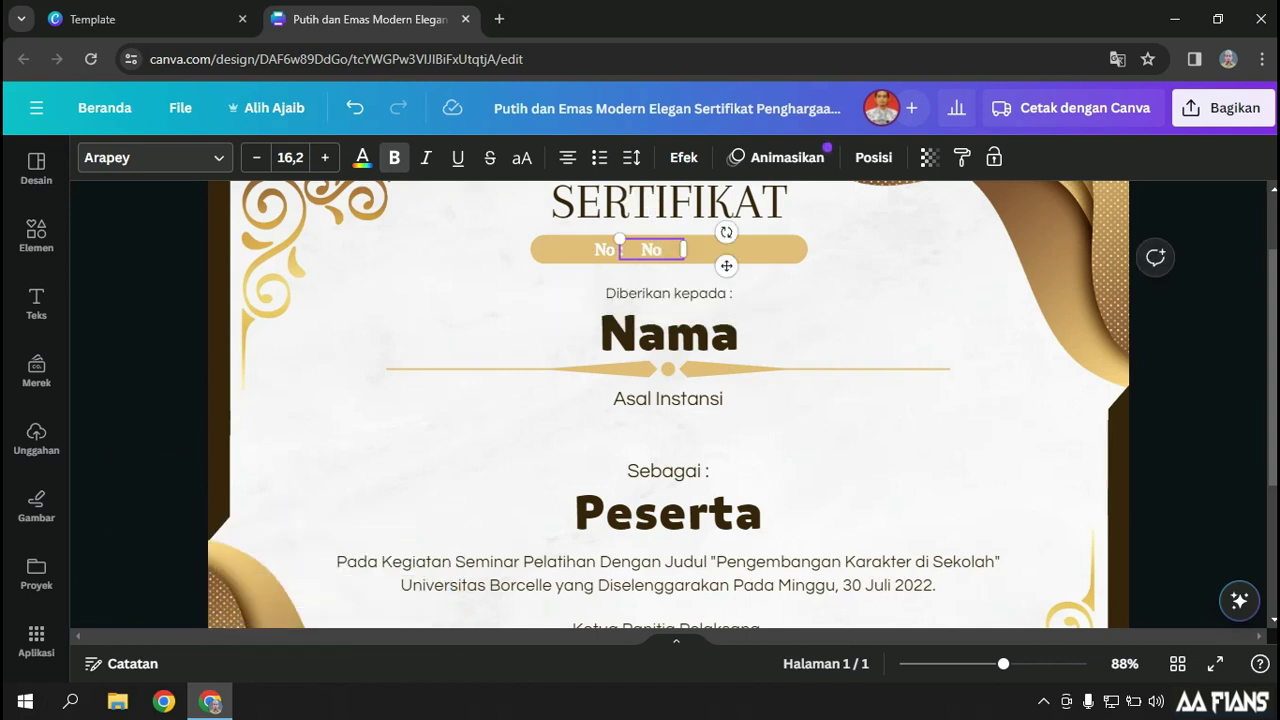
pyautogui.write('mor')
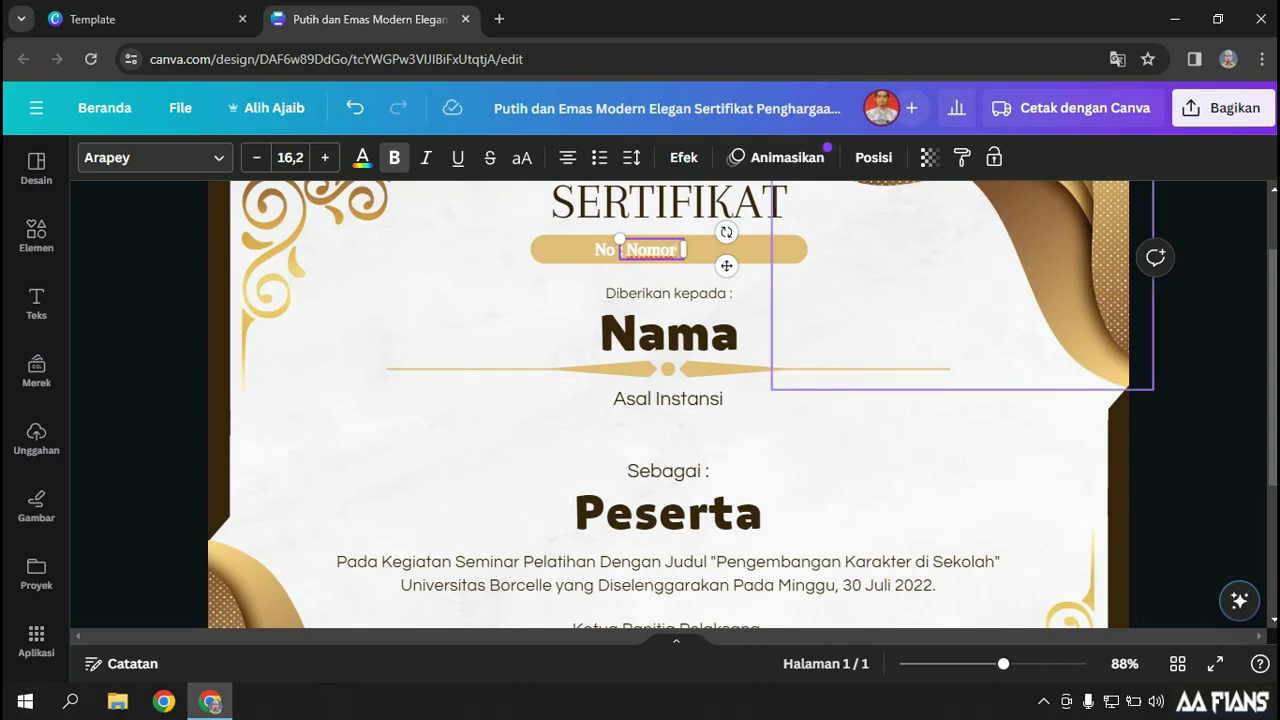
pyautogui.click(868, 272)
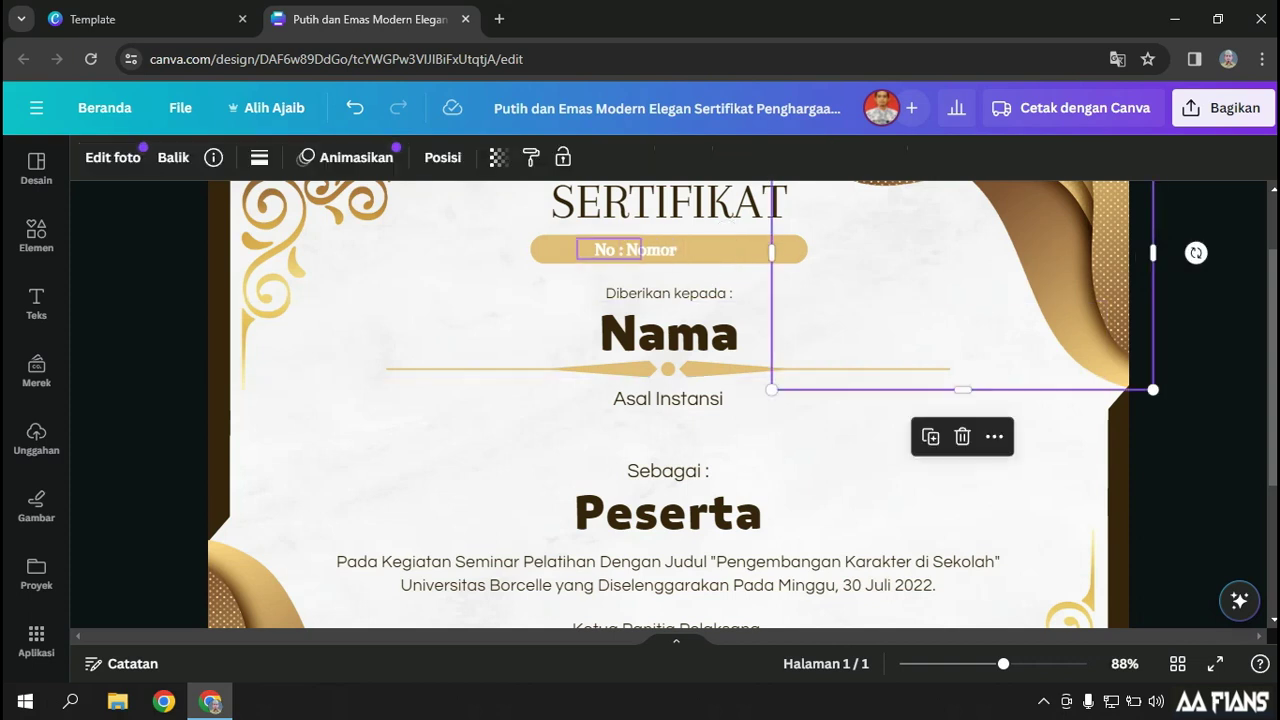
# Add a third banner piece reading '/ PKS / 2024', widened to fit one line
pyautogui.click(634, 249)
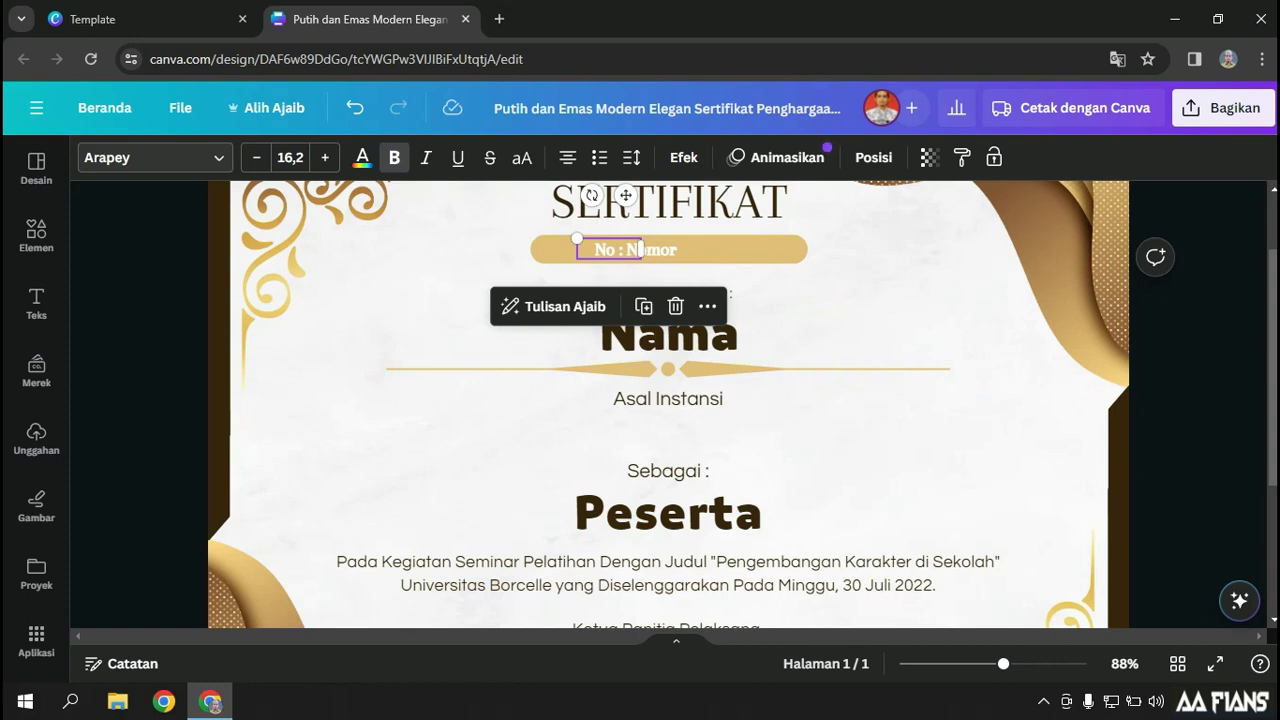
pyautogui.moveTo(641, 249); pyautogui.dragTo(725, 249)
pyautogui.doubleClick(700, 249)
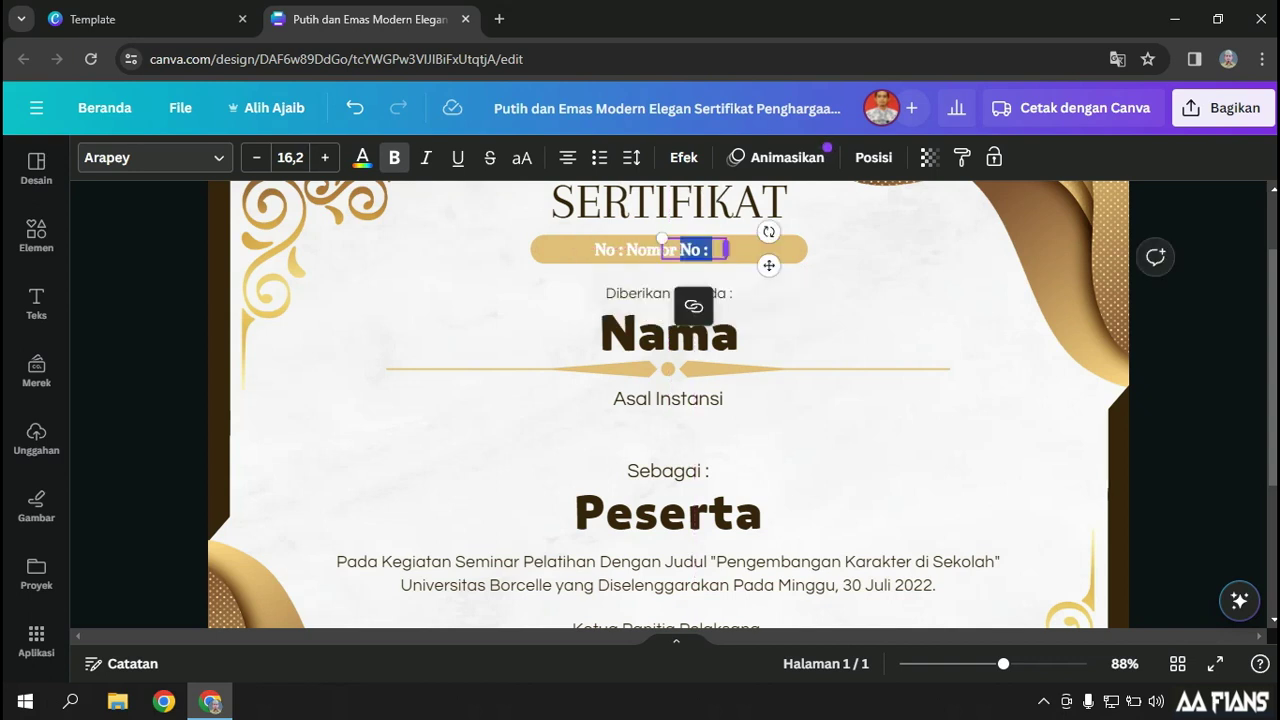
pyautogui.write('/')
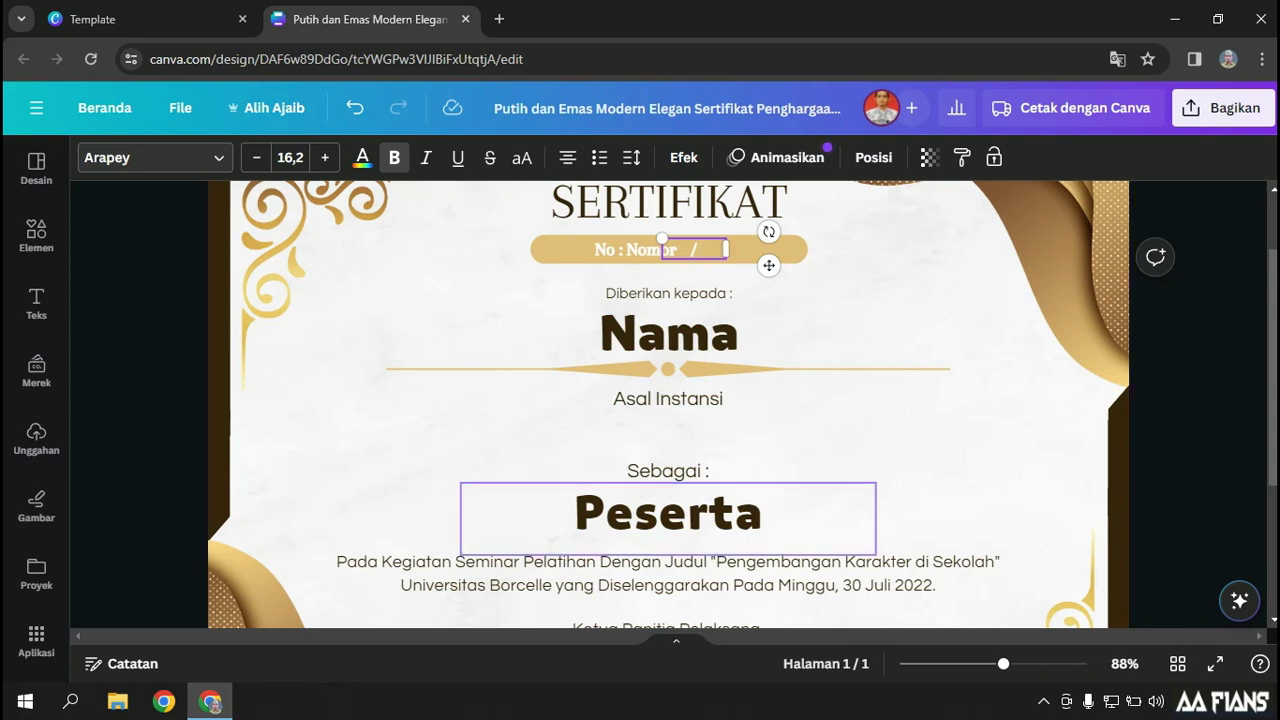
pyautogui.write('PKS ')
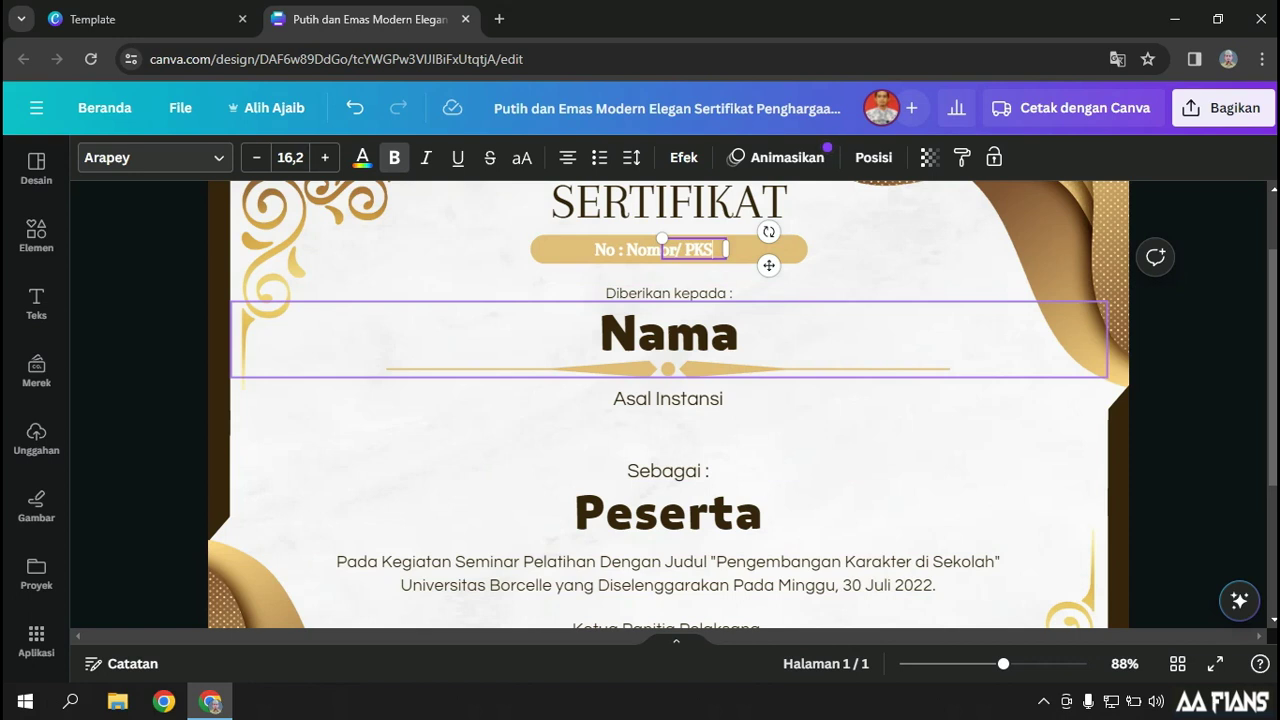
pyautogui.write('/ 2')
pyautogui.press('Return')
pyautogui.moveTo(726, 261); pyautogui.dragTo(773, 261)
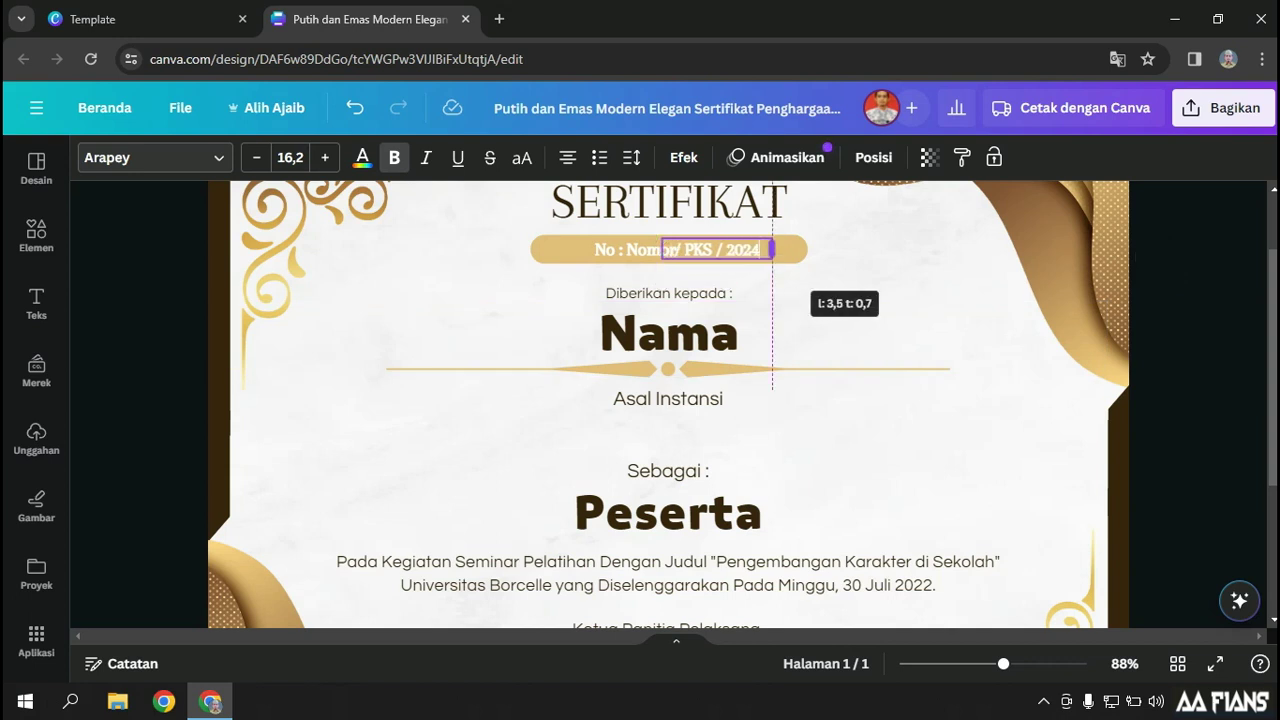
# Align 'No :', 'Nomor' and '/ PKS / 2024' evenly along the gold banner
pyautogui.click(609, 249)
pyautogui.moveTo(609, 249); pyautogui.dragTo(642, 250)
pyautogui.click(655, 250)
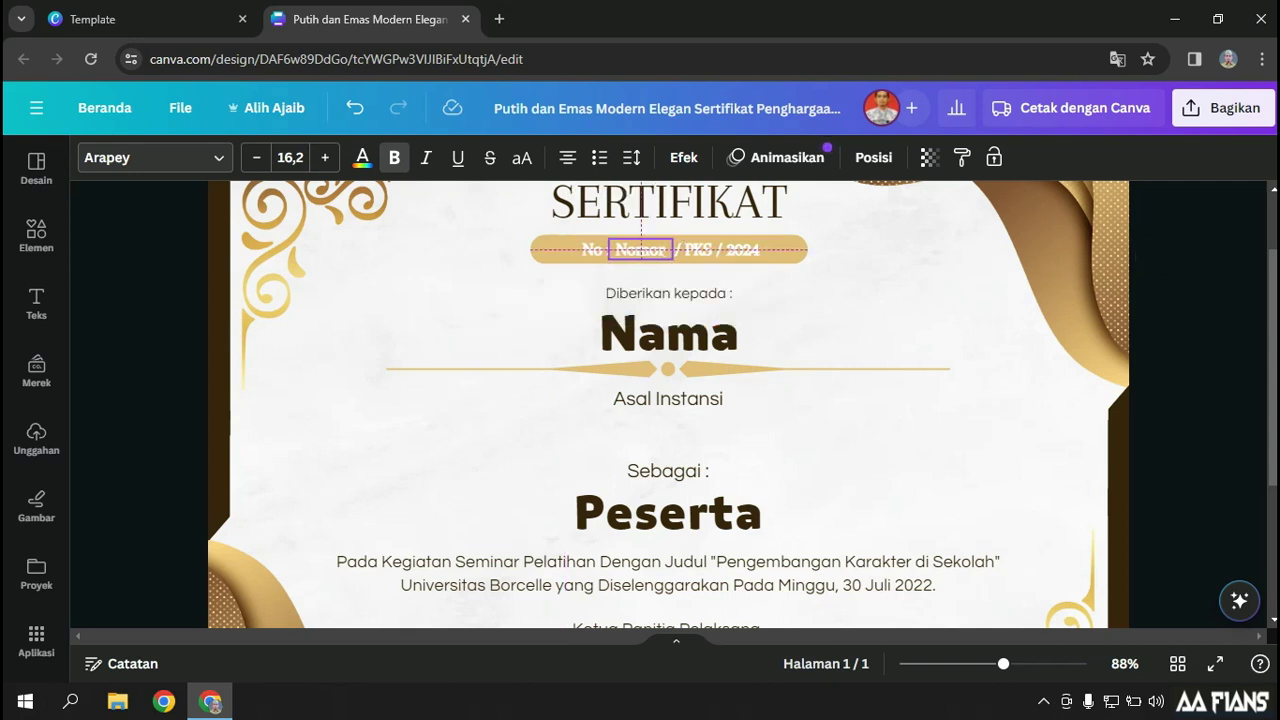
pyautogui.moveTo(642, 250); pyautogui.dragTo(639, 250)
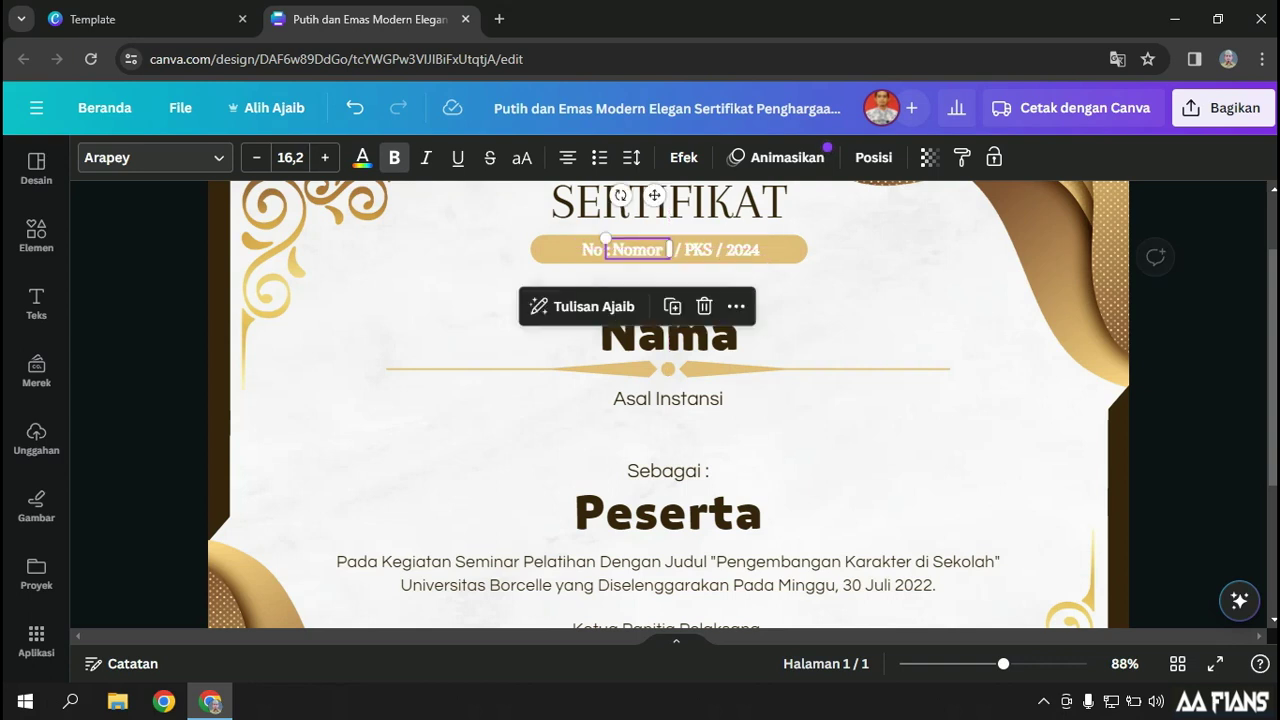
pyautogui.click(716, 250)
pyautogui.moveTo(716, 250); pyautogui.dragTo(710, 250)
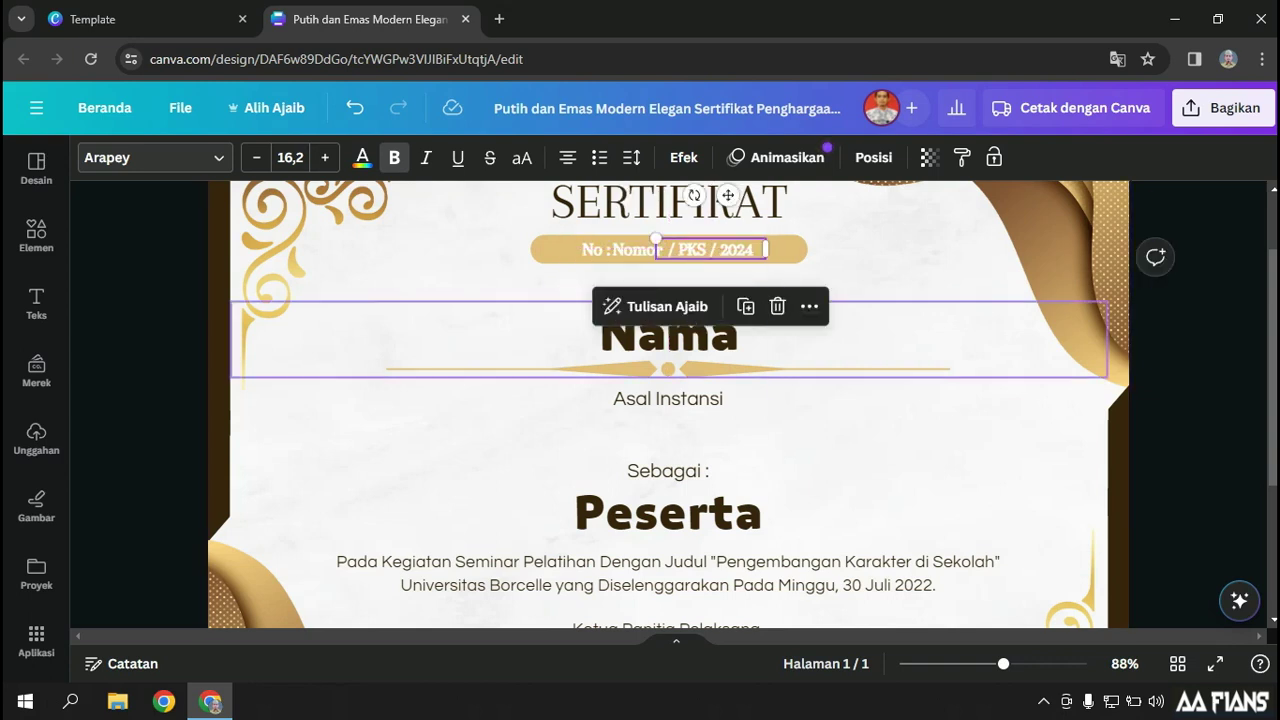
pyautogui.click(800, 434)
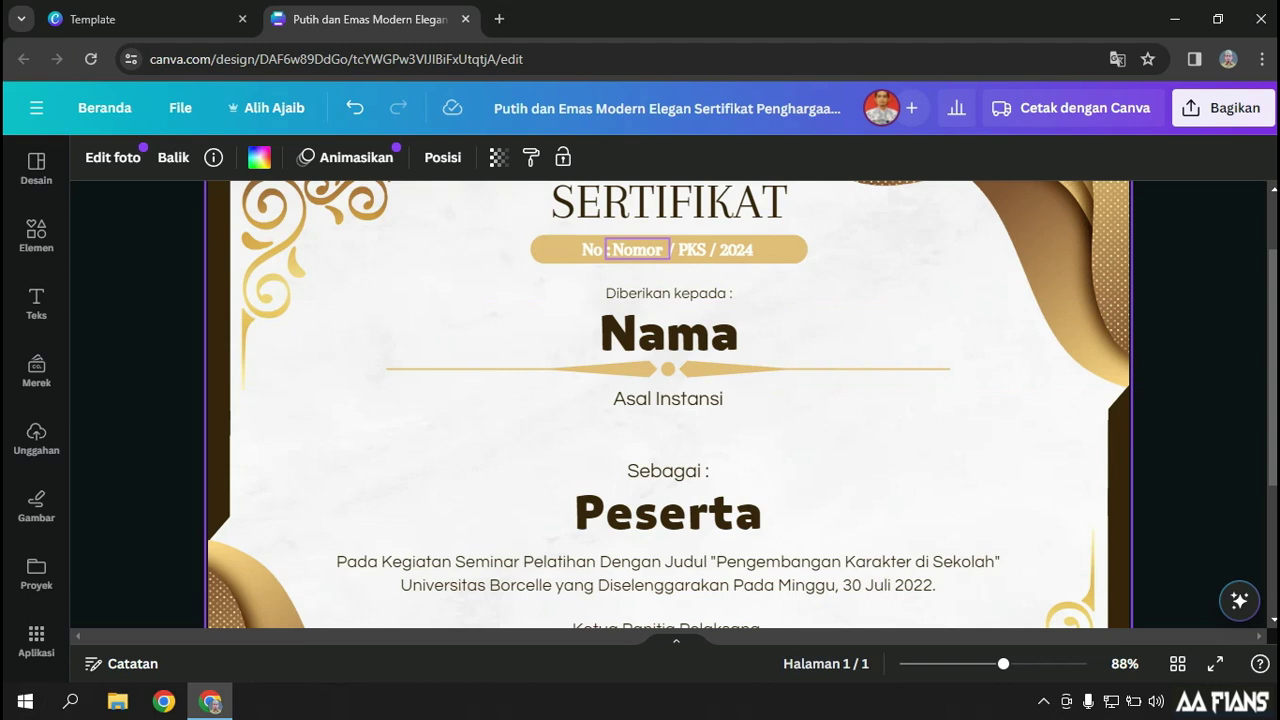
pyautogui.click(637, 249)
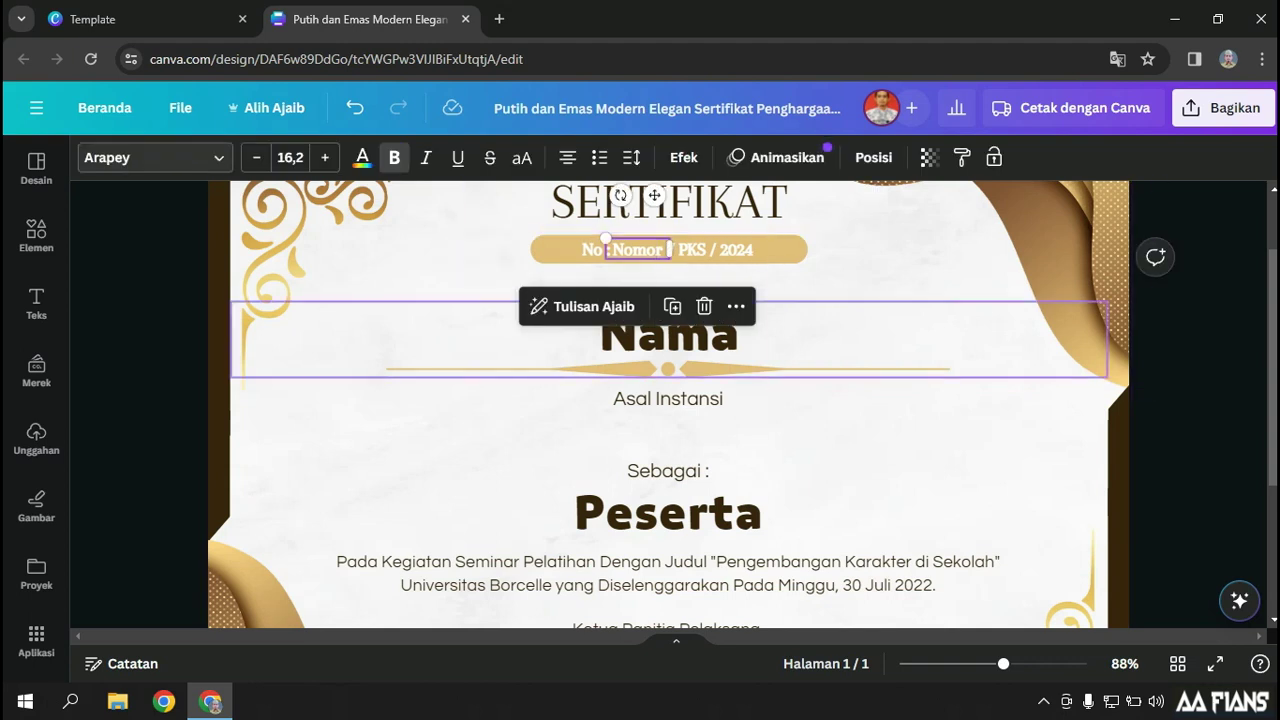
pyautogui.doubleClick(531, 312)
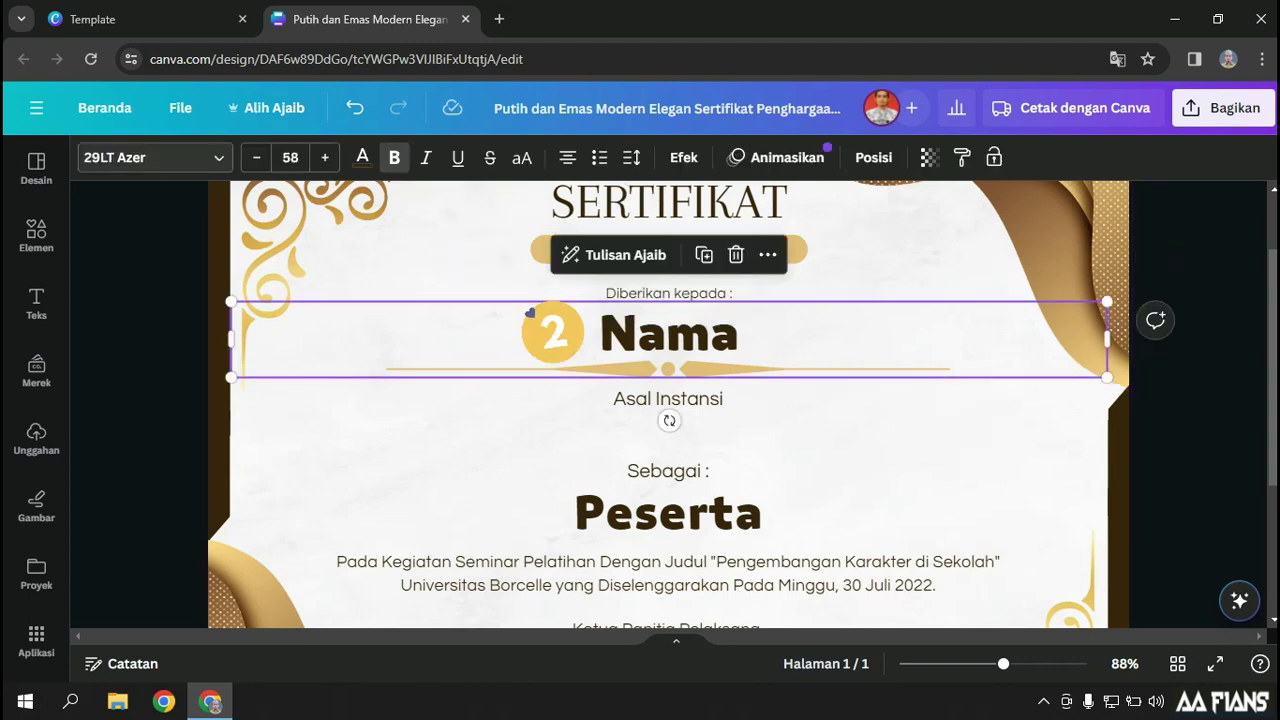
pyautogui.click(666, 410)
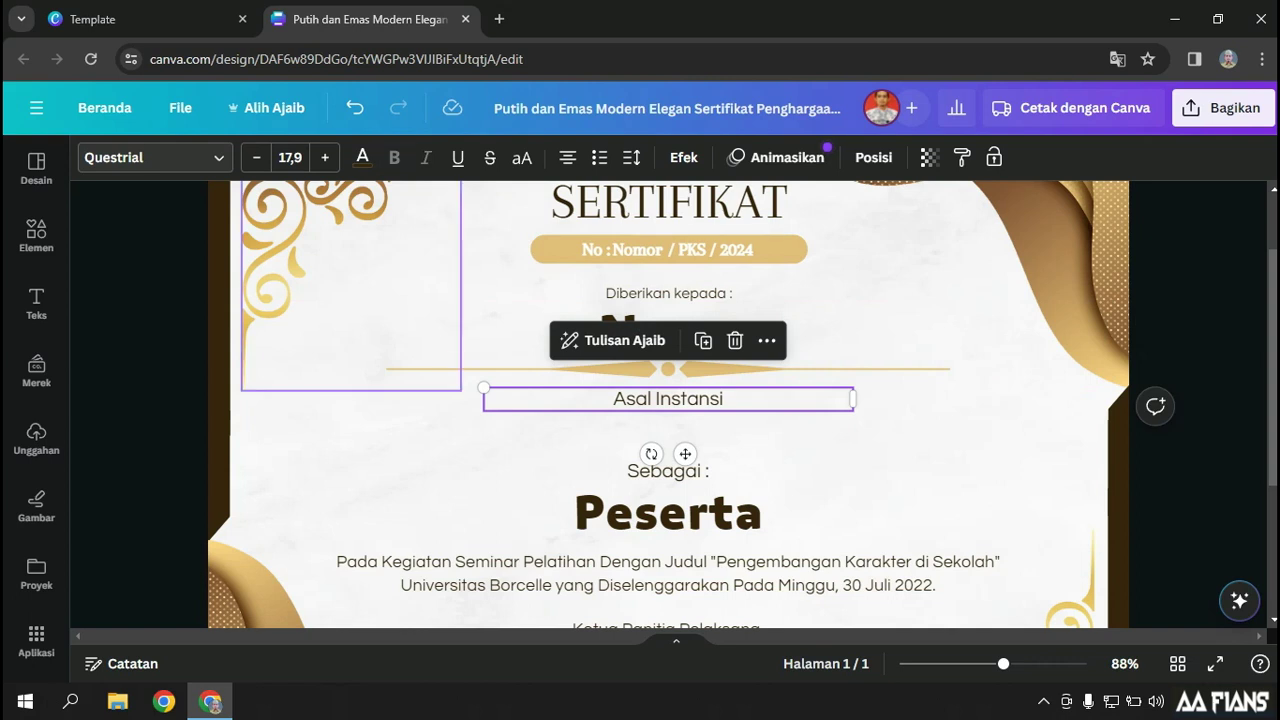
pyautogui.click(566, 404)
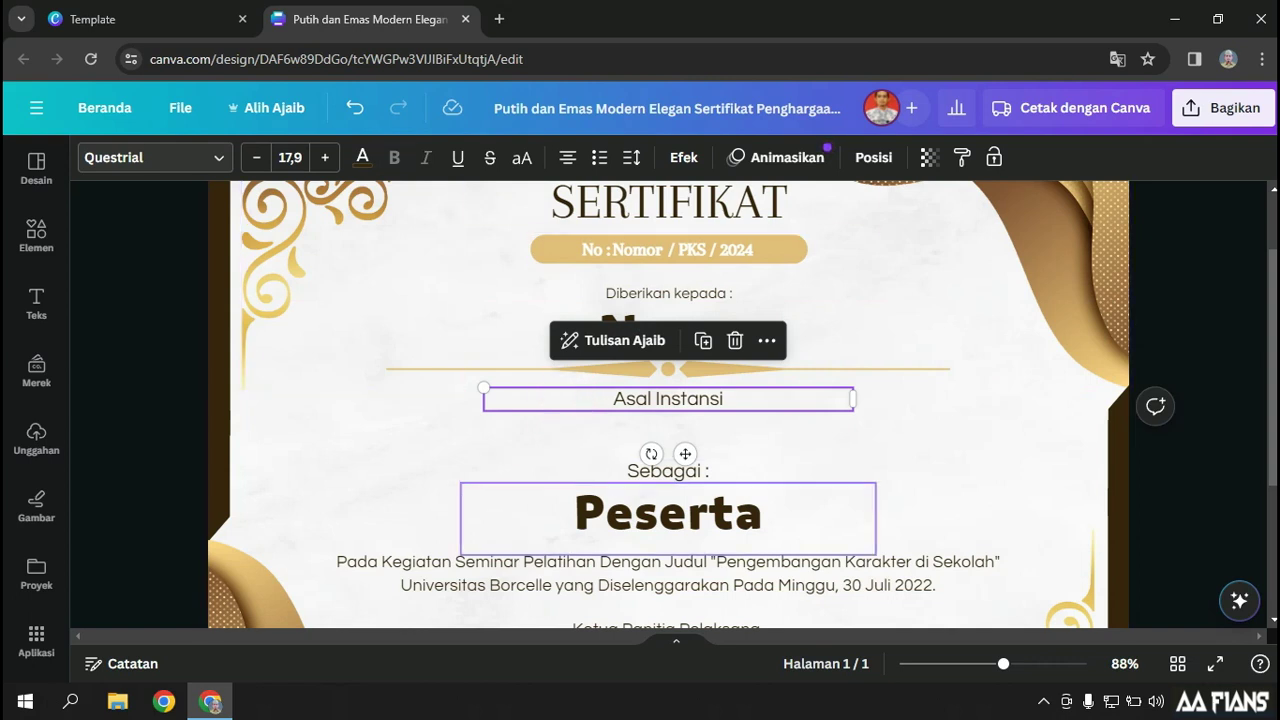
pyautogui.click(668, 513)
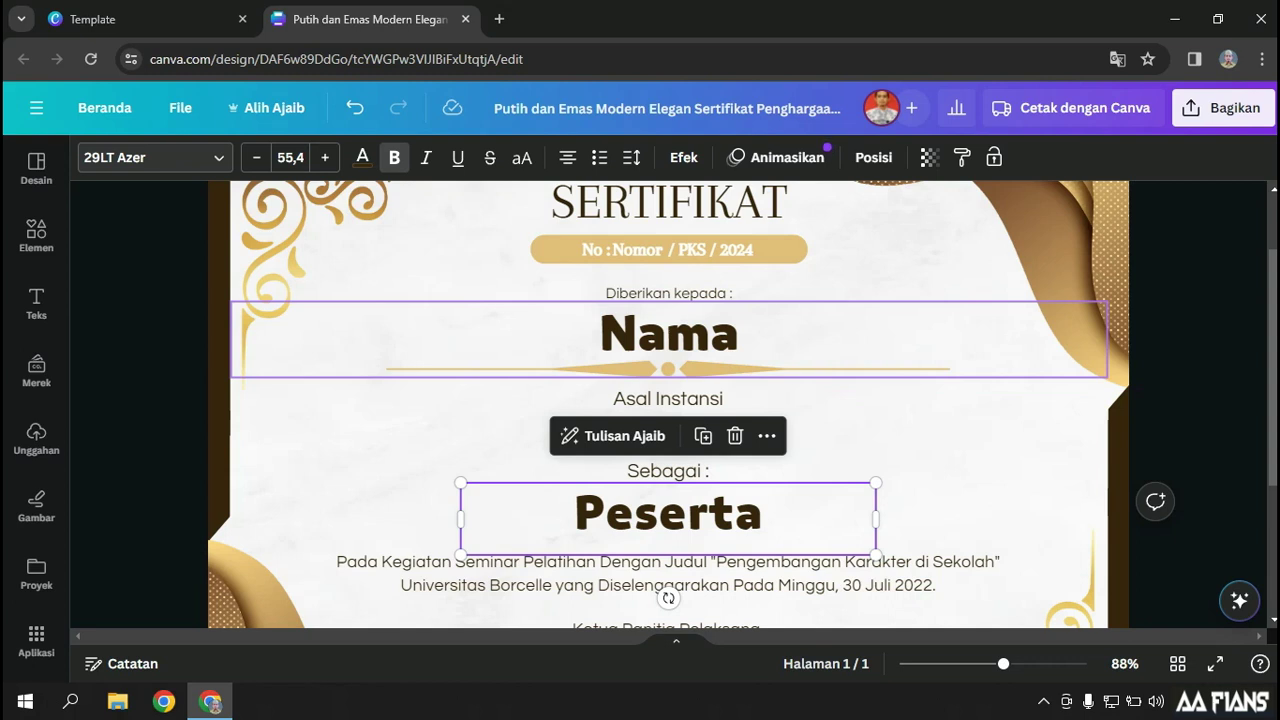
pyautogui.press('Escape')
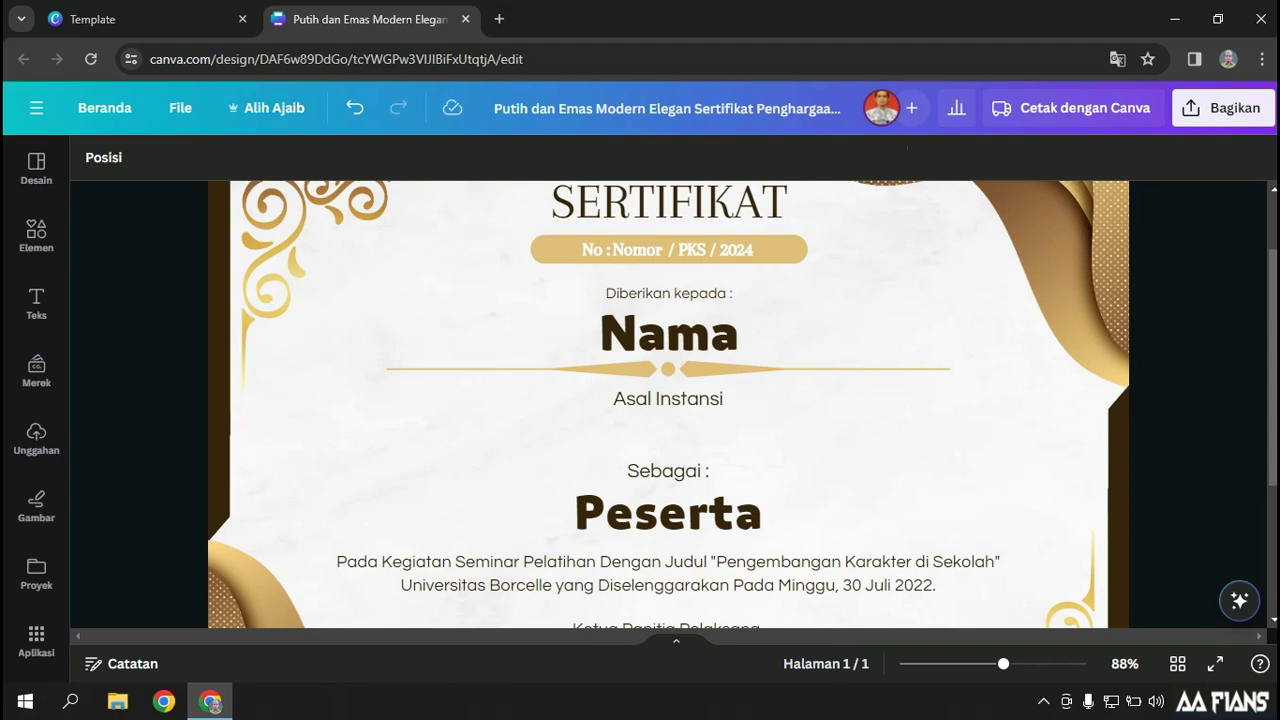
# Search 'google form' in a new Chrome tab to reach Google Forms
pyautogui.click(498, 19)
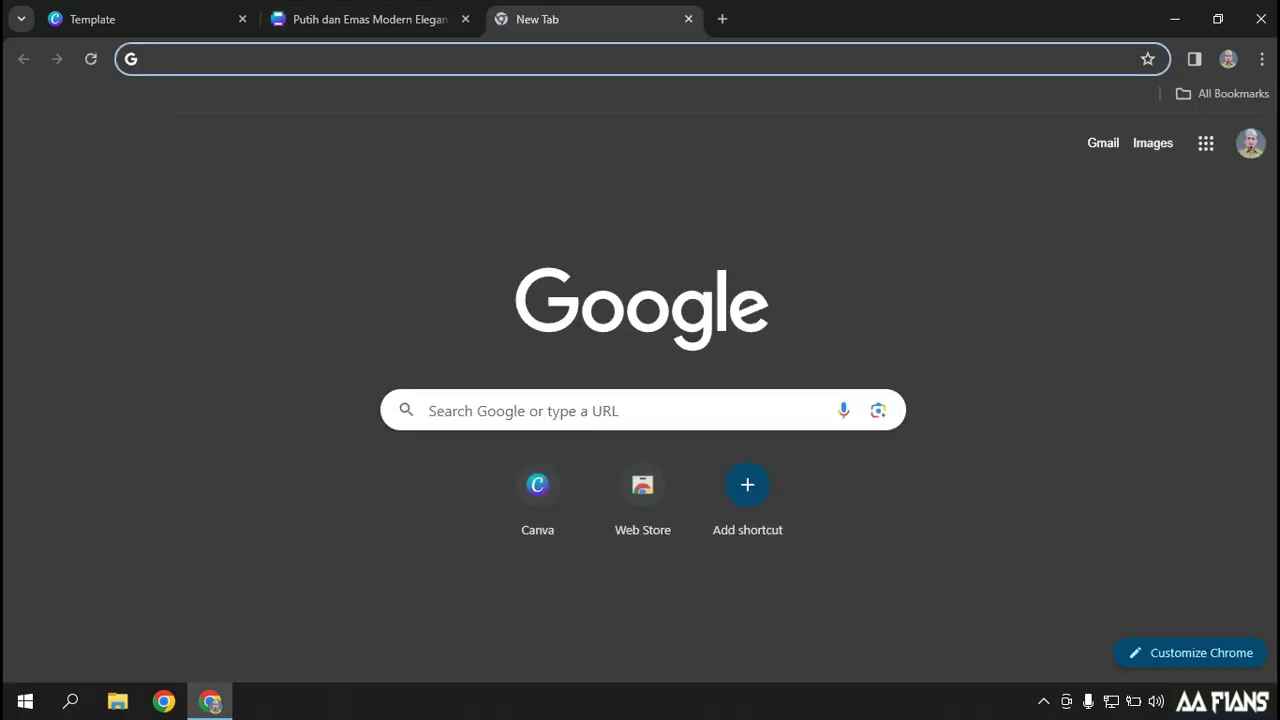
pyautogui.write('goo')
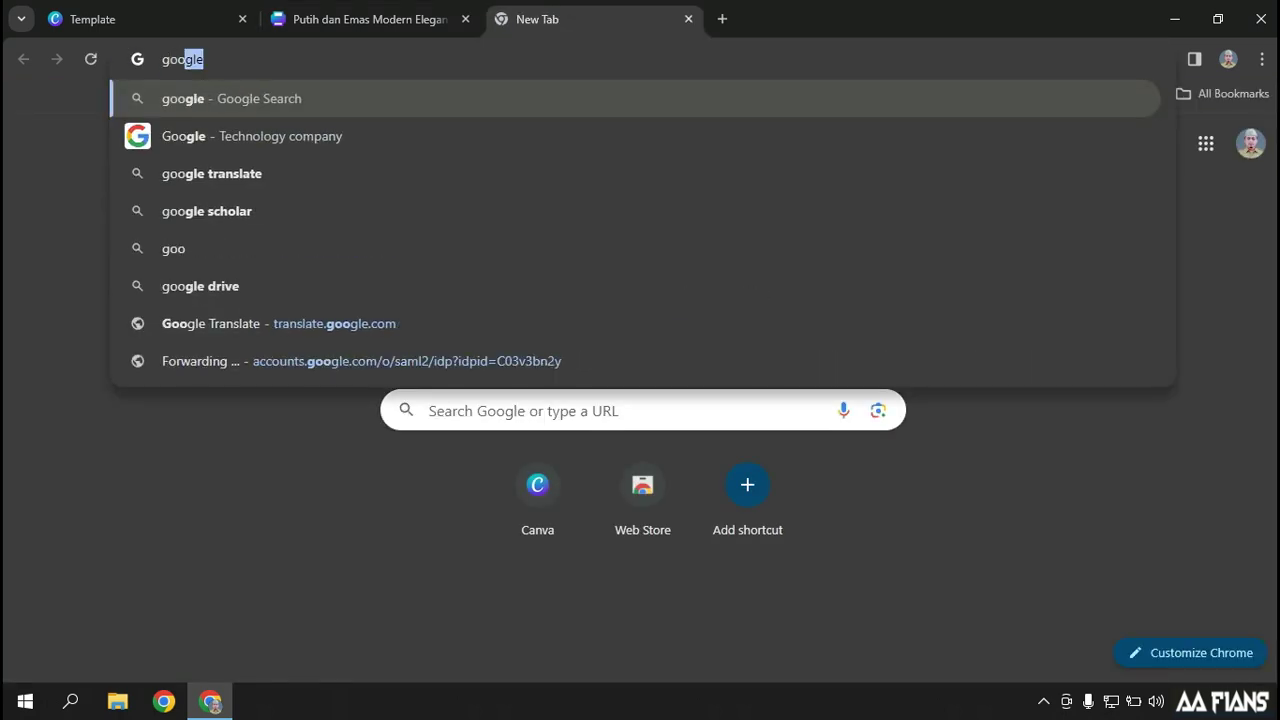
pyautogui.write('gle form')
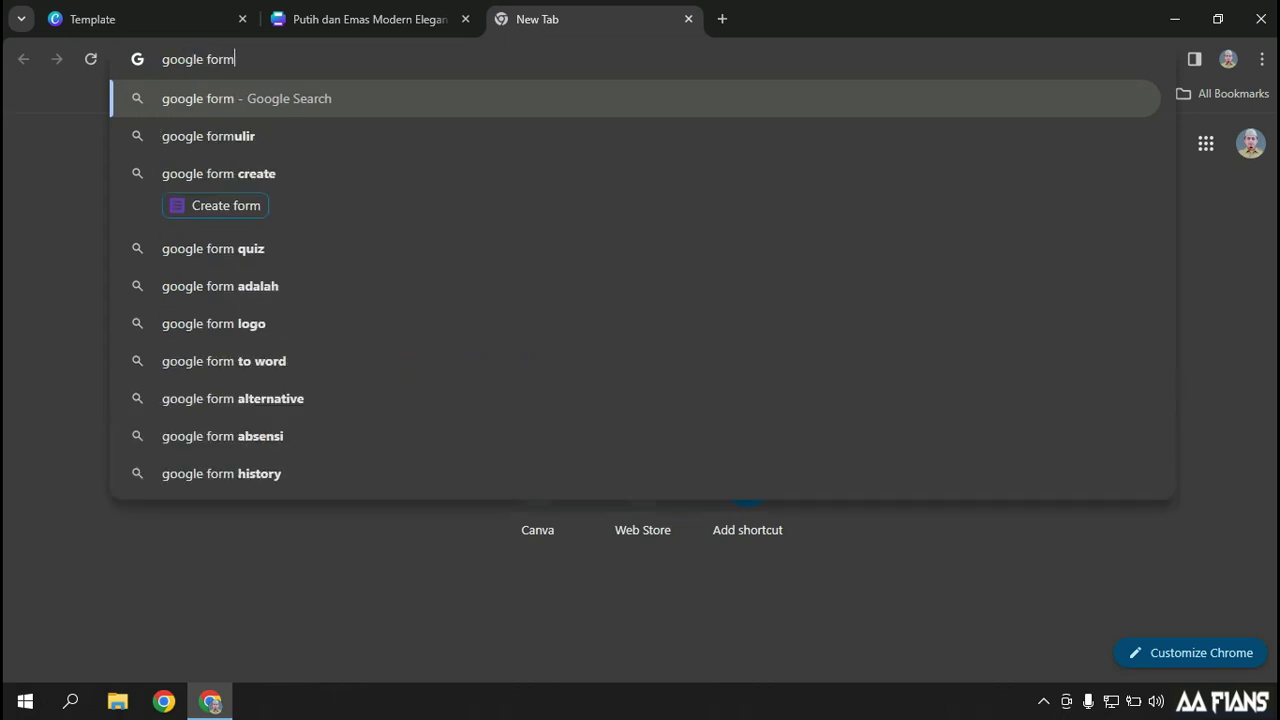
pyautogui.press('Return')
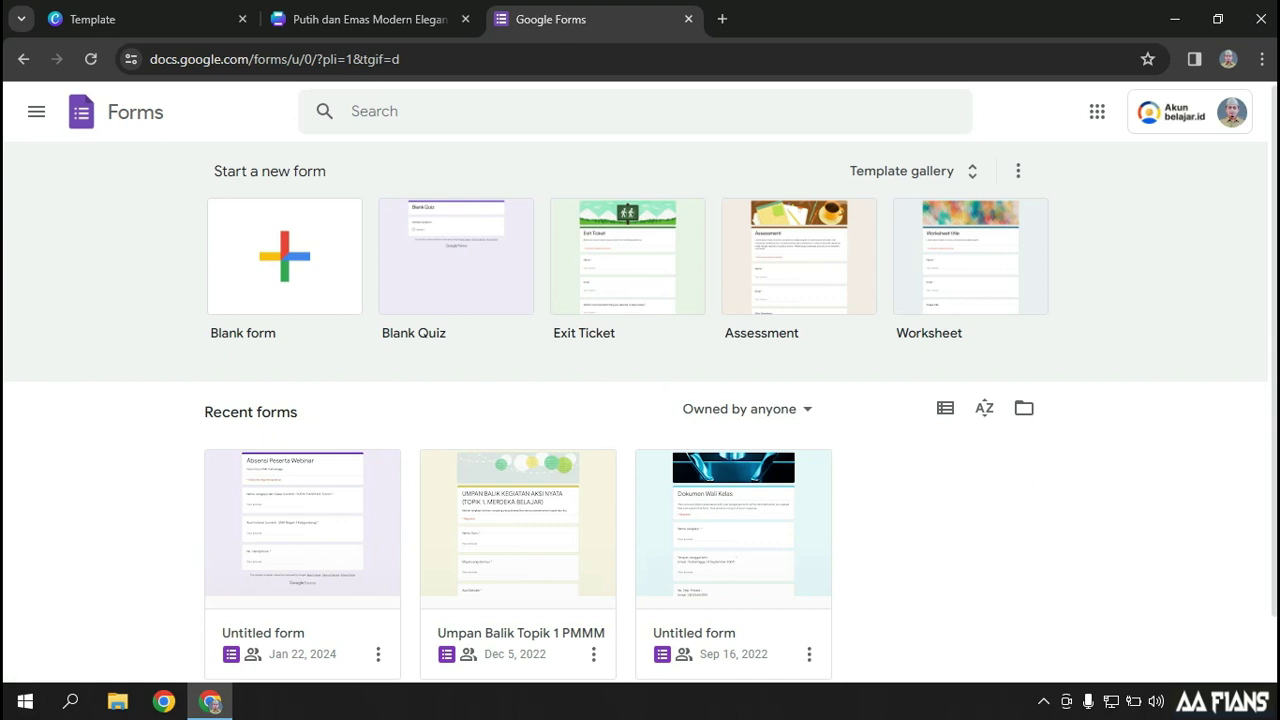
# Create a blank form titled 'Data Penyelenggara dan Peserta'
pyautogui.click(284, 256)
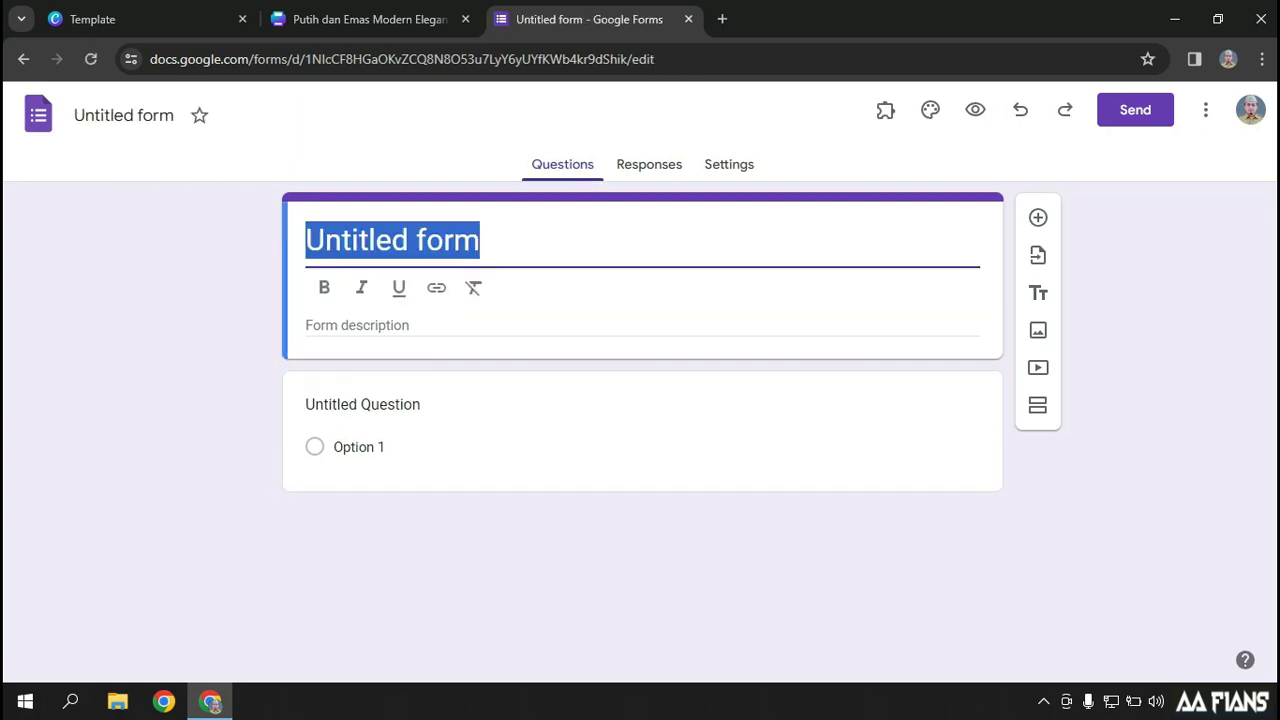
pyautogui.write('Dat')
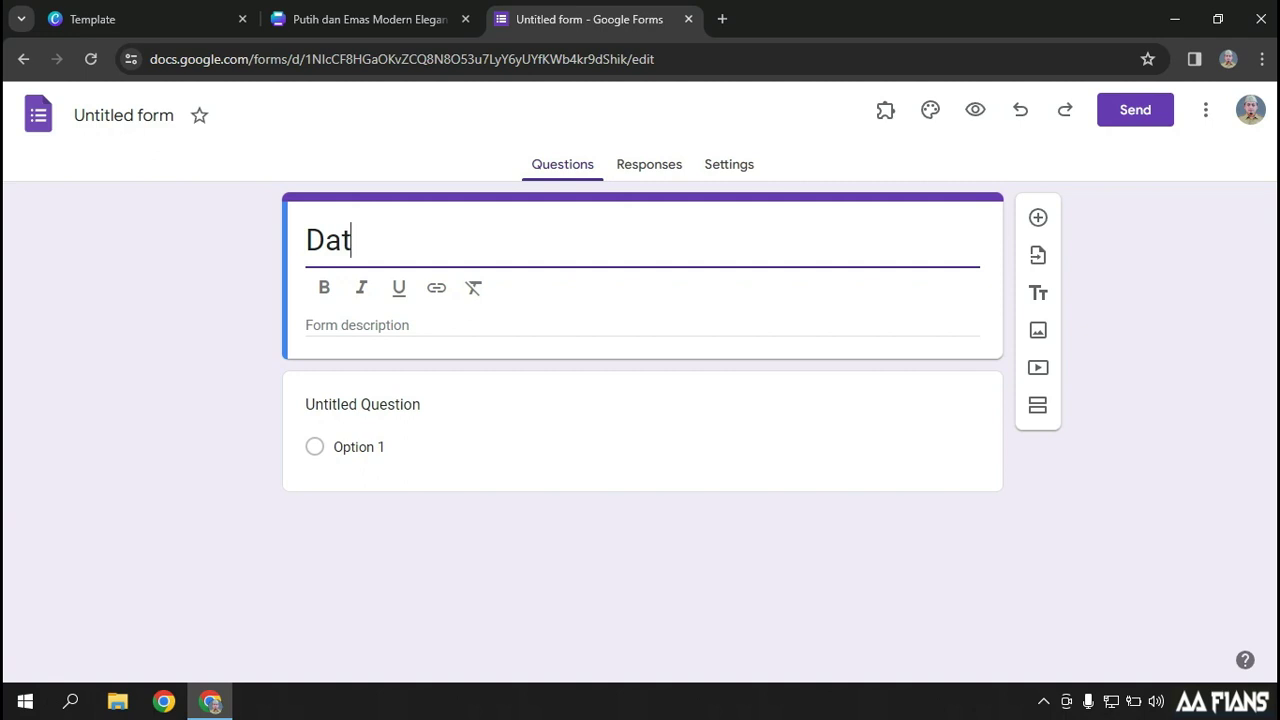
pyautogui.write('a Penye')
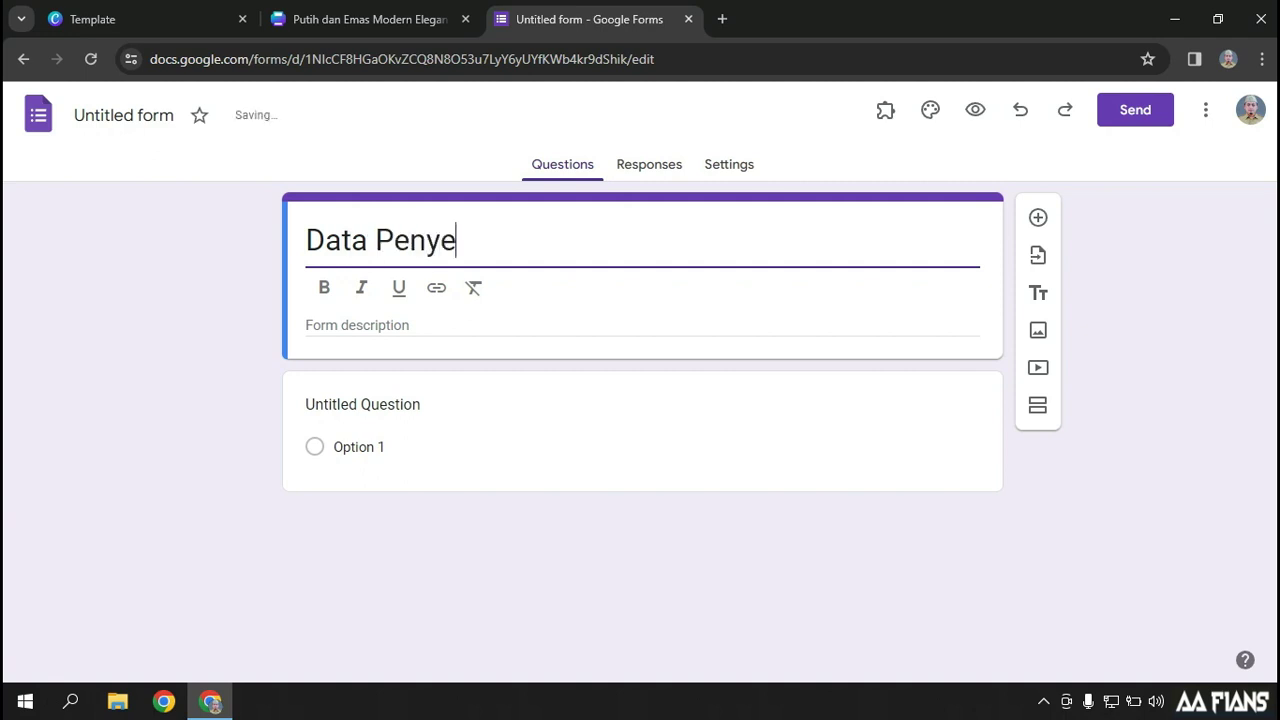
pyautogui.write('lenggara ')
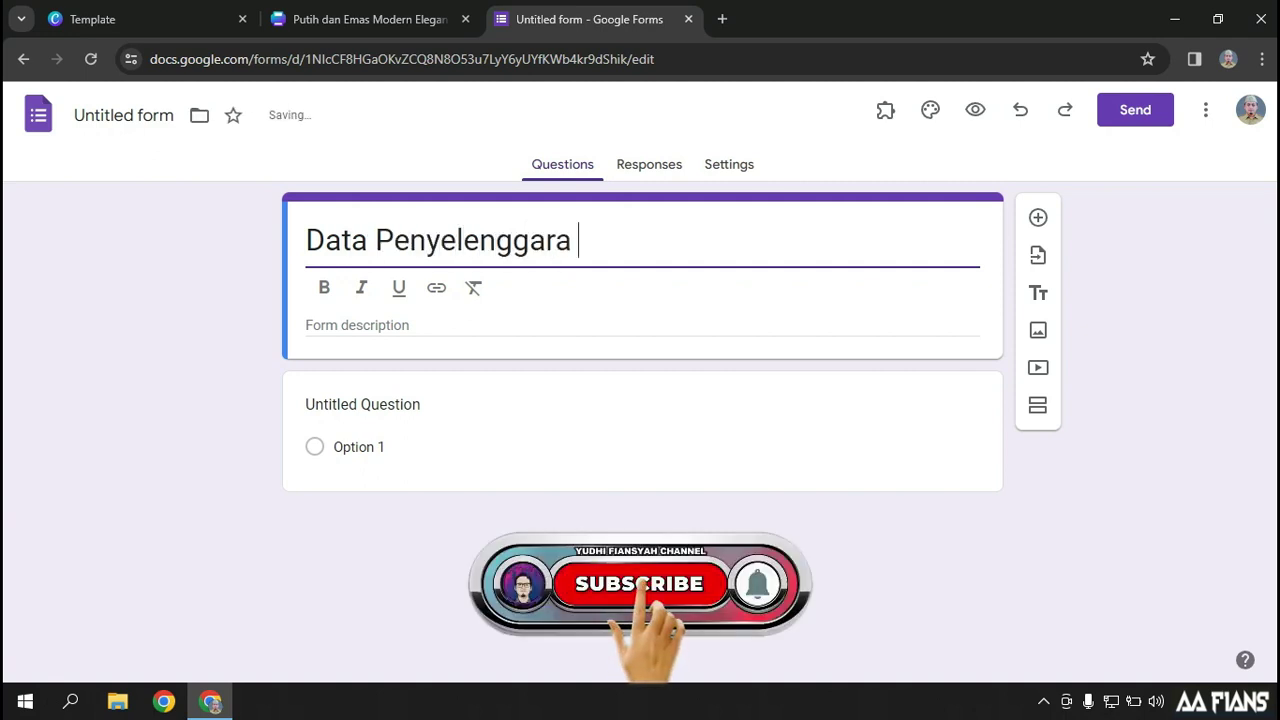
pyautogui.write('dan Peserta')
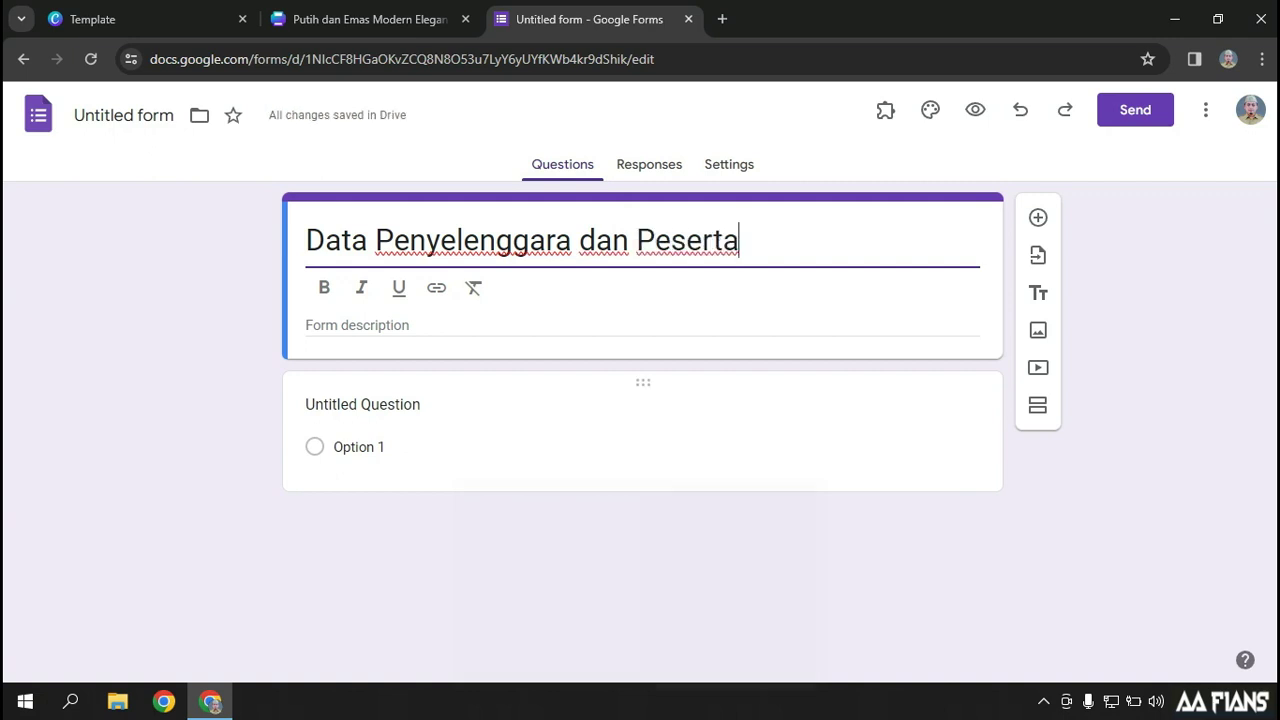
# Title the first question 'Nama Lengkap' and make it required
pyautogui.click(429, 420)
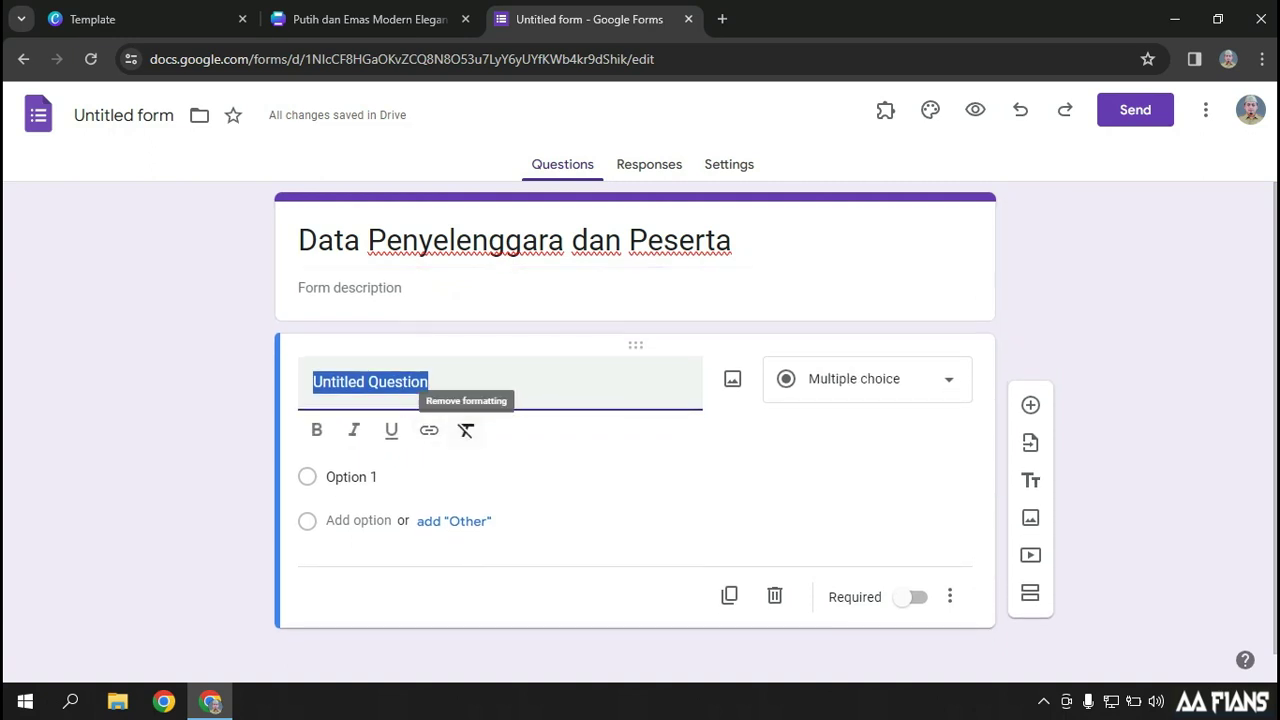
pyautogui.press('BackSpace')
pyautogui.write('Nama Lengkap')
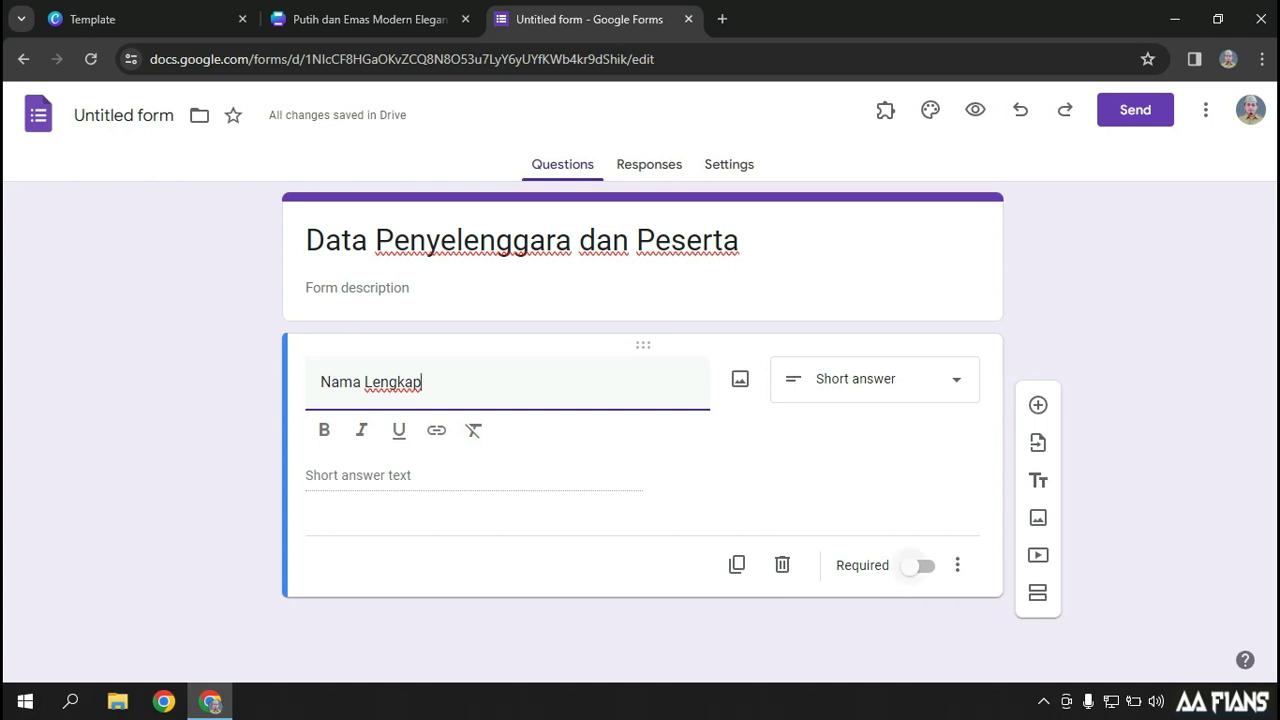
pyautogui.click(912, 566)
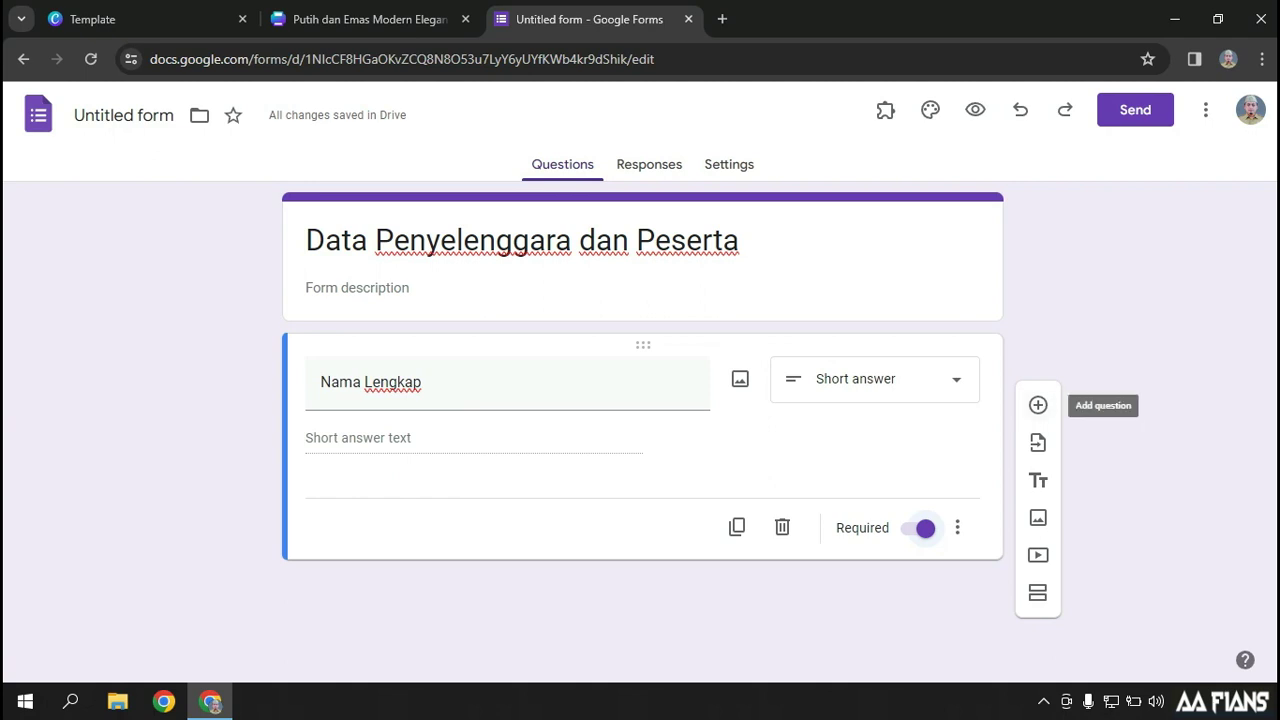
# Duplicate the question and retitle the copy 'Asal Sekolah'
pyautogui.click(737, 527)
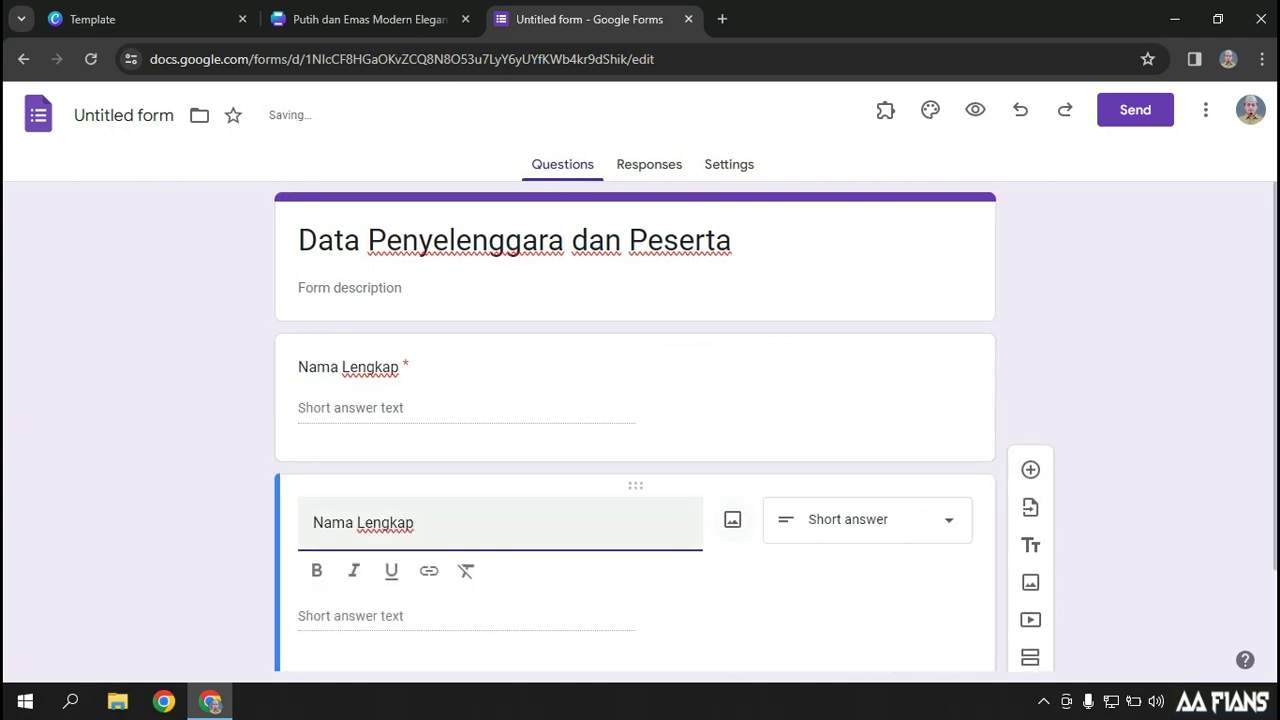
pyautogui.press('End')
pyautogui.hotkey('ctrl', 'shift', 'Left')
pyautogui.hotkey('ctrl', 'shift', 'Left')
pyautogui.write('Asala')
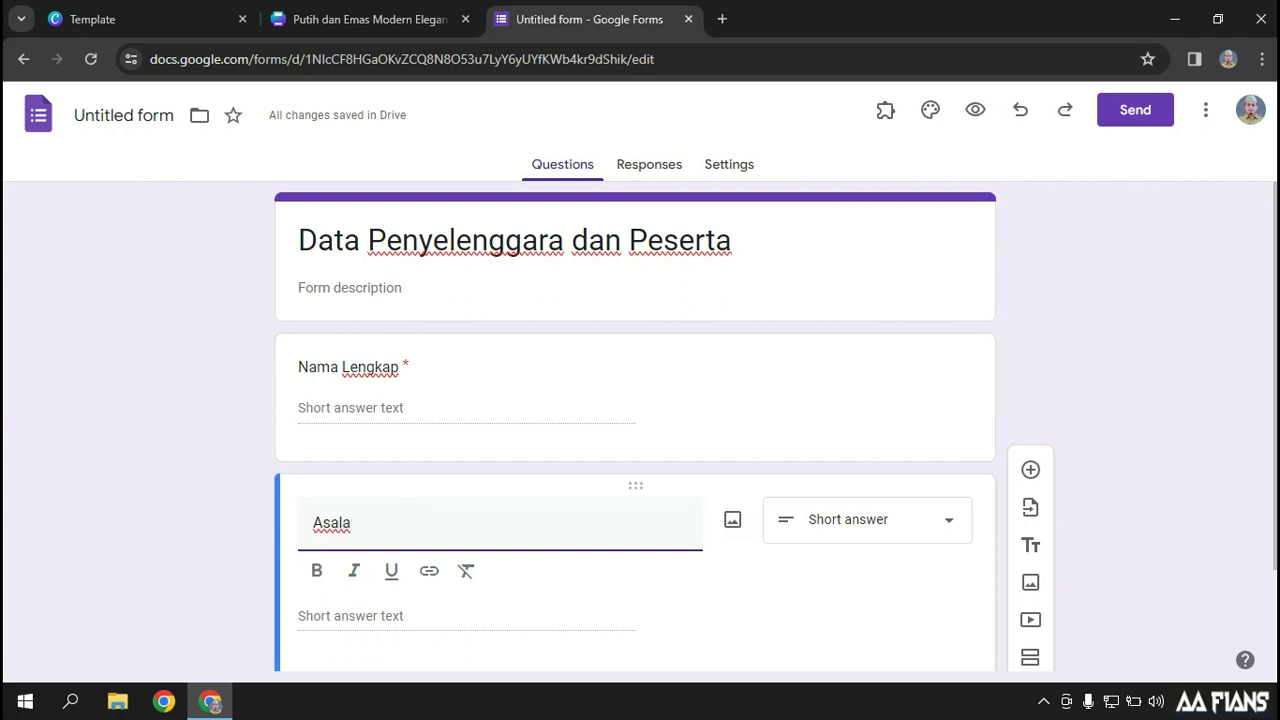
pyautogui.press('BackSpace')
pyautogui.write('Sekolah')
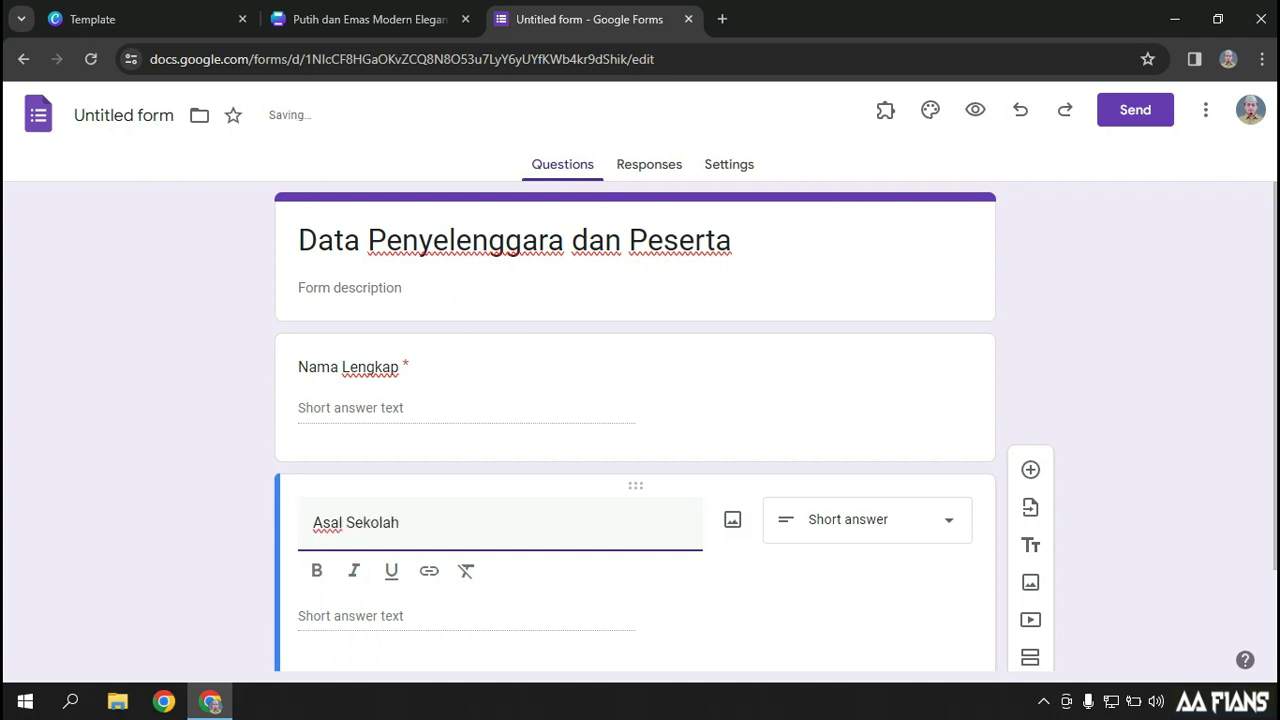
pyautogui.scroll(-2, 771, 578)
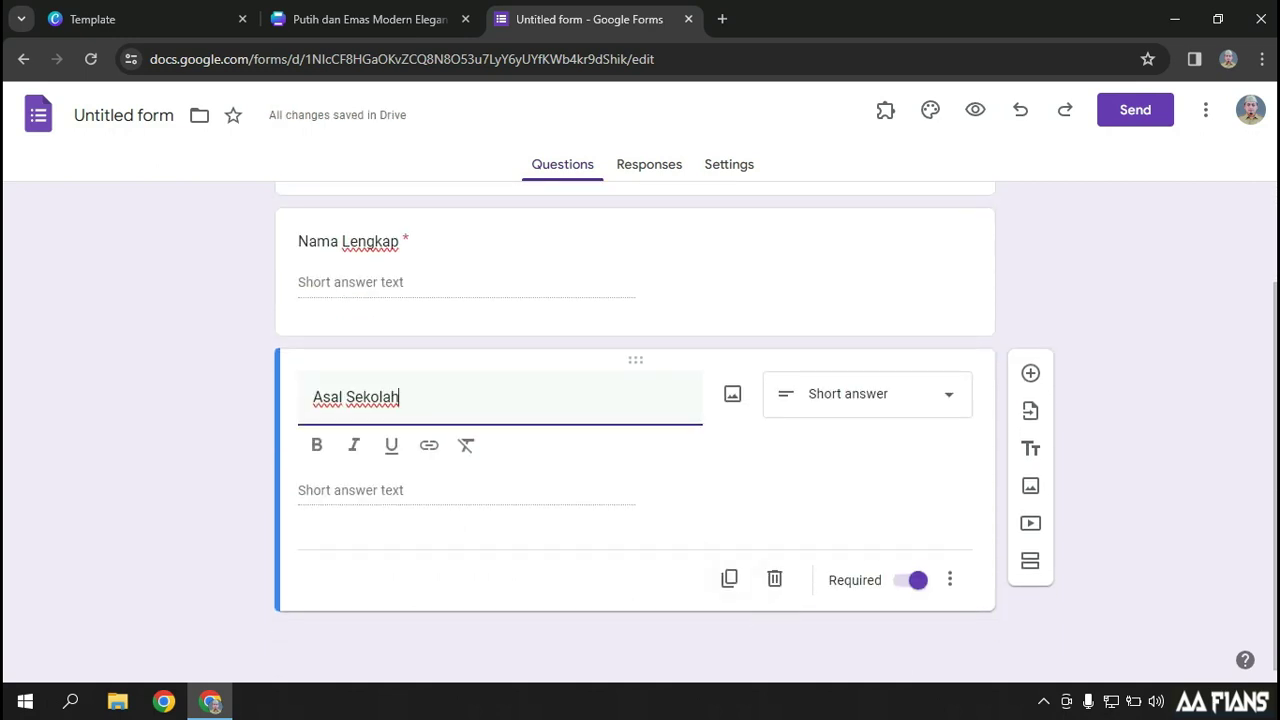
# Duplicate the Asal Sekolah question and retitle the copy 'Sebagai'
pyautogui.click(729, 579)
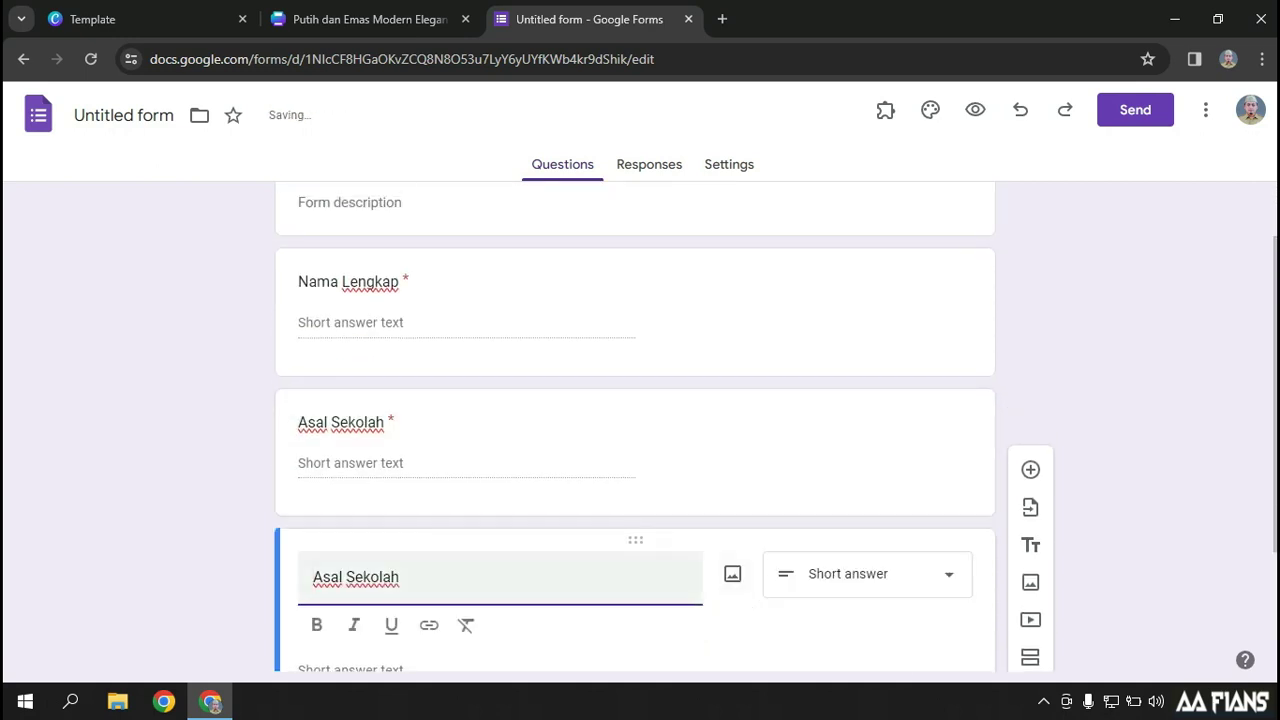
pyautogui.hotkey('ctrl', 'a')
pyautogui.write('Sebagai')
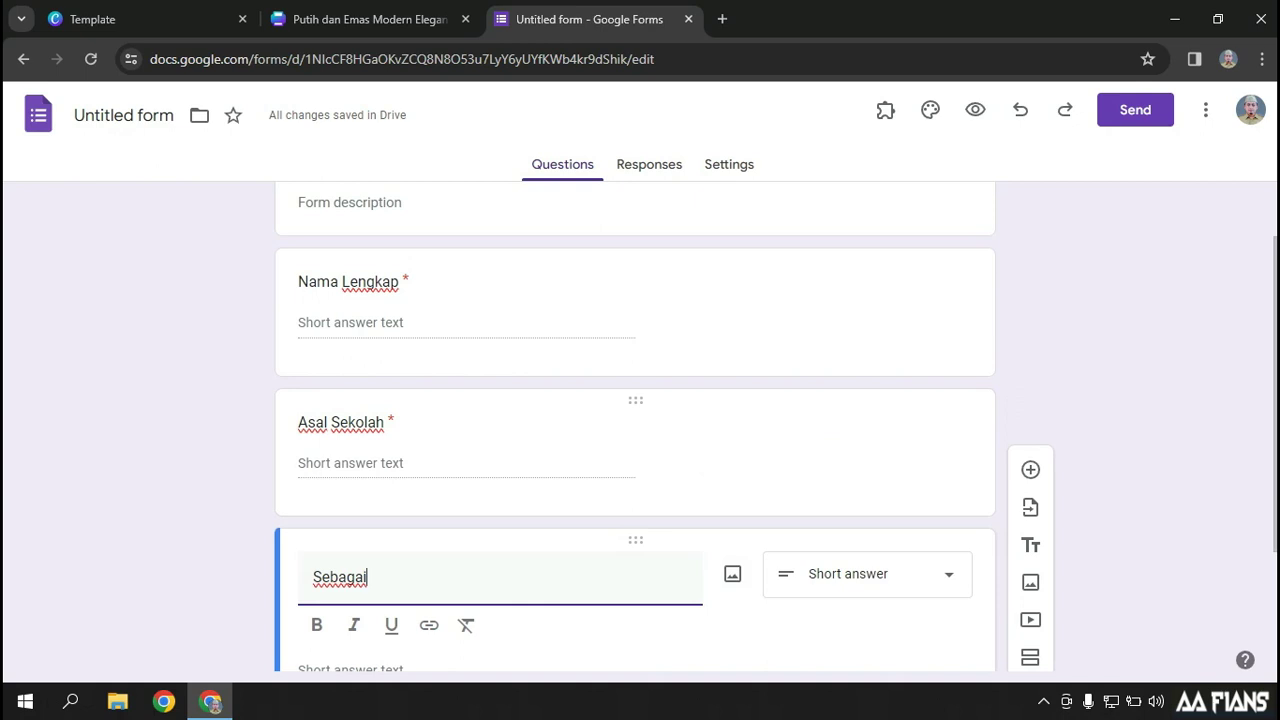
pyautogui.scroll(-2, 635, 430)
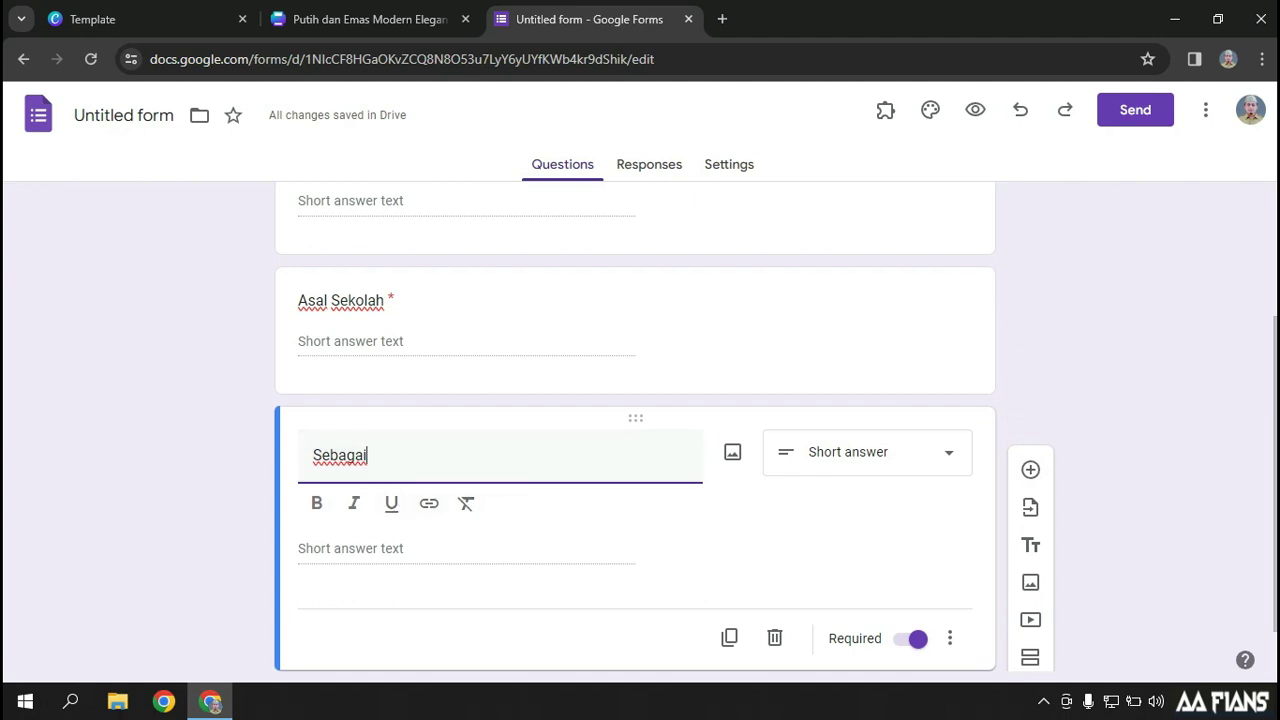
# Make Sebagai a dropdown question with options PENYELENGGARA and PESERTA
pyautogui.click(914, 452)
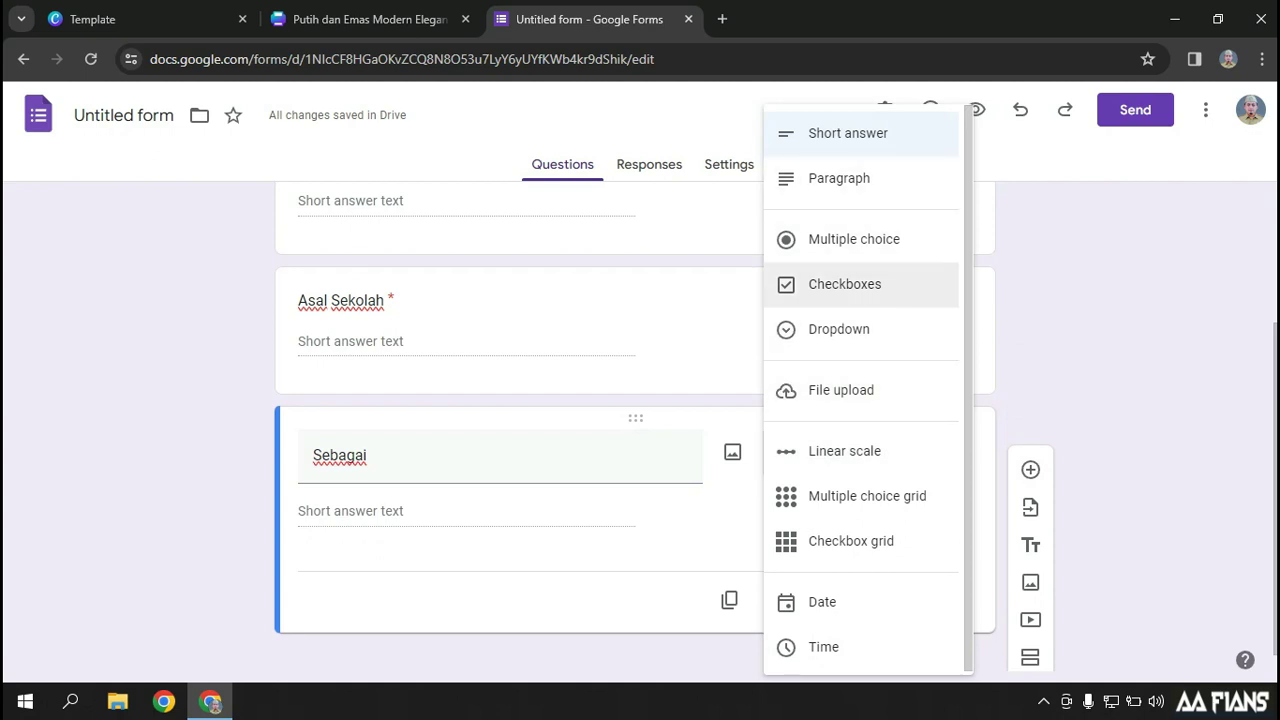
pyautogui.click(839, 329)
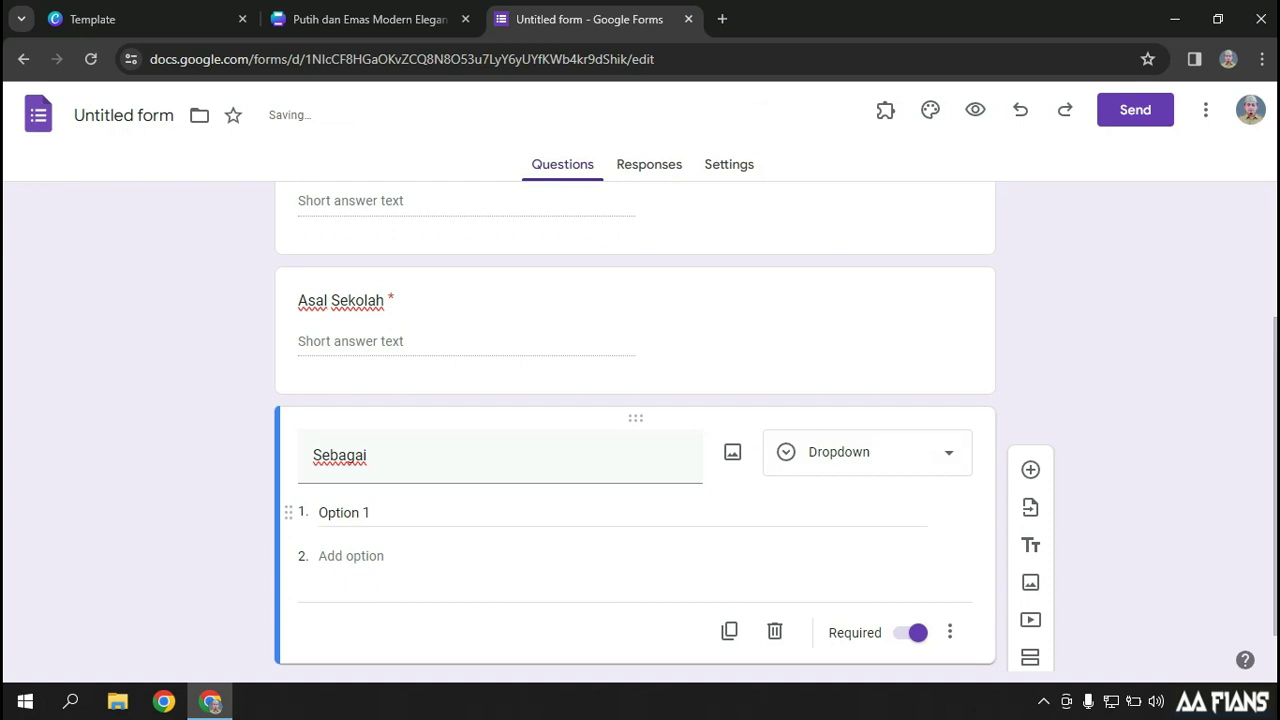
pyautogui.write('P')
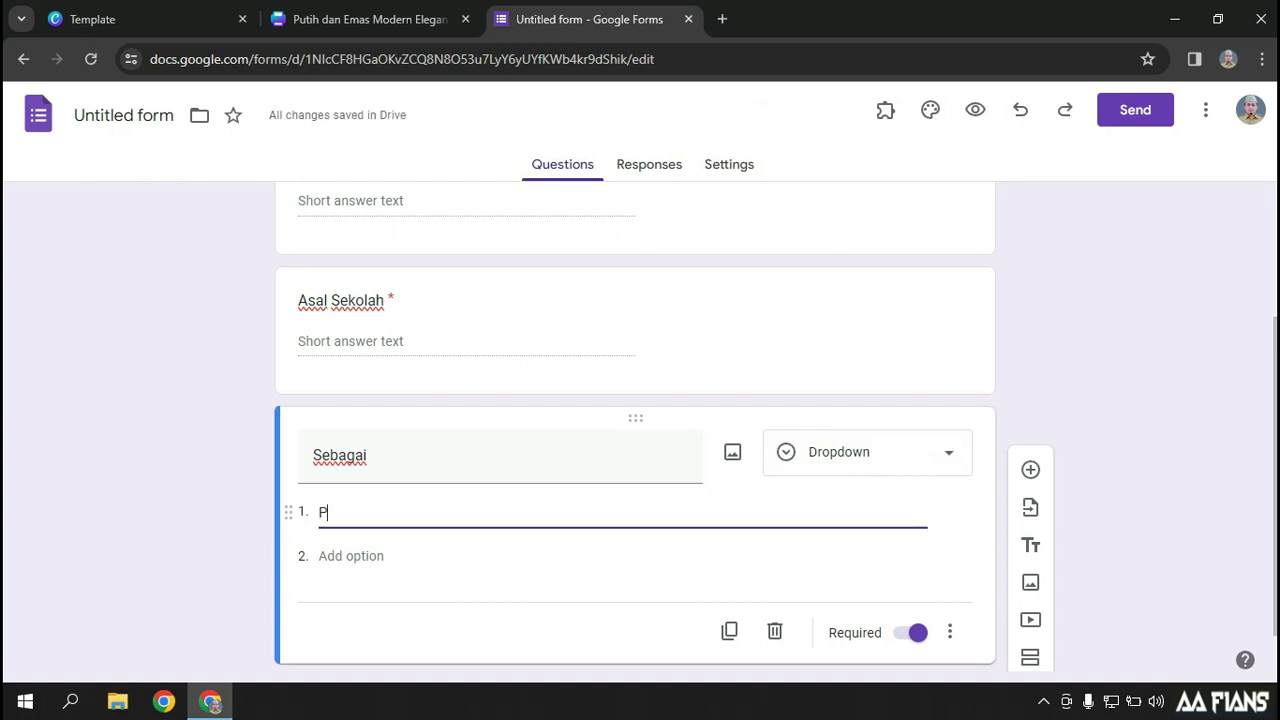
pyautogui.write('ENYE')
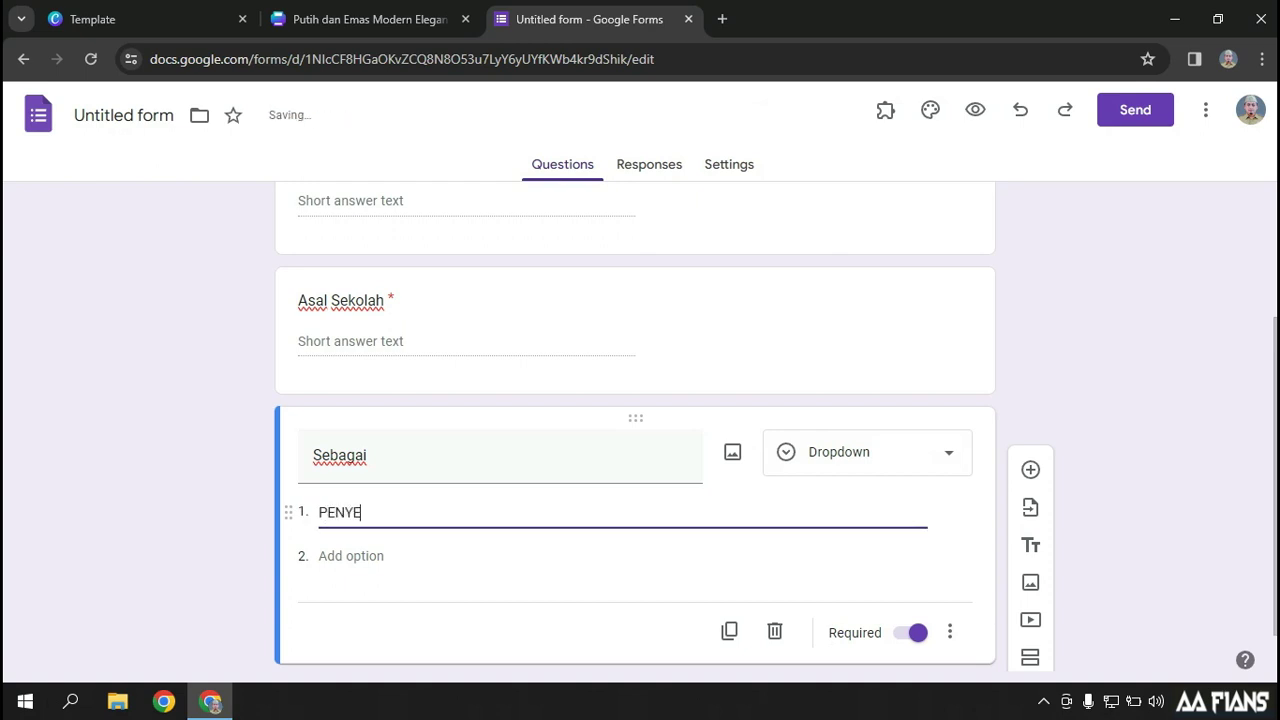
pyautogui.write('LENGGARA')
pyautogui.press('Tab')
pyautogui.write('p')
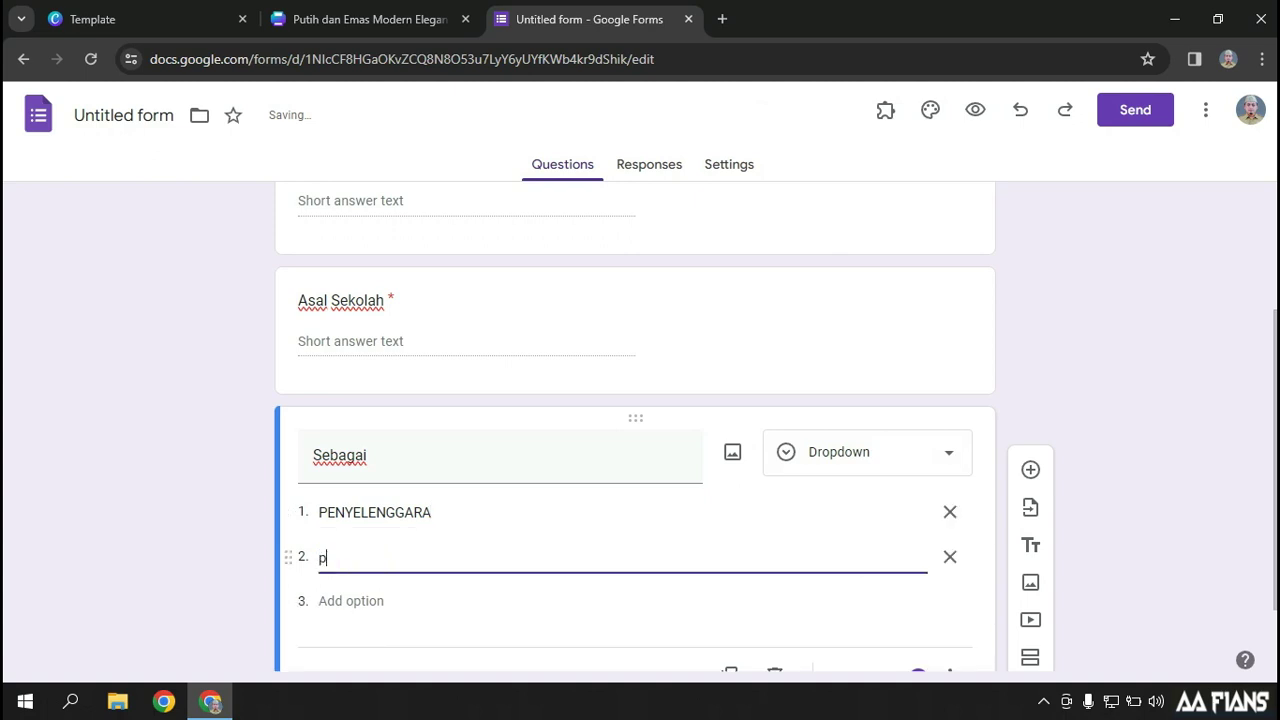
pyautogui.write('eserta')
pyautogui.press('BackSpace')
pyautogui.press('BackSpace')
pyautogui.press('BackSpace')
pyautogui.press('BackSpace')
pyautogui.press('BackSpace')
pyautogui.press('BackSpace')
pyautogui.press('BackSpace')
pyautogui.write('PESERTA')
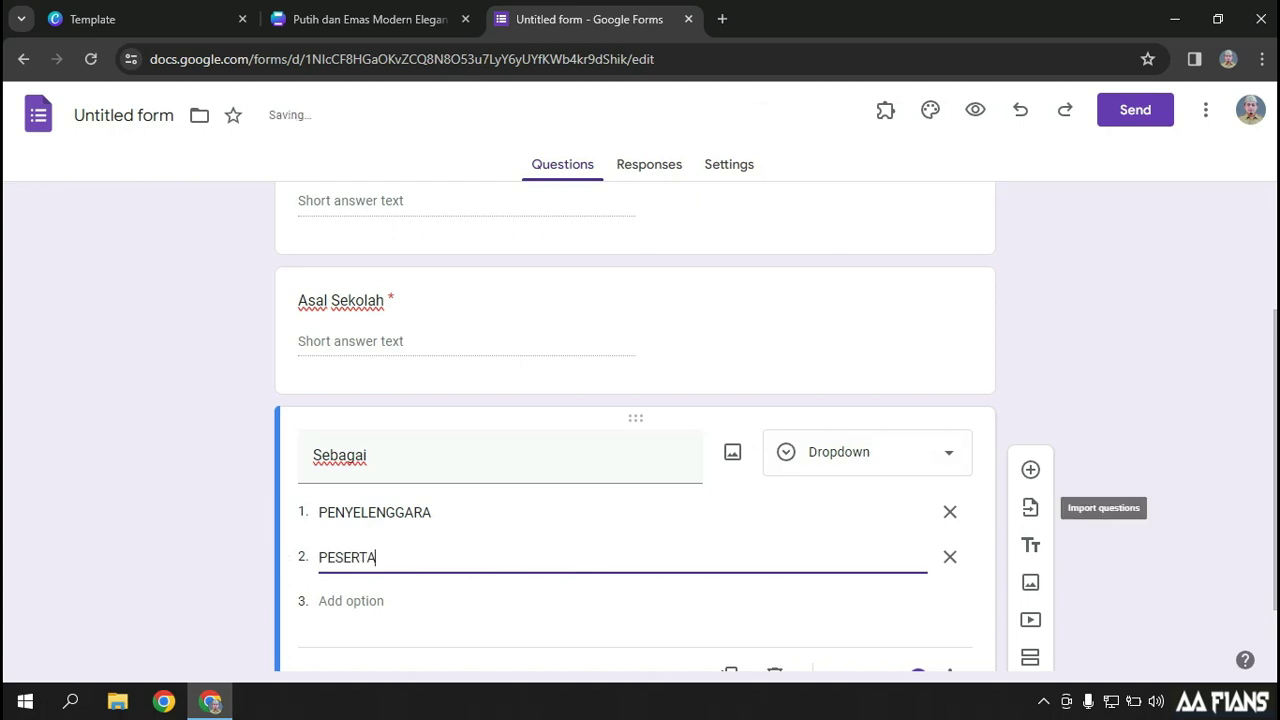
pyautogui.scroll(-1, 1030, 507)
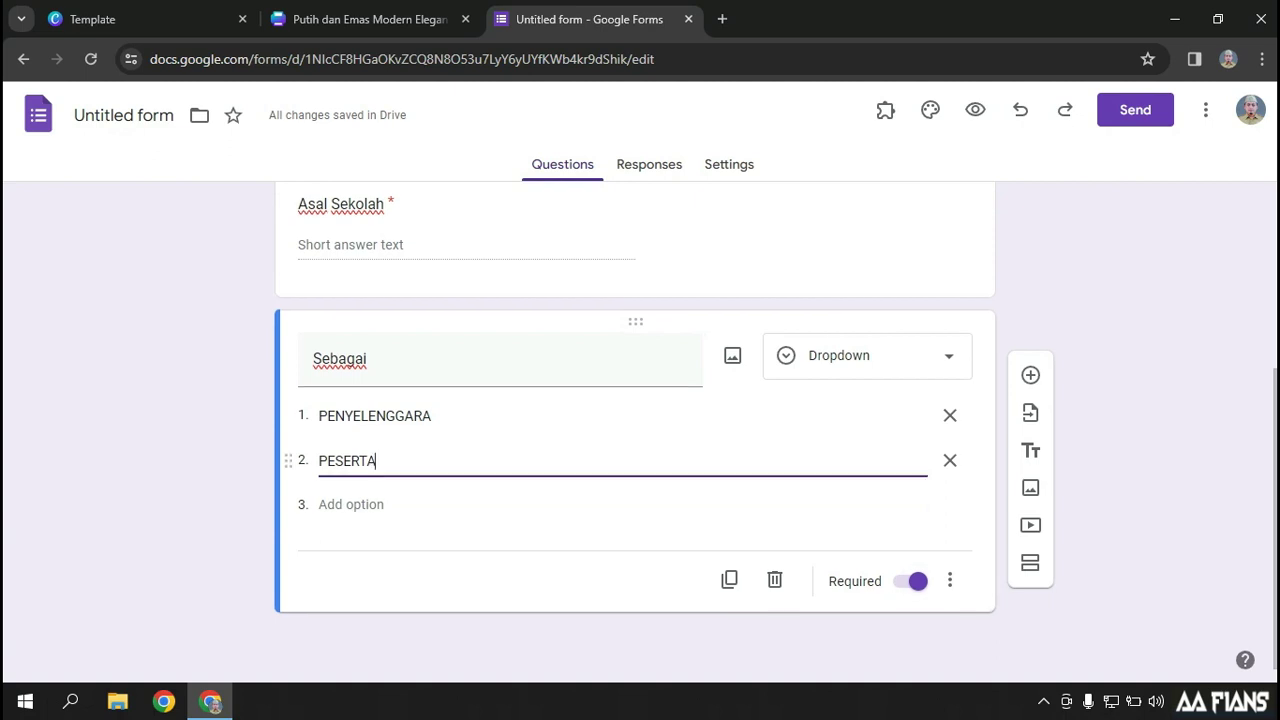
pyautogui.scroll(3, 635, 425)
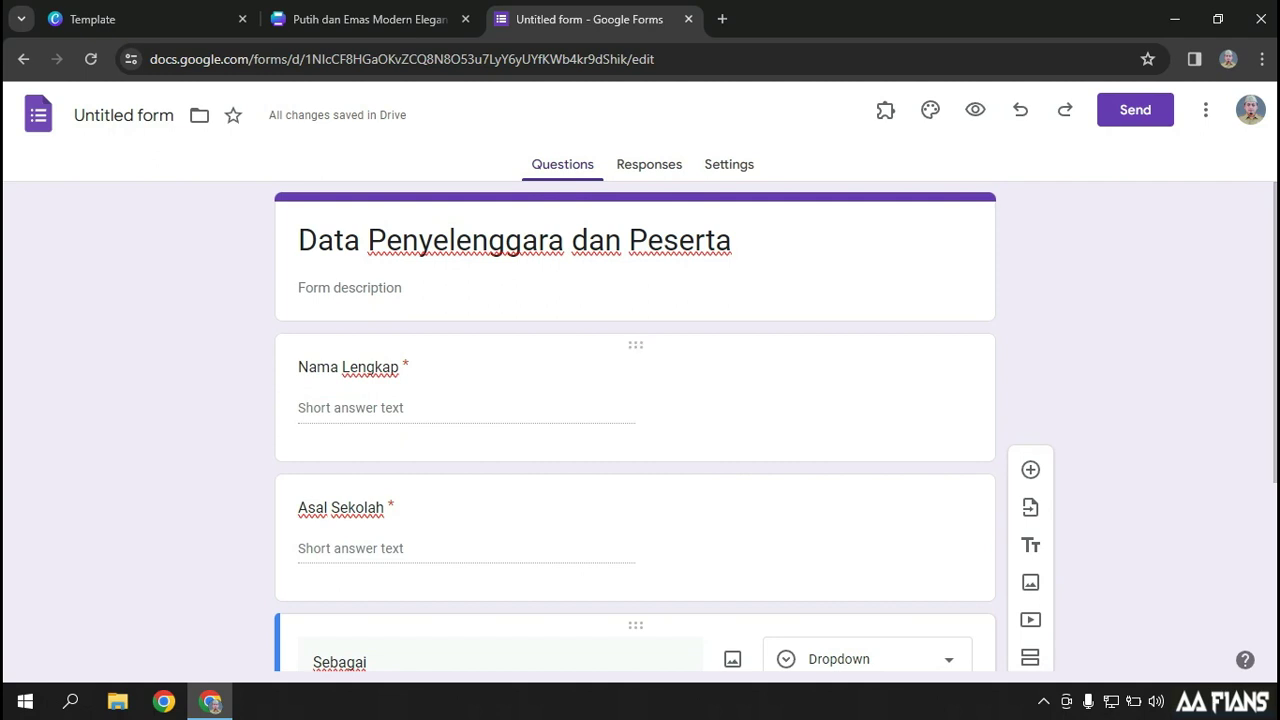
pyautogui.scroll(-3, 635, 425)
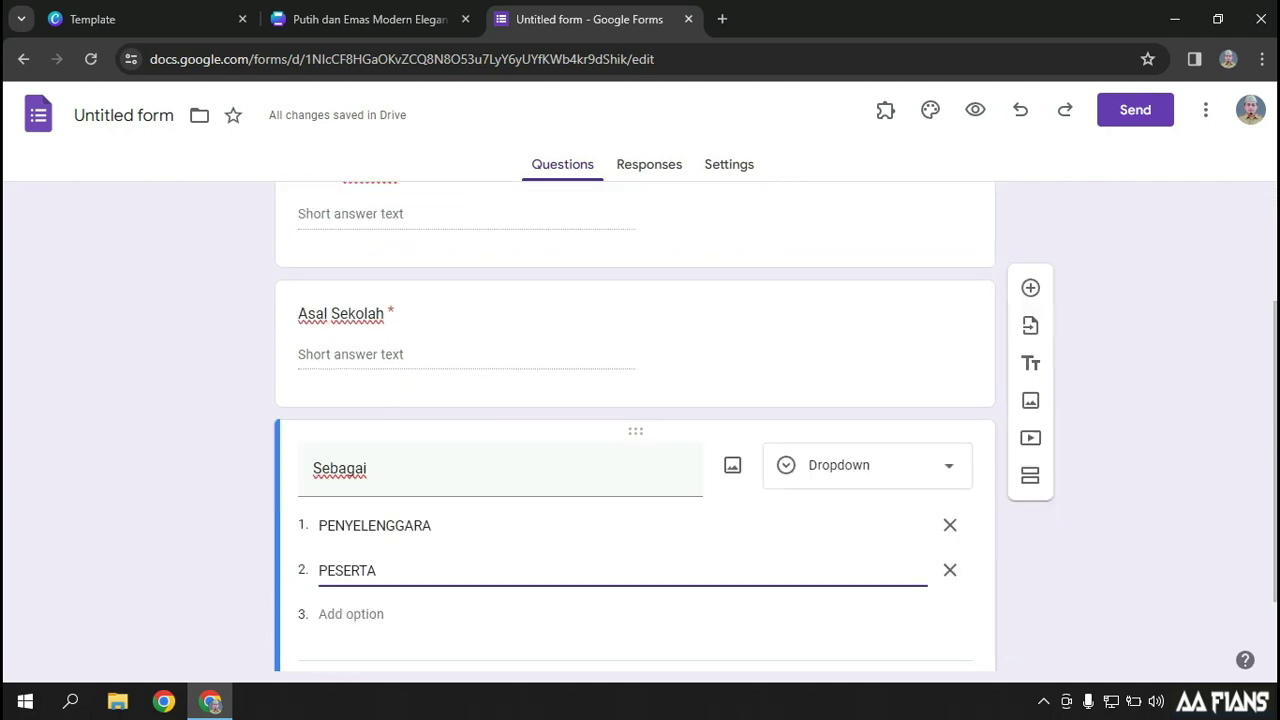
# Look through the form's Responses page, Settings and theme customisation panel
pyautogui.scroll(3, 635, 425)
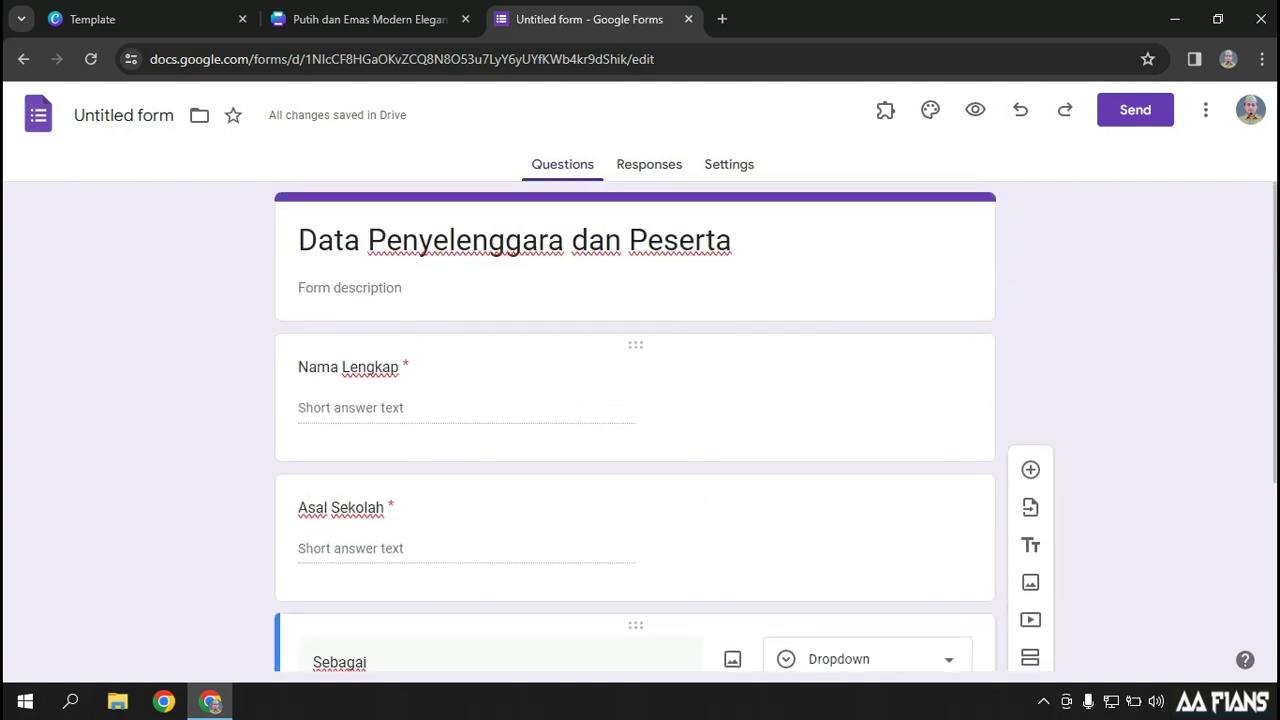
pyautogui.click(649, 164)
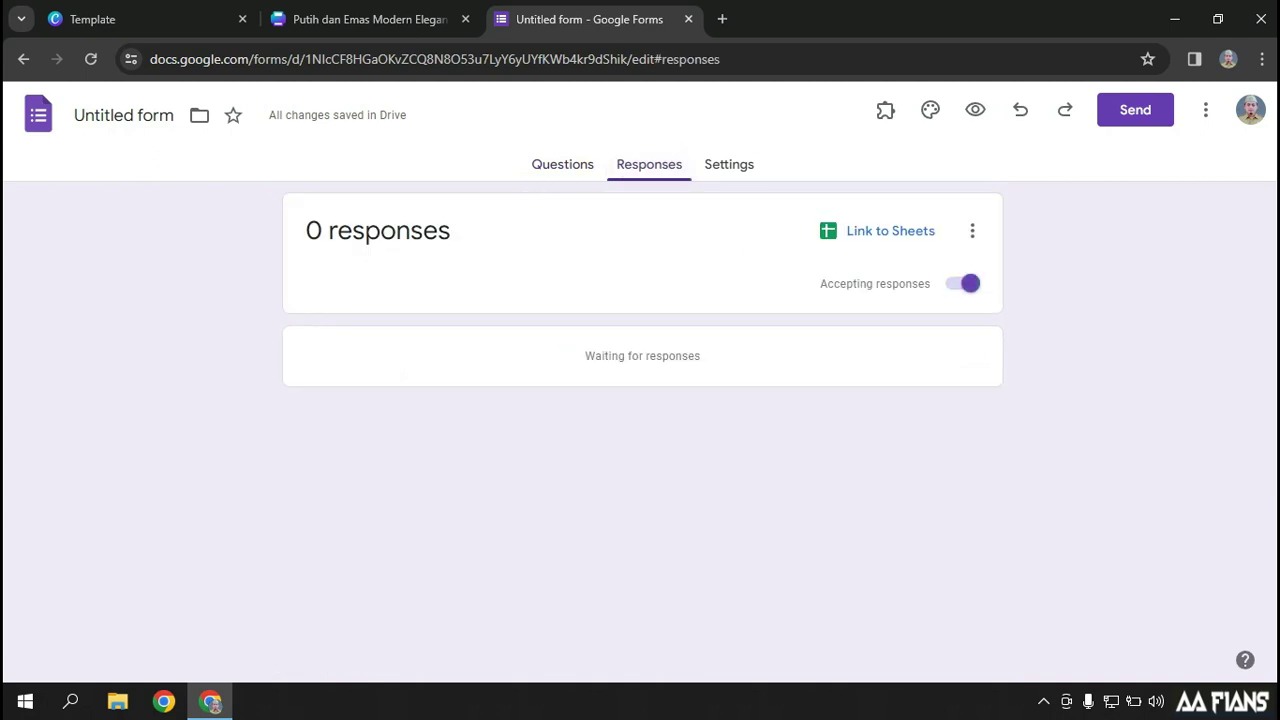
pyautogui.click(729, 164)
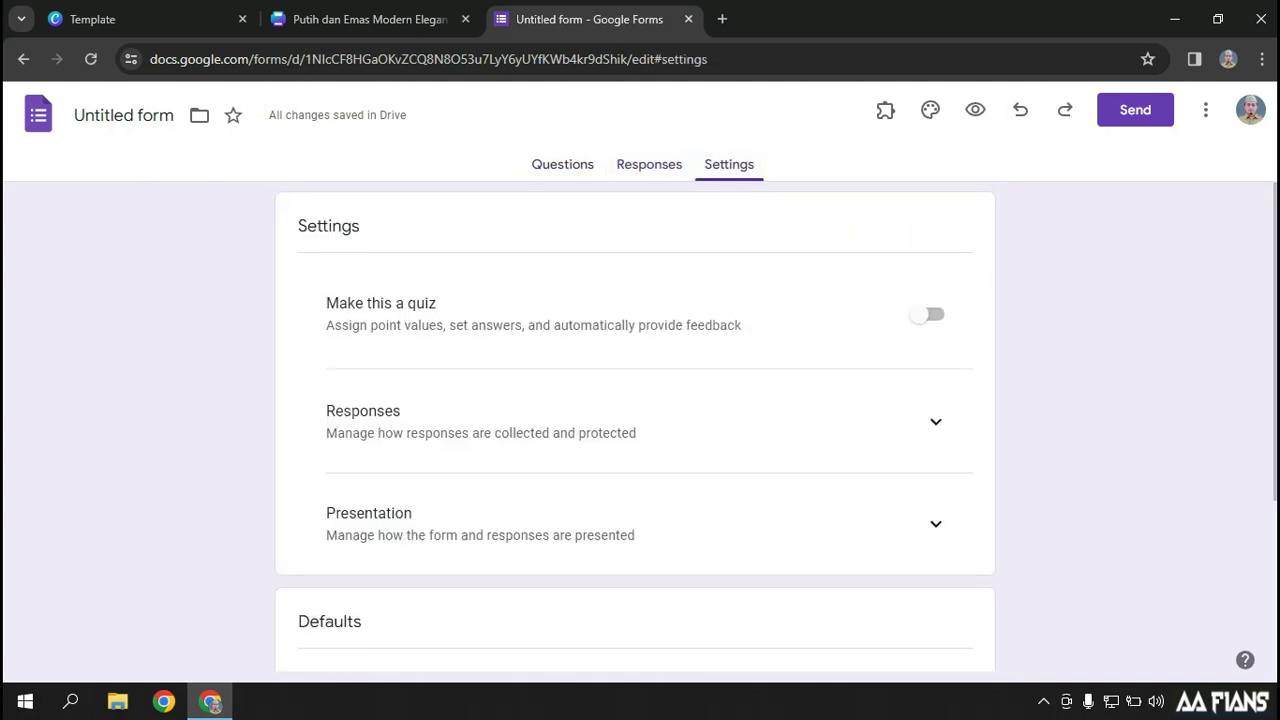
pyautogui.scroll(-3, 635, 425)
pyautogui.click(930, 110)
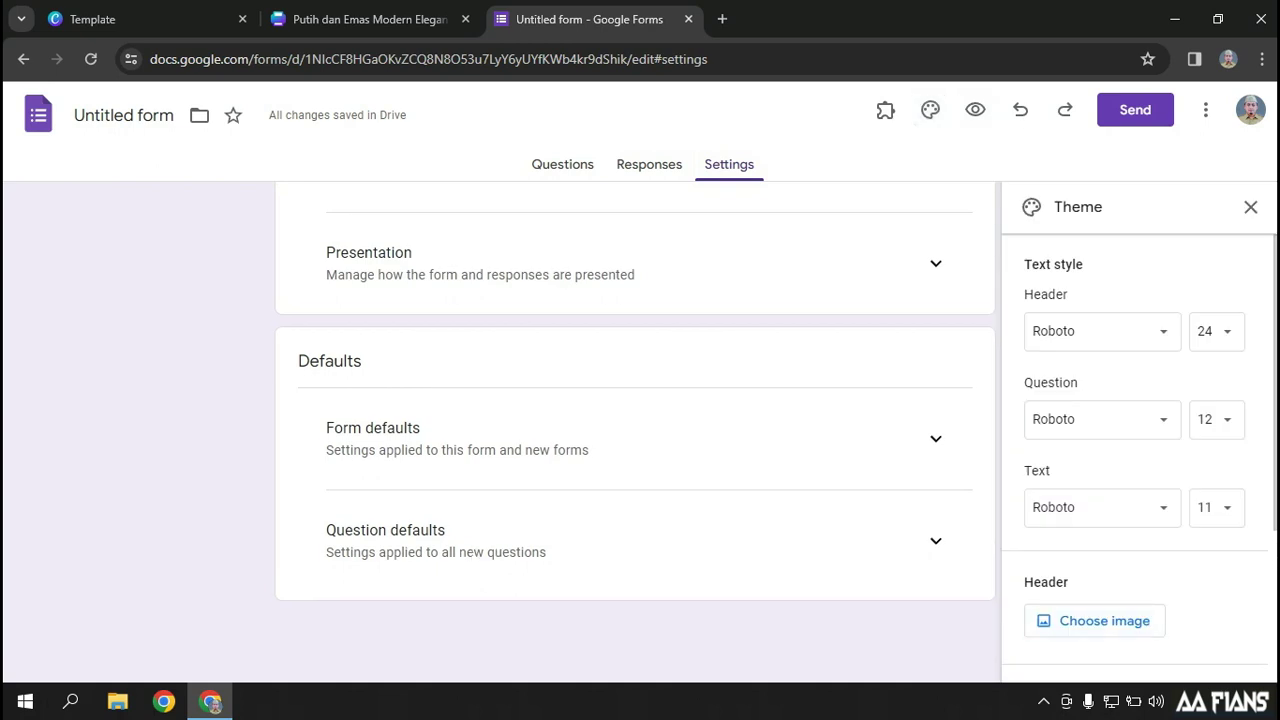
pyautogui.scroll(3, 635, 425)
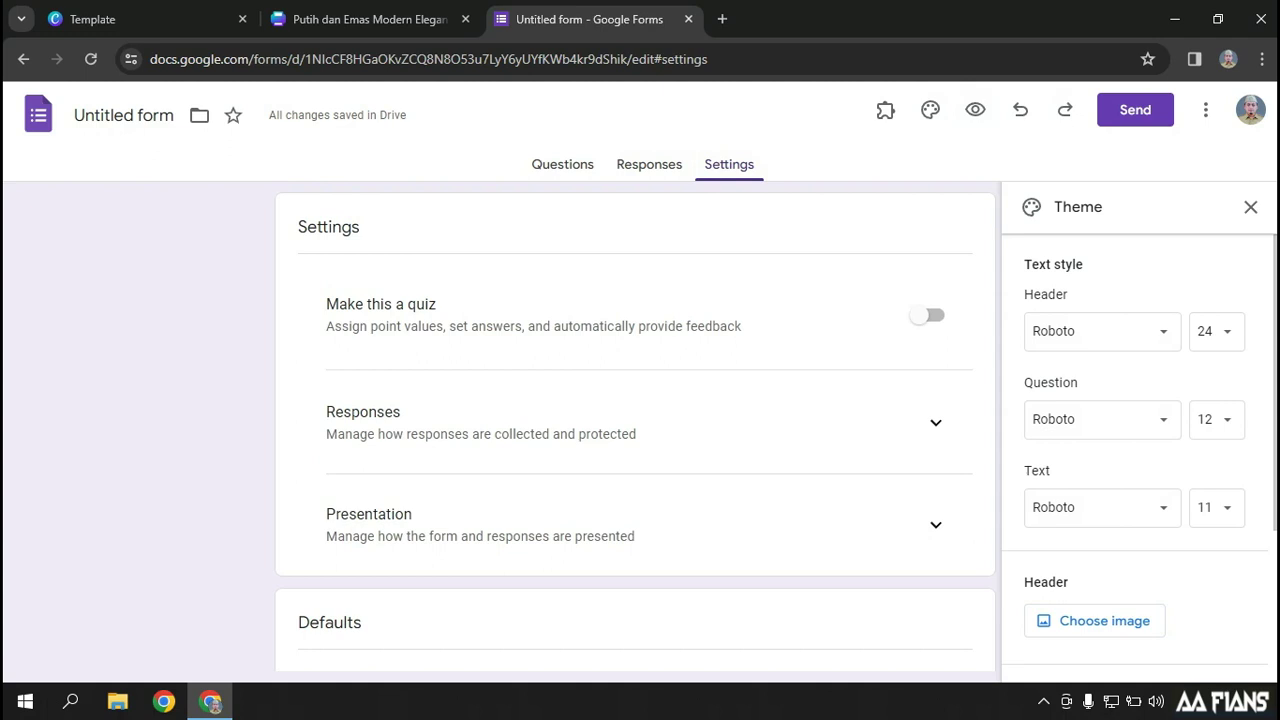
# Copy the form's shortened share link, close the sharing window, and open a new tab
pyautogui.click(1135, 110)
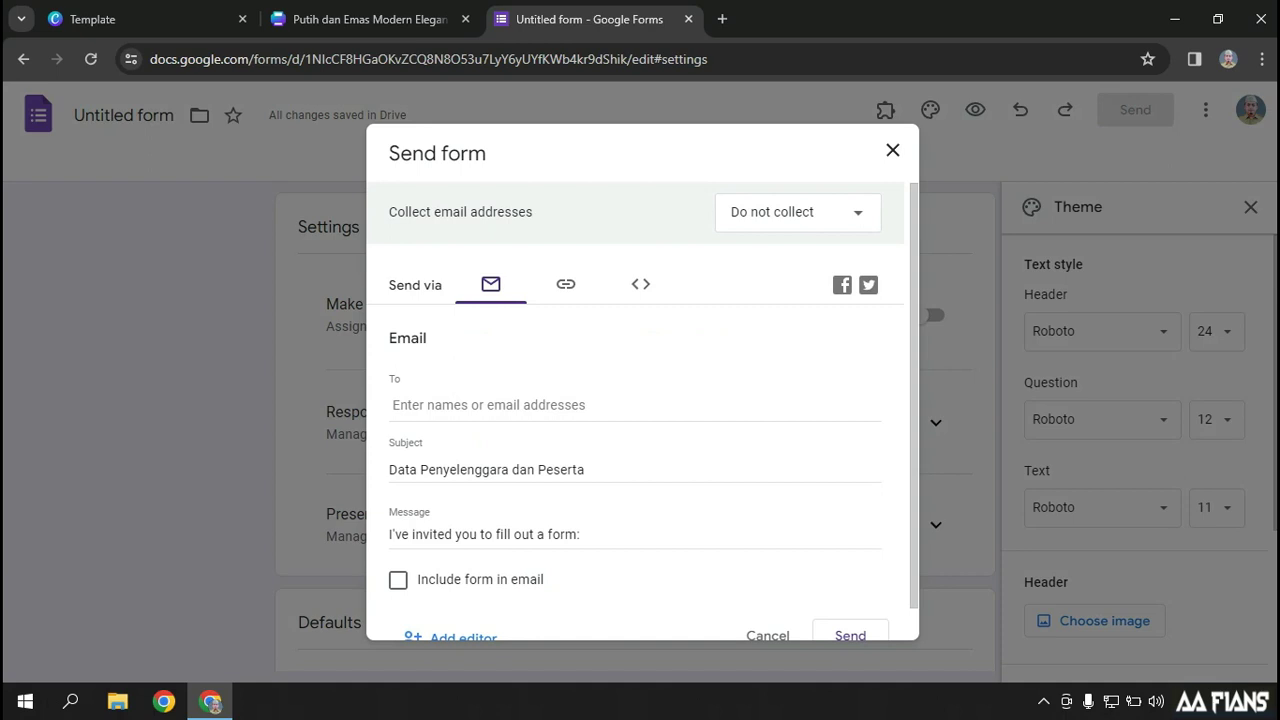
pyautogui.click(566, 284)
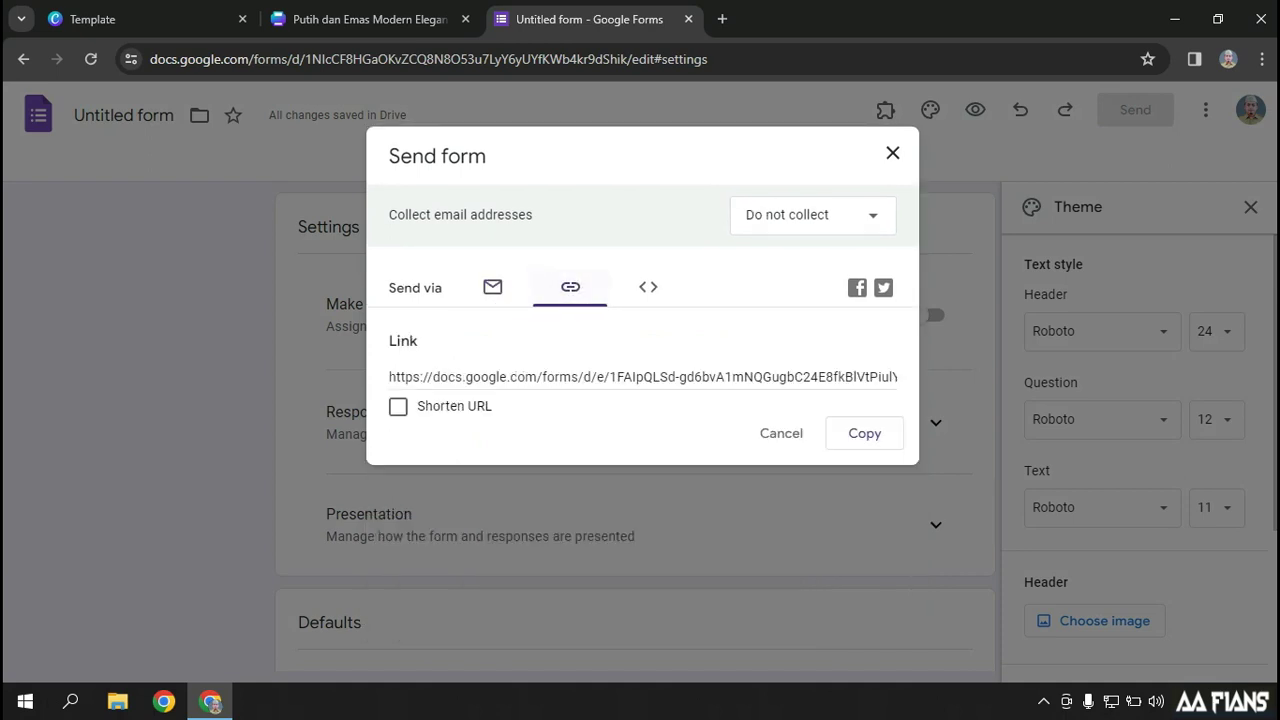
pyautogui.click(398, 406)
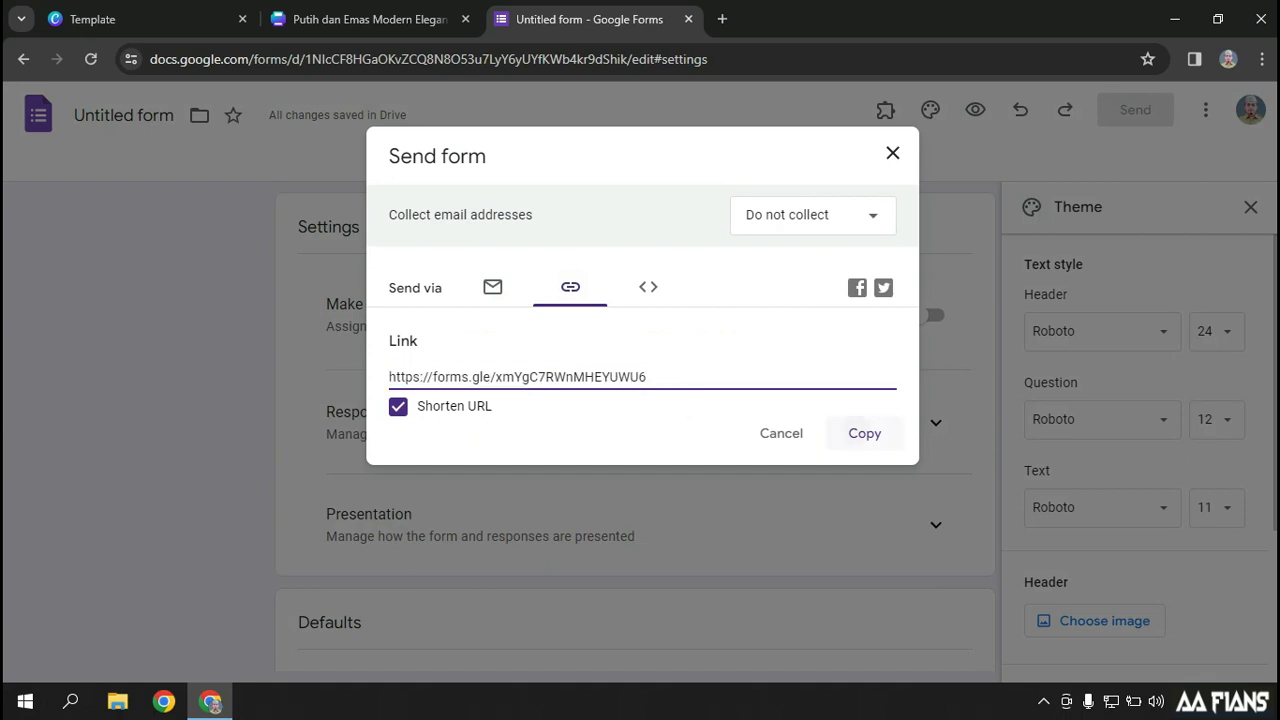
pyautogui.click(864, 433)
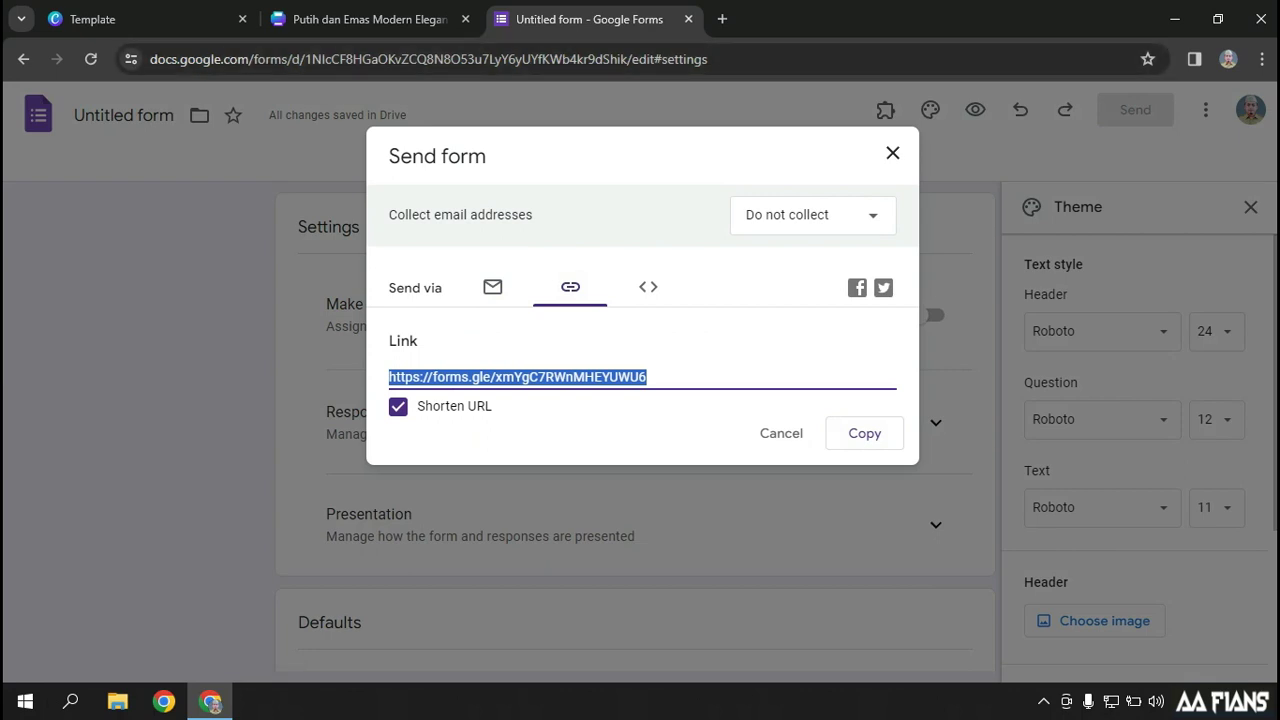
pyautogui.click(892, 153)
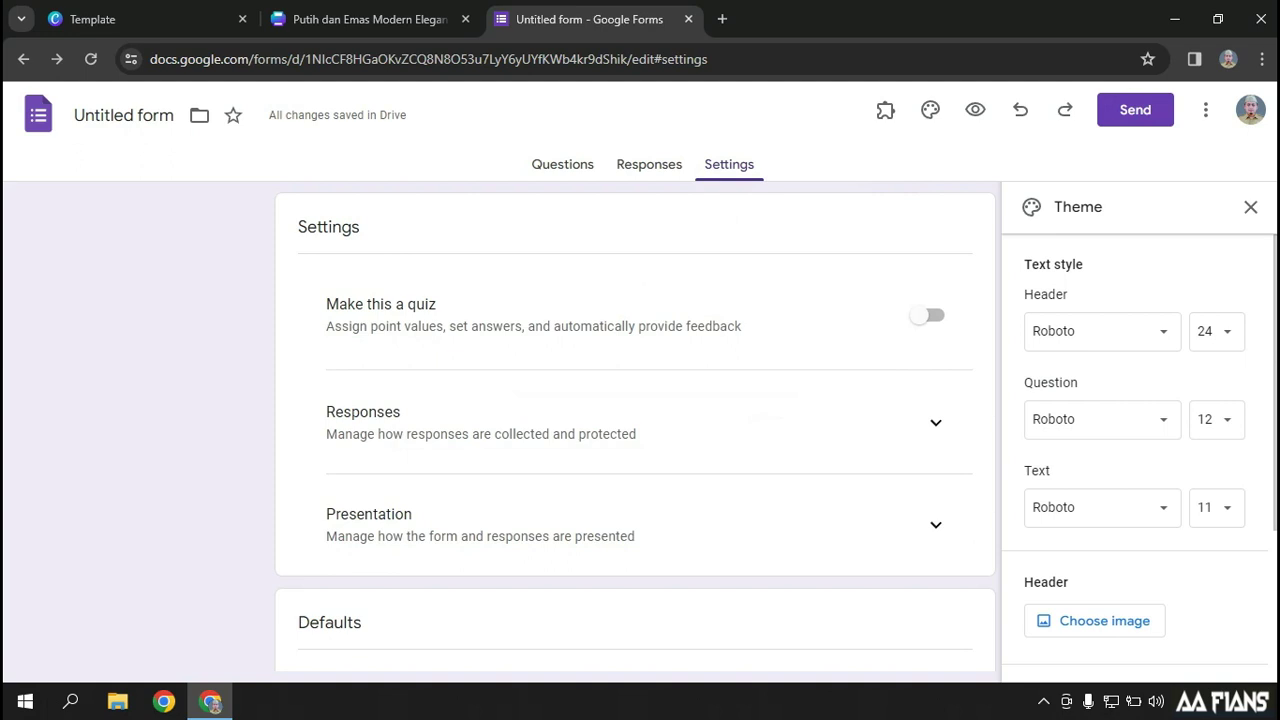
pyautogui.click(722, 19)
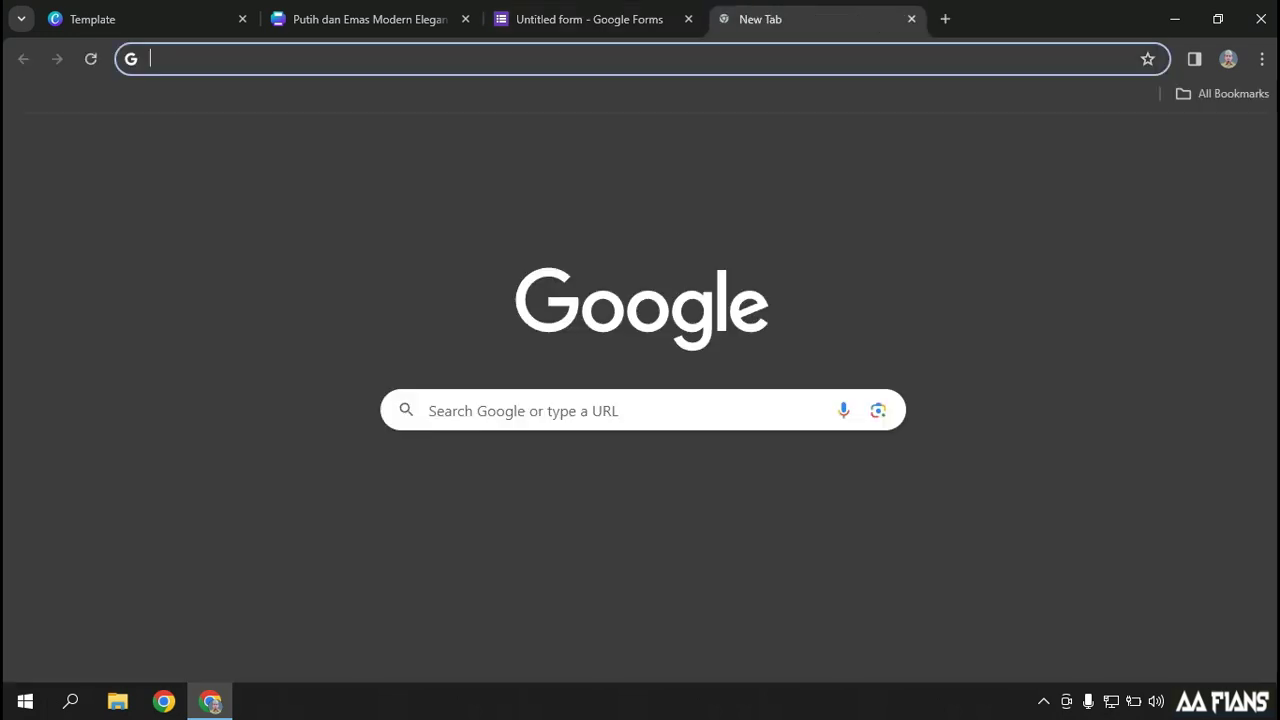
# Open the pasted forms.gle link and fill in a full name, SMK Negeri 1 Kaligondang, and PESERTA
pyautogui.hotkey('ctrl', 'v')
pyautogui.press('Return')
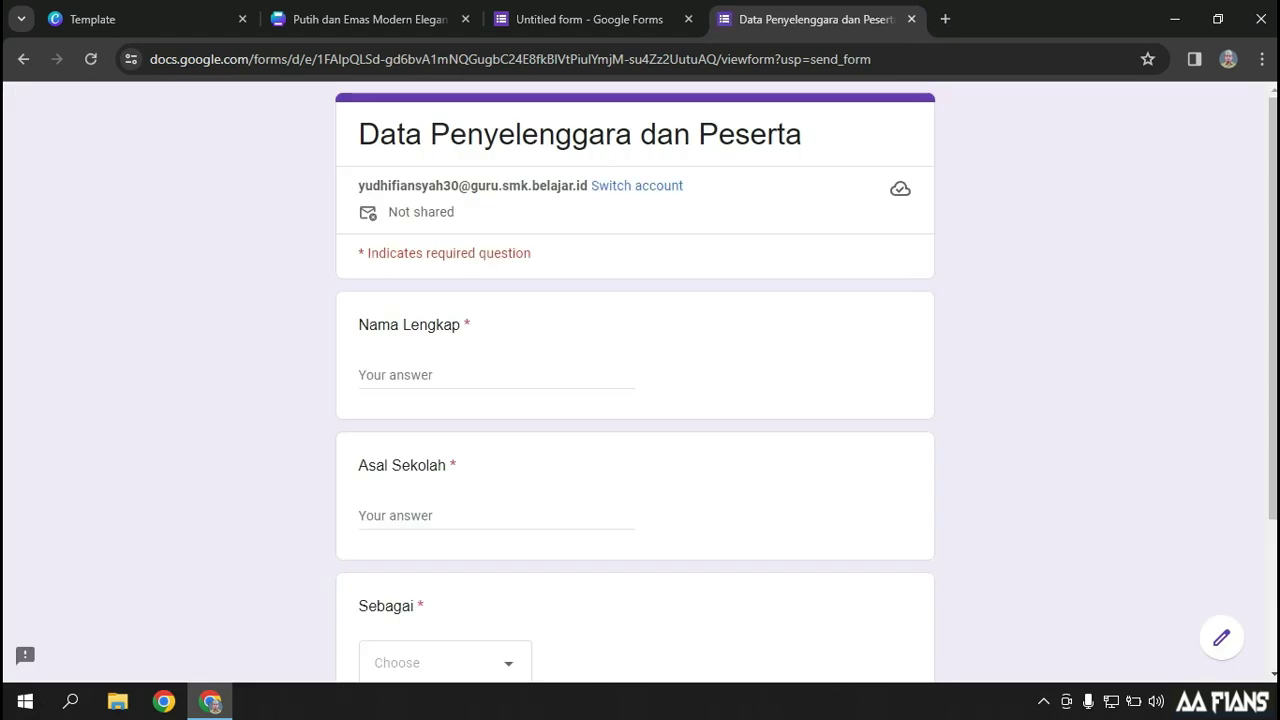
pyautogui.click(400, 375)
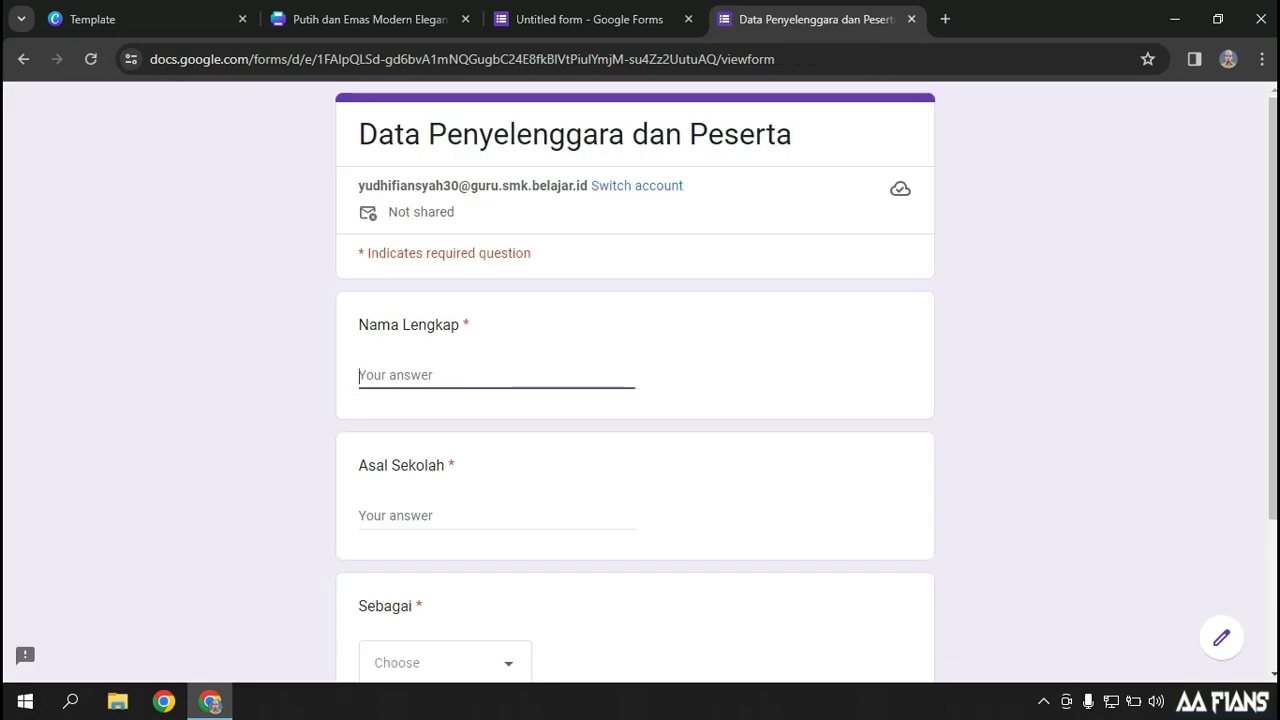
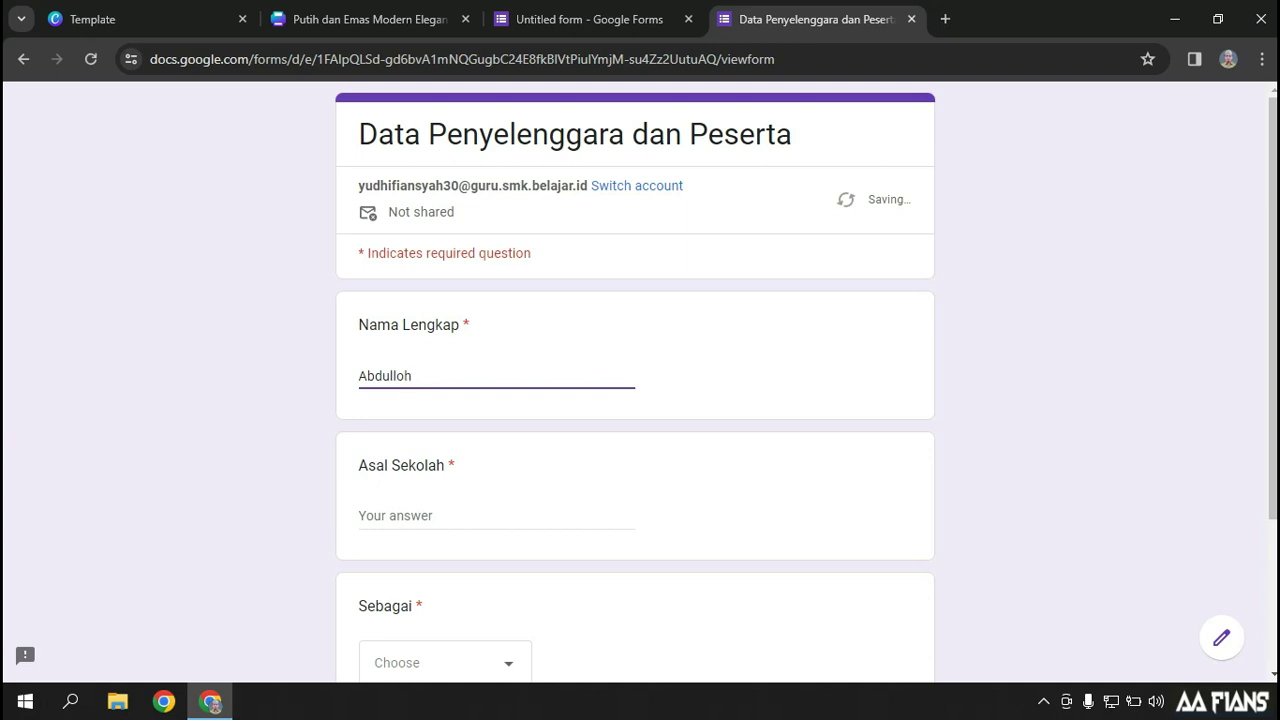
pyautogui.press('Tab')
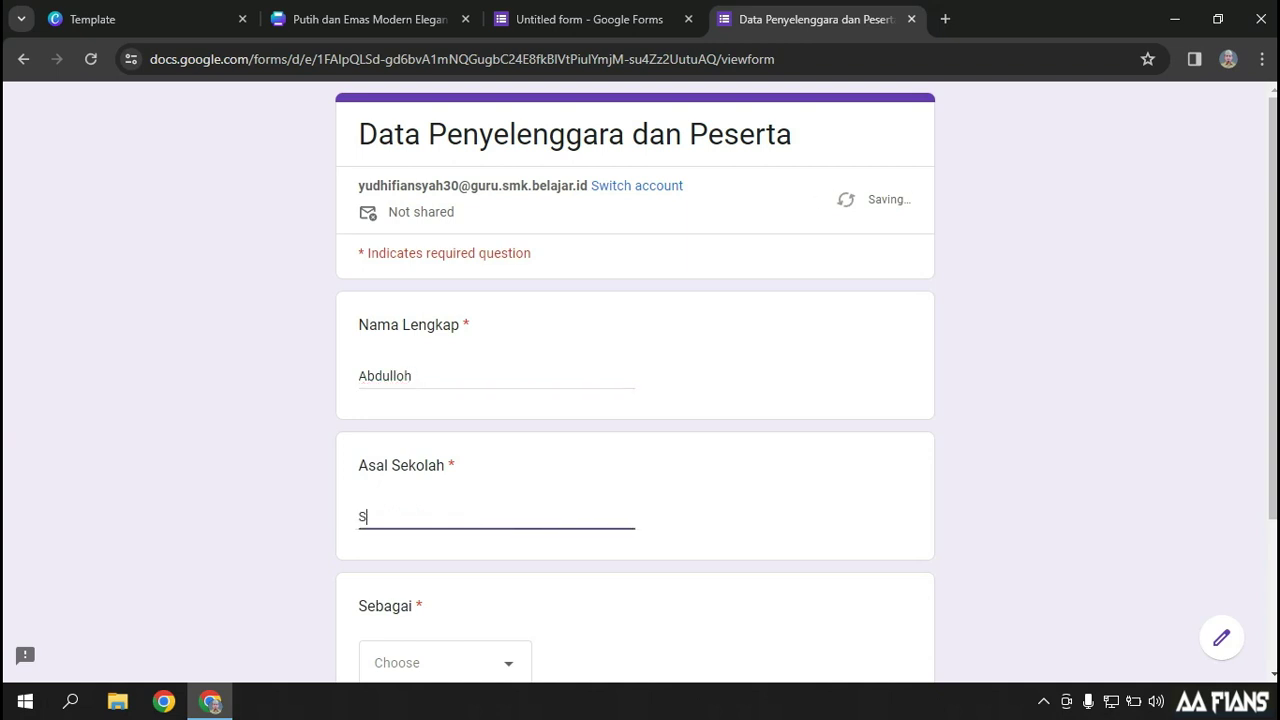
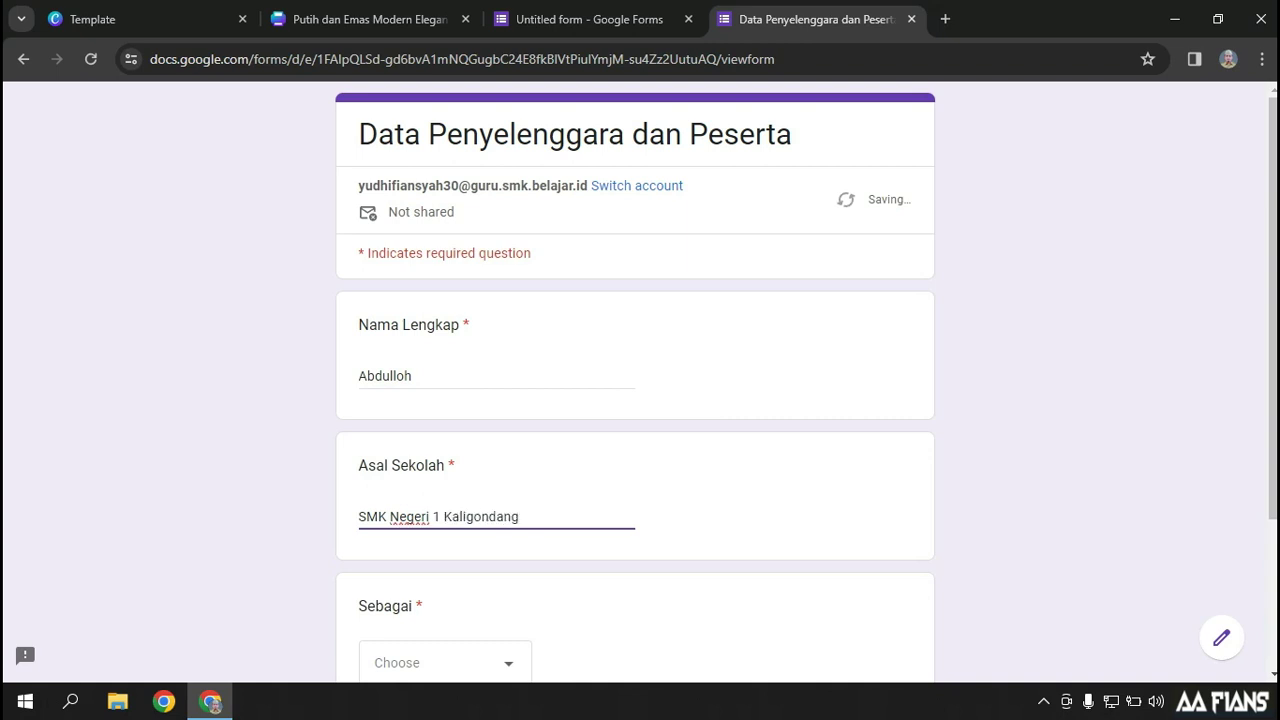
pyautogui.press('Tab')
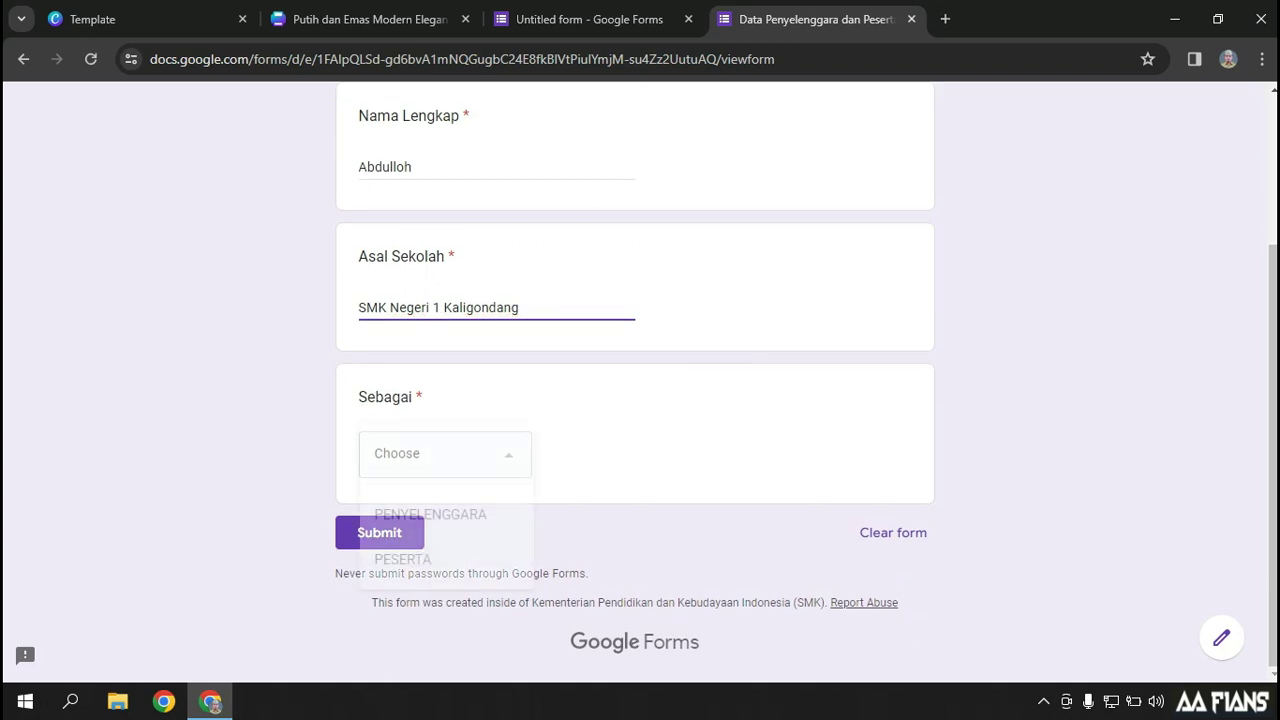
pyautogui.press('Down')
pyautogui.press('Down')
pyautogui.press('Return')
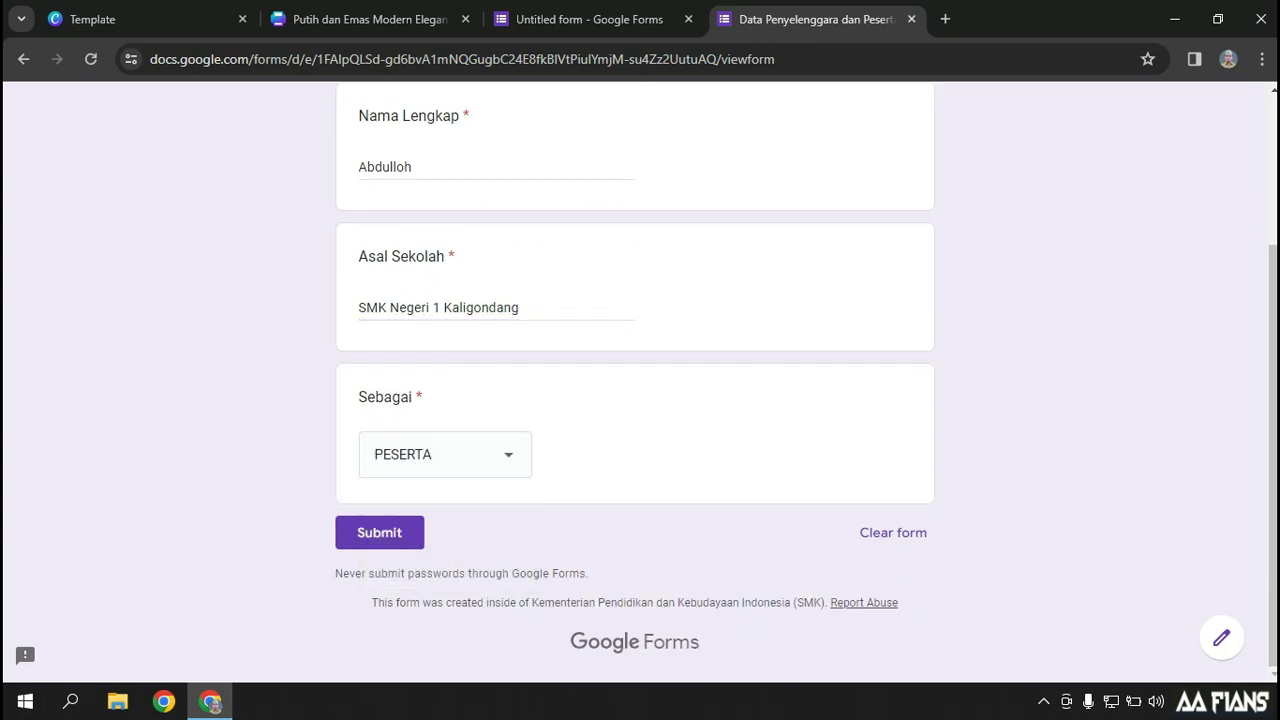
# Submit the PESERTA response and start another blank response
pyautogui.doubleClick(392, 167)
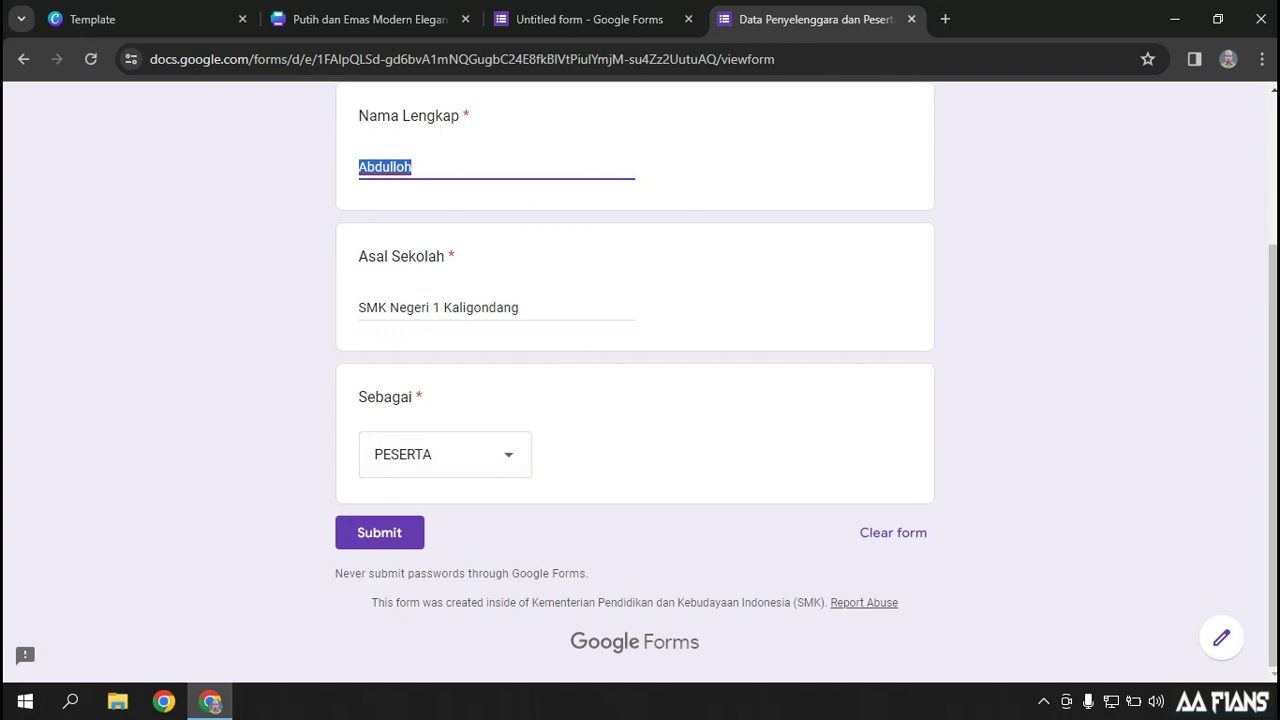
pyautogui.scroll(1, 635, 380)
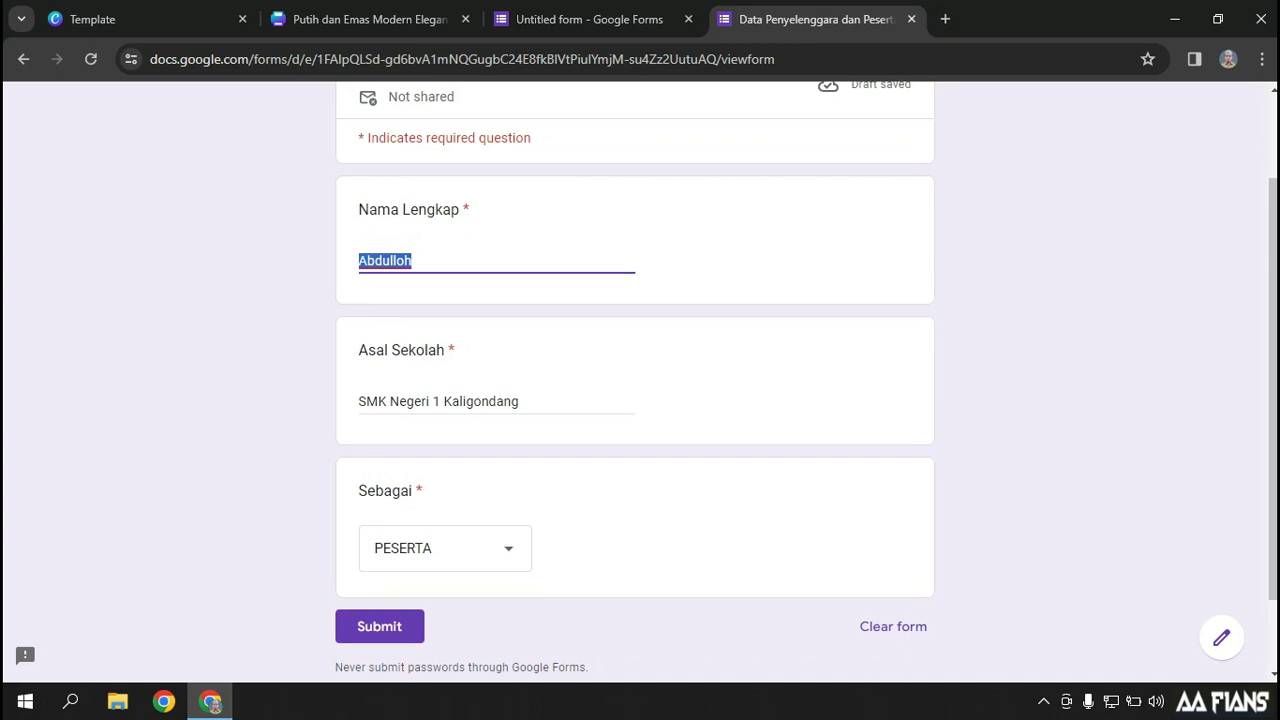
pyautogui.scroll(1, 635, 380)
pyautogui.scroll(-3, 635, 380)
pyautogui.click(379, 626)
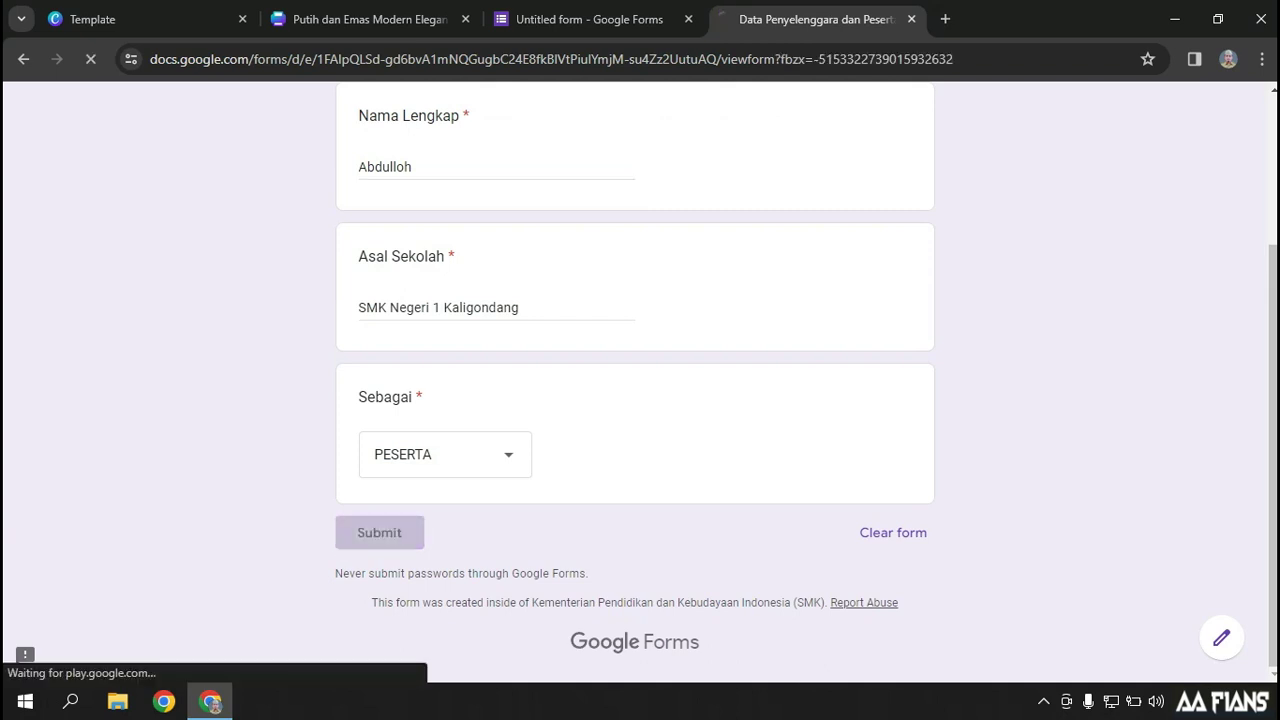
pyautogui.click(439, 230)
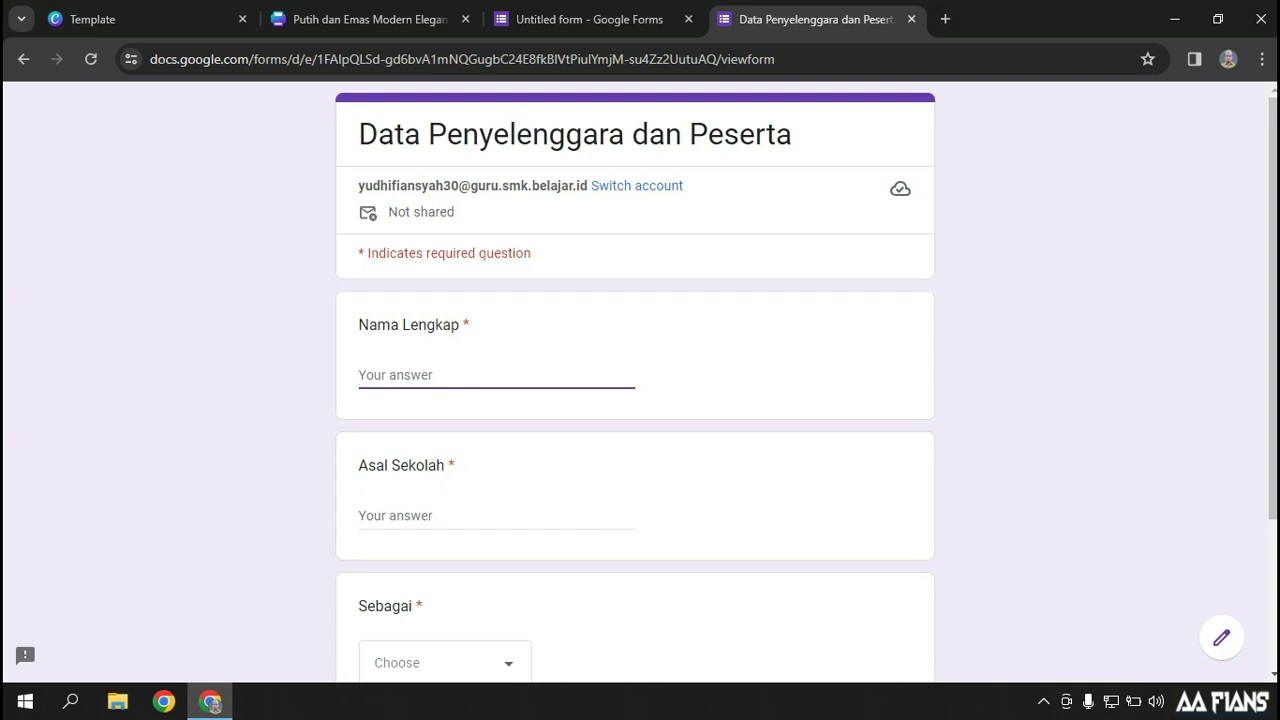
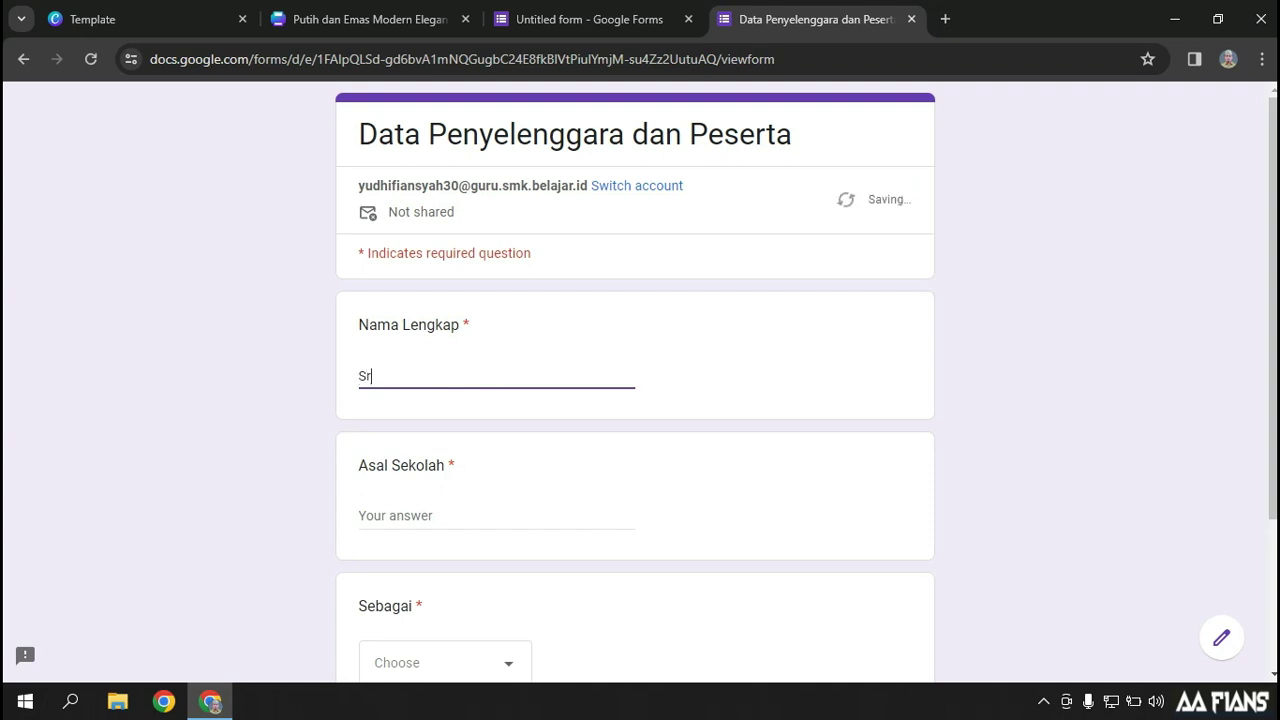
# Submit a second response with a full name, SMP Negeri 2 Kaligondang and PESERTA, then return to Canva
pyautogui.write('SMP ')
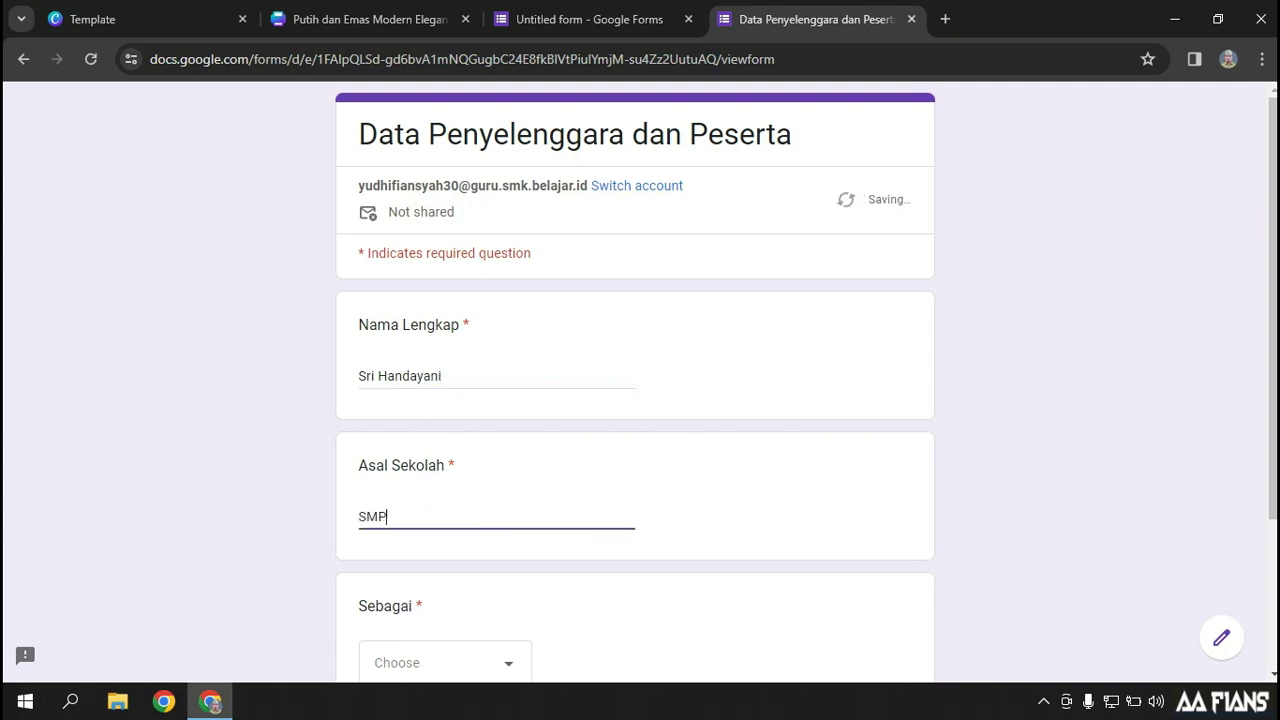
pyautogui.write('Negeri 2 Kaligondang')
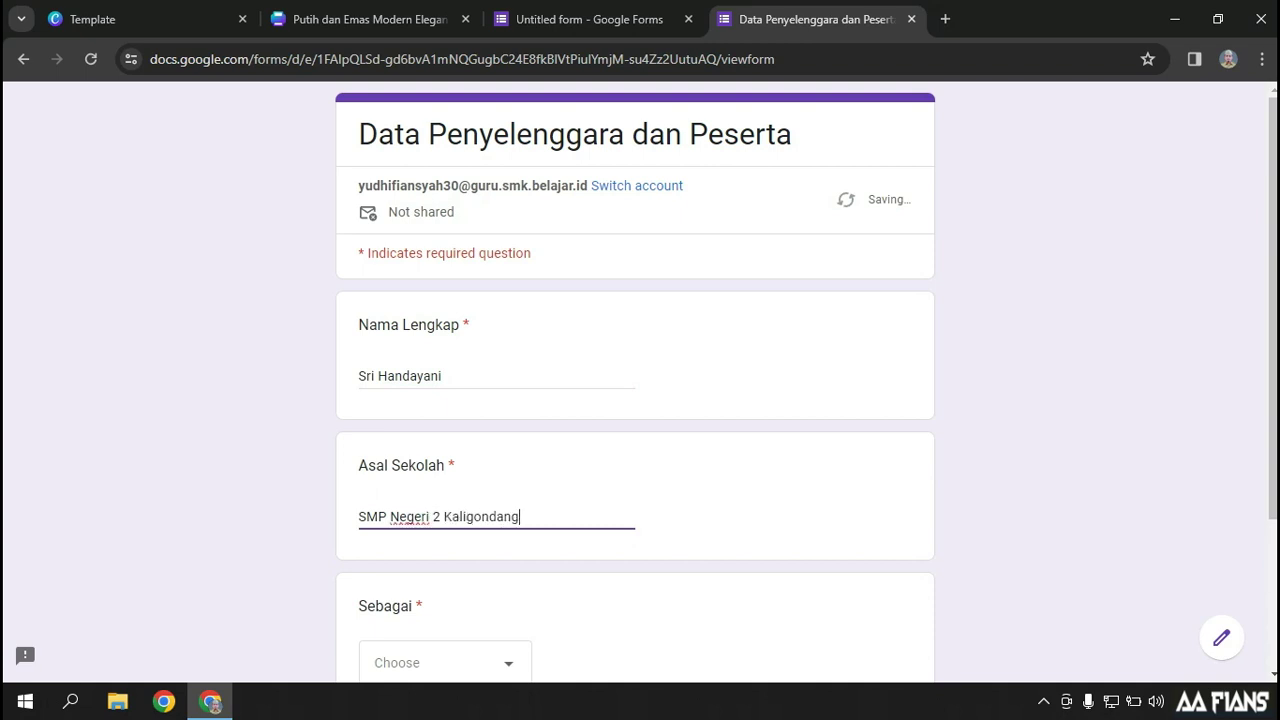
pyautogui.scroll(-3, 635, 380)
pyautogui.click(445, 452)
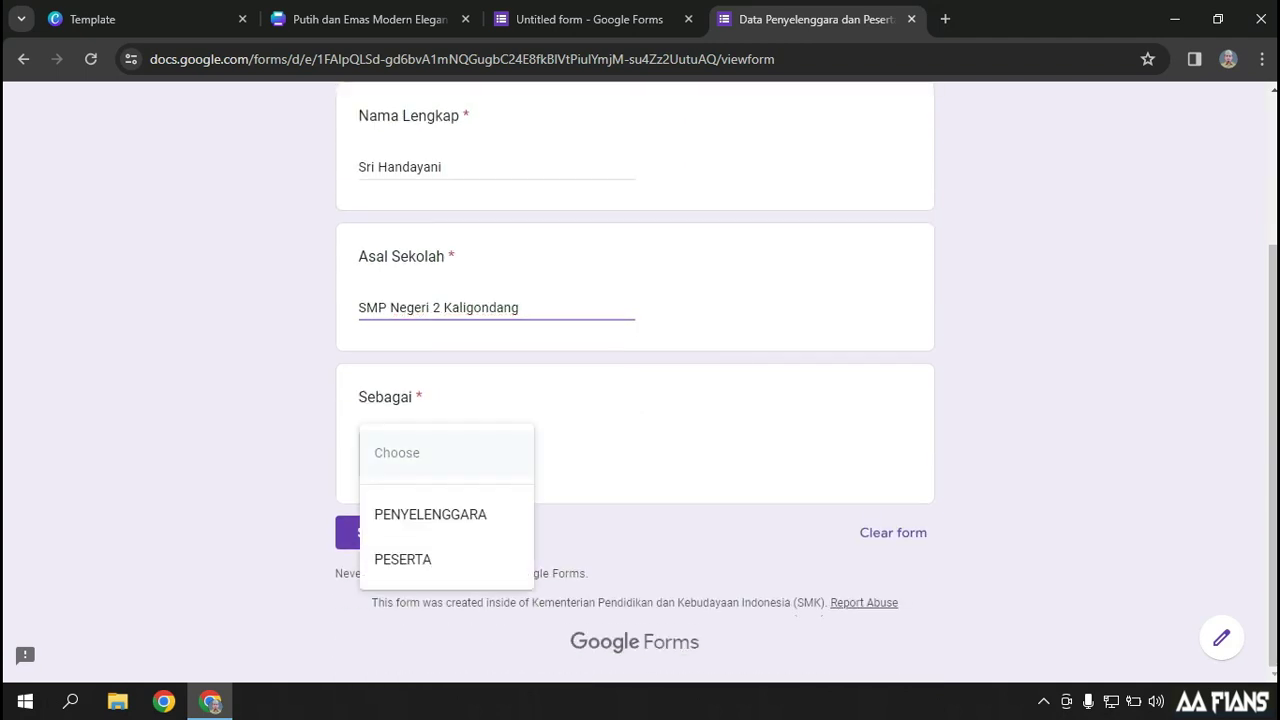
pyautogui.click(402, 559)
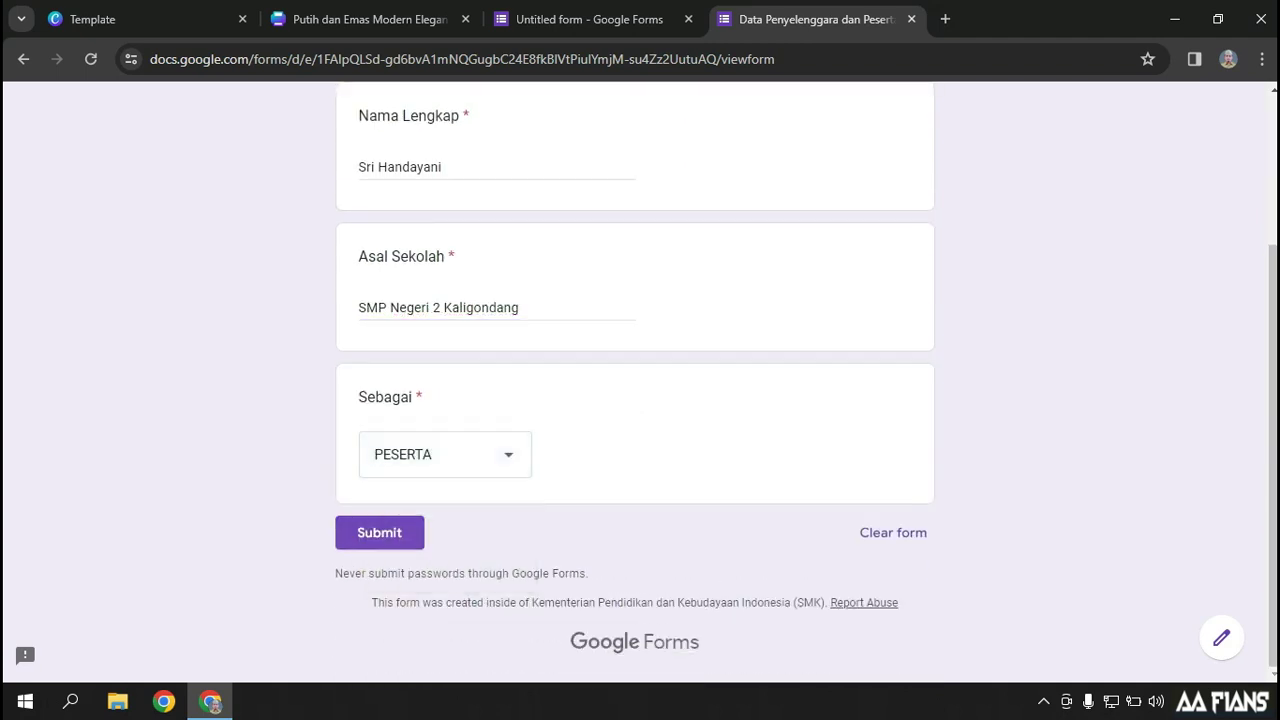
pyautogui.click(379, 532)
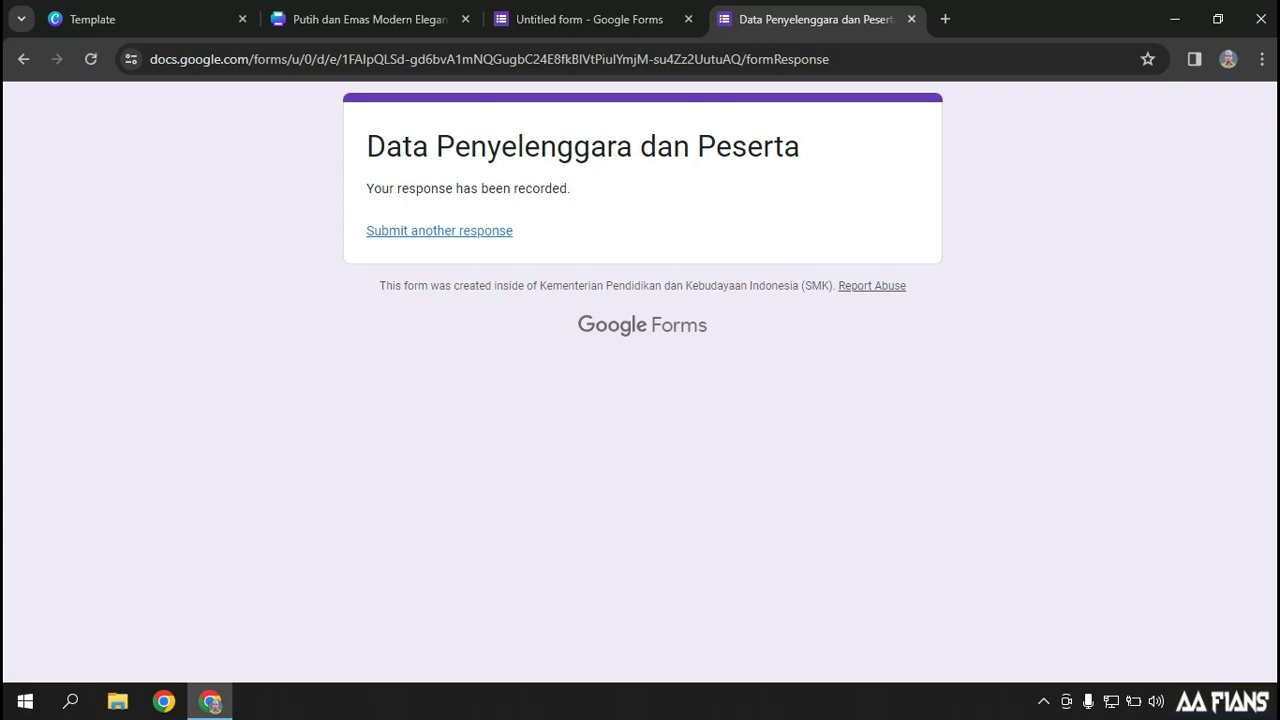
pyautogui.click(370, 19)
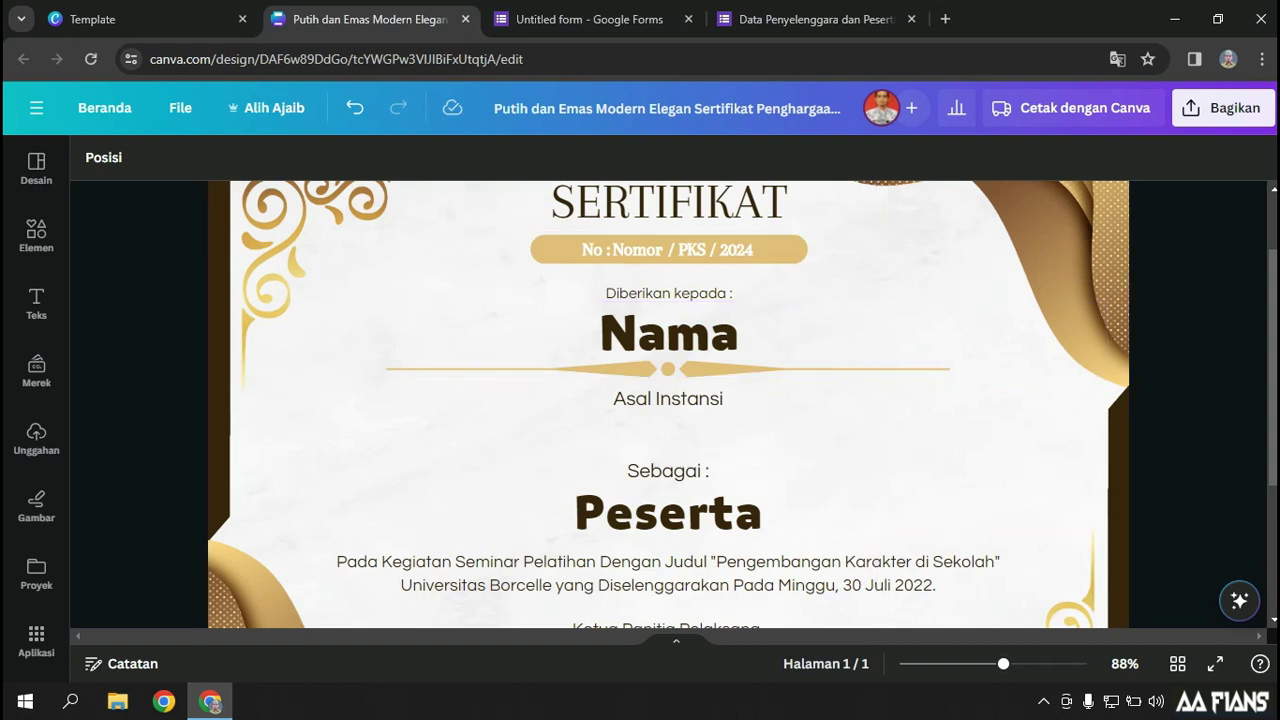
# Zoom the certificate out to about 73% and show the Aplikasi (Apps) panel
pyautogui.moveTo(1003, 664); pyautogui.dragTo(995, 664)
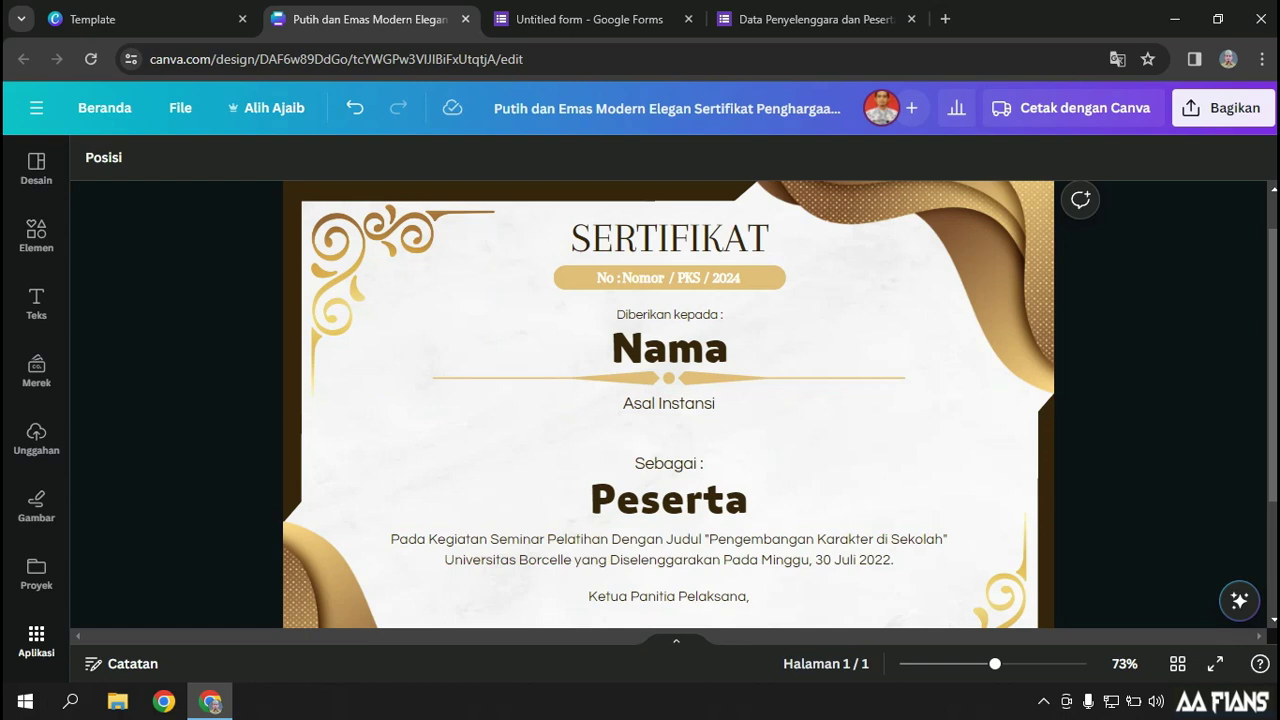
pyautogui.click(36, 640)
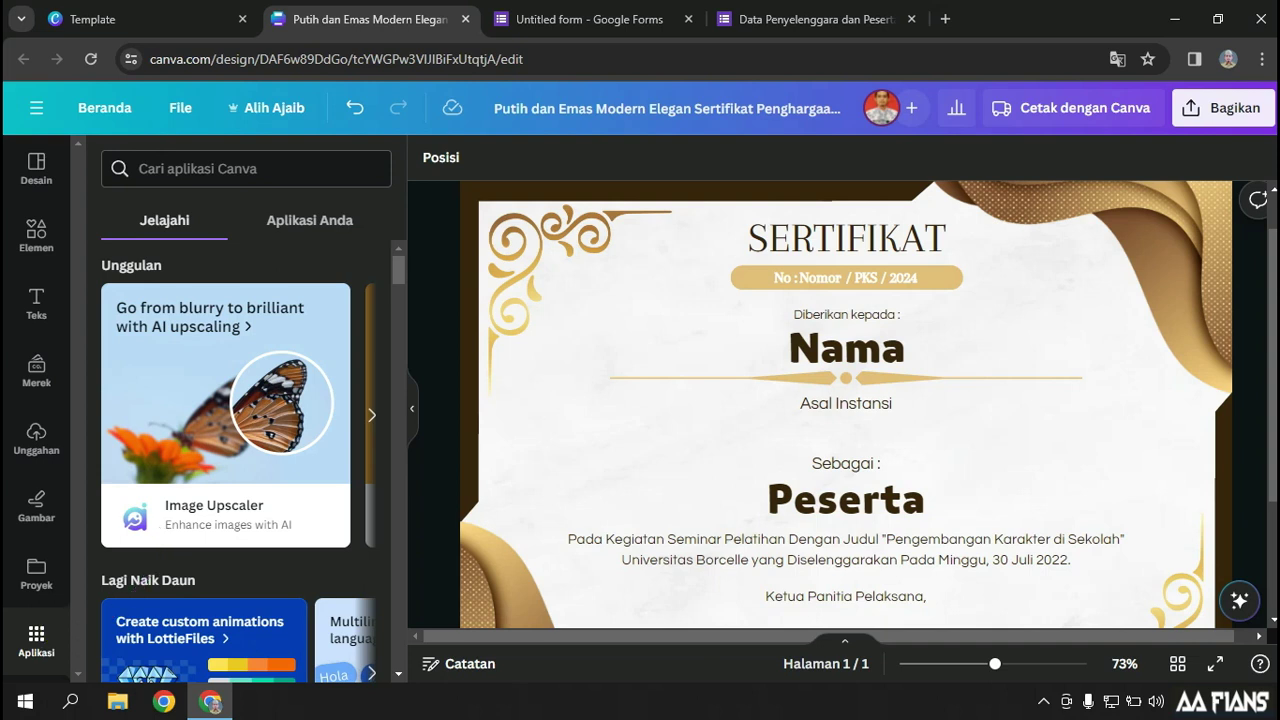
# Launch Bulk Create (Buat banyak) from the Apps panel, then return to the form's confirmation tab
pyautogui.scroll(-3, 238, 450)
pyautogui.scroll(-2, 346, 370)
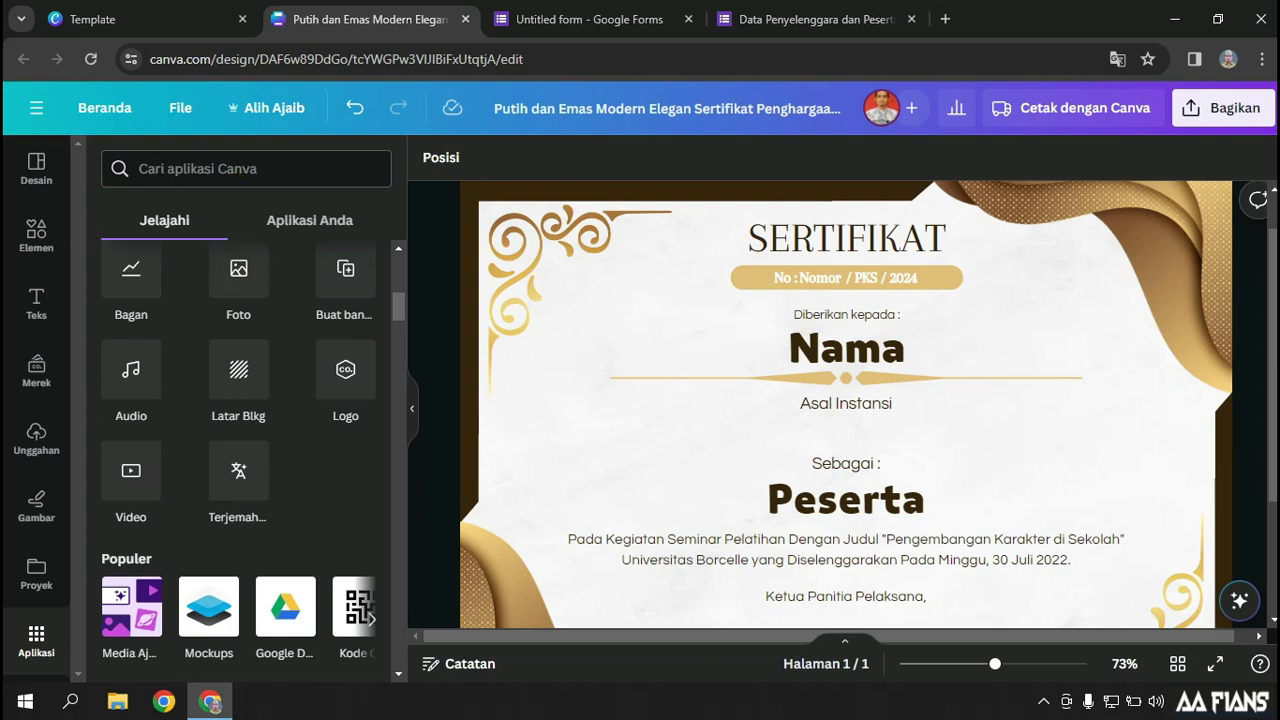
pyautogui.click(345, 268)
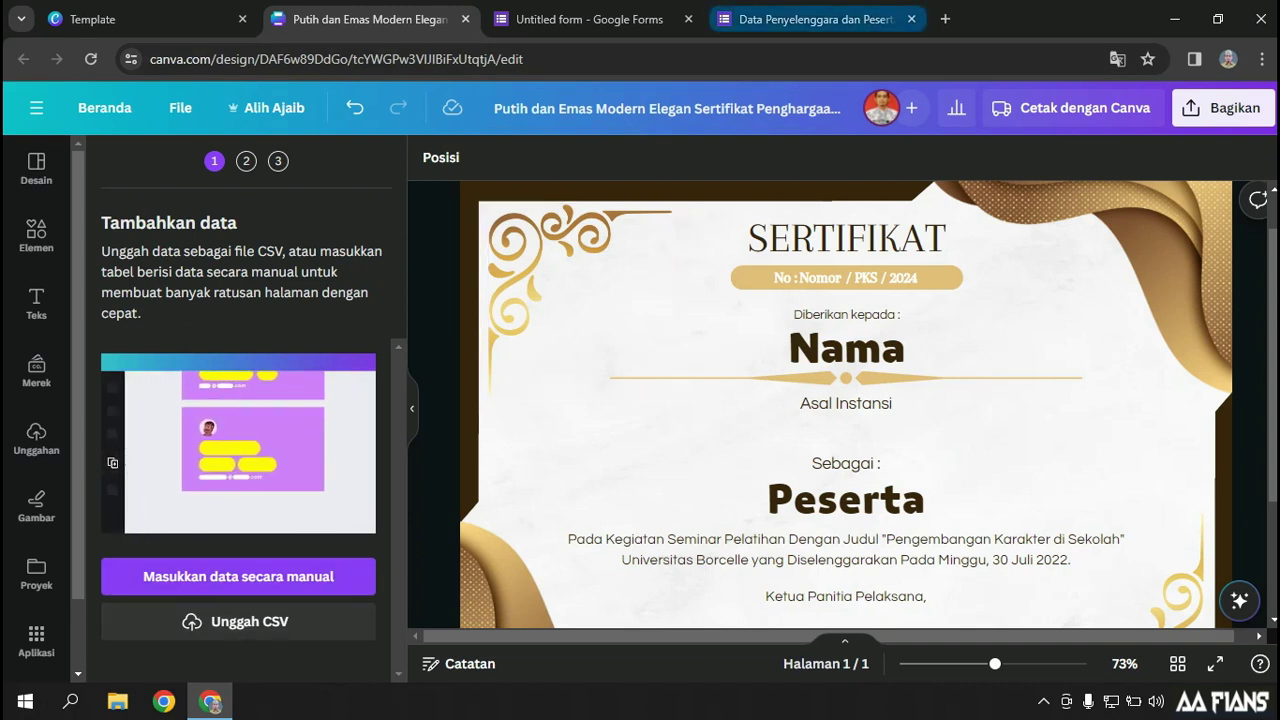
pyautogui.moveTo(815, 19)
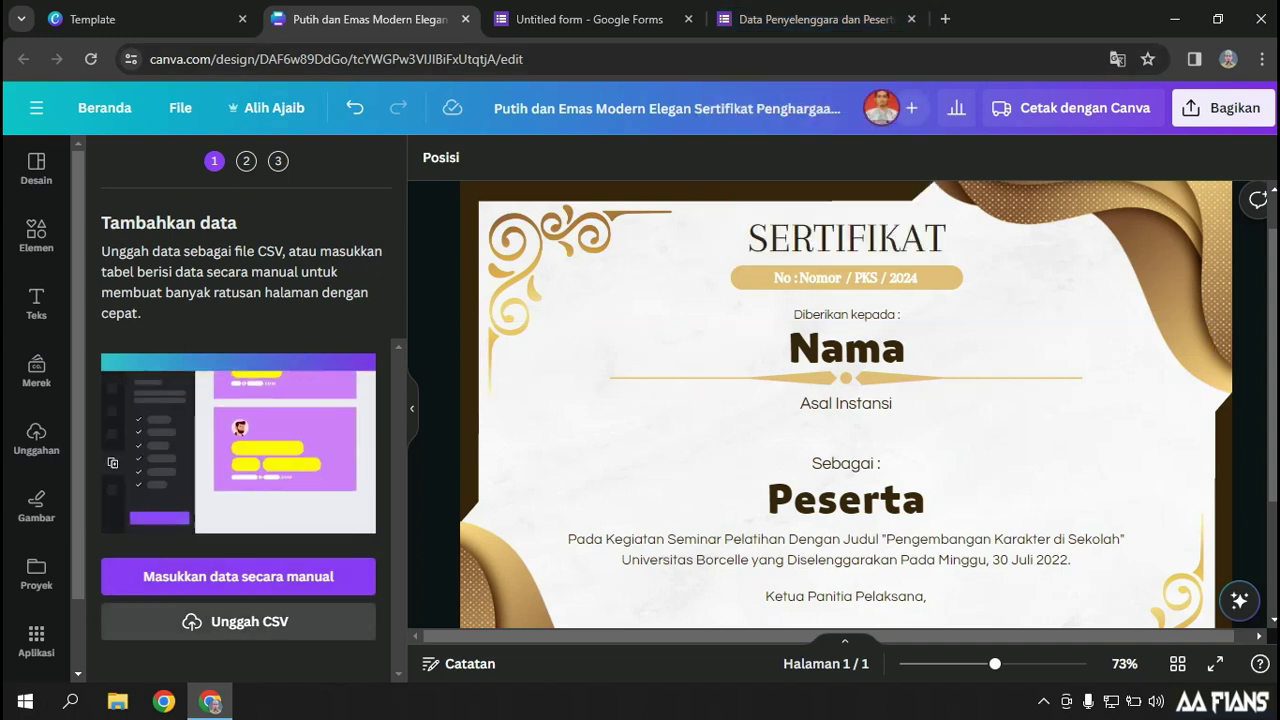
pyautogui.click(815, 19)
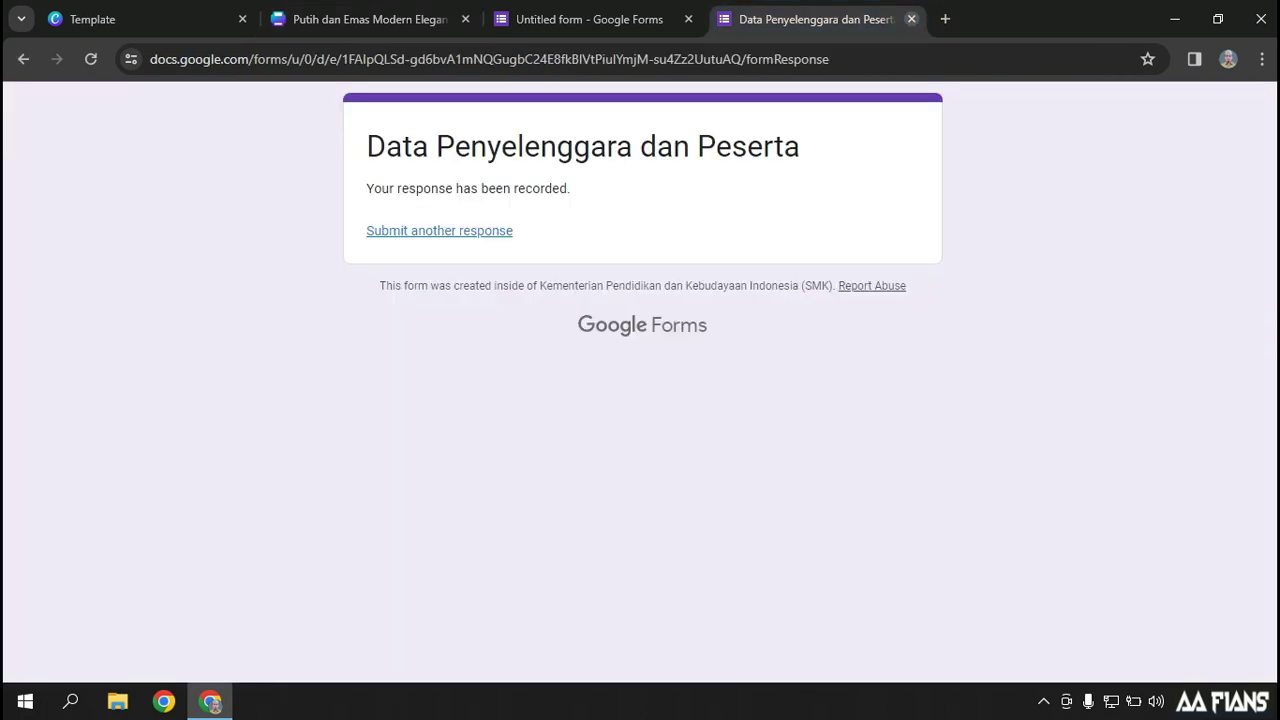
# Link the form's responses to a new spreadsheet named 'Data Penyelenggara dan Peserta'
pyautogui.click(911, 19)
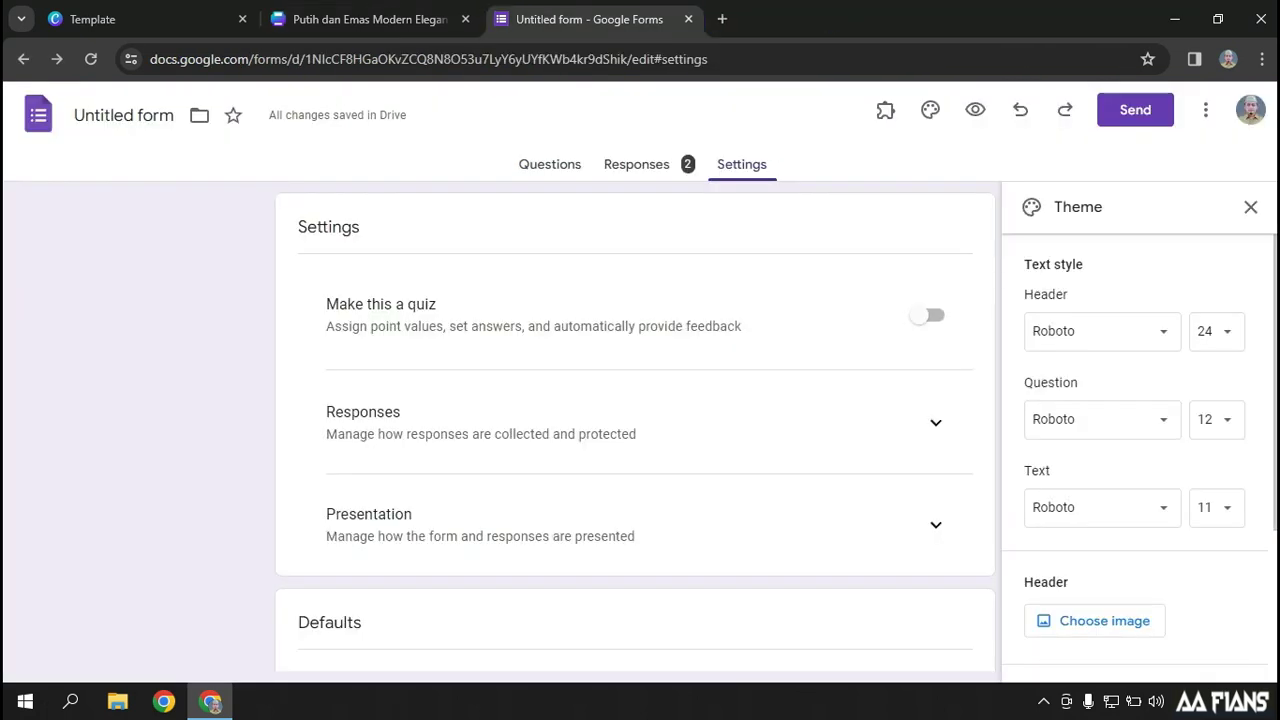
pyautogui.click(636, 164)
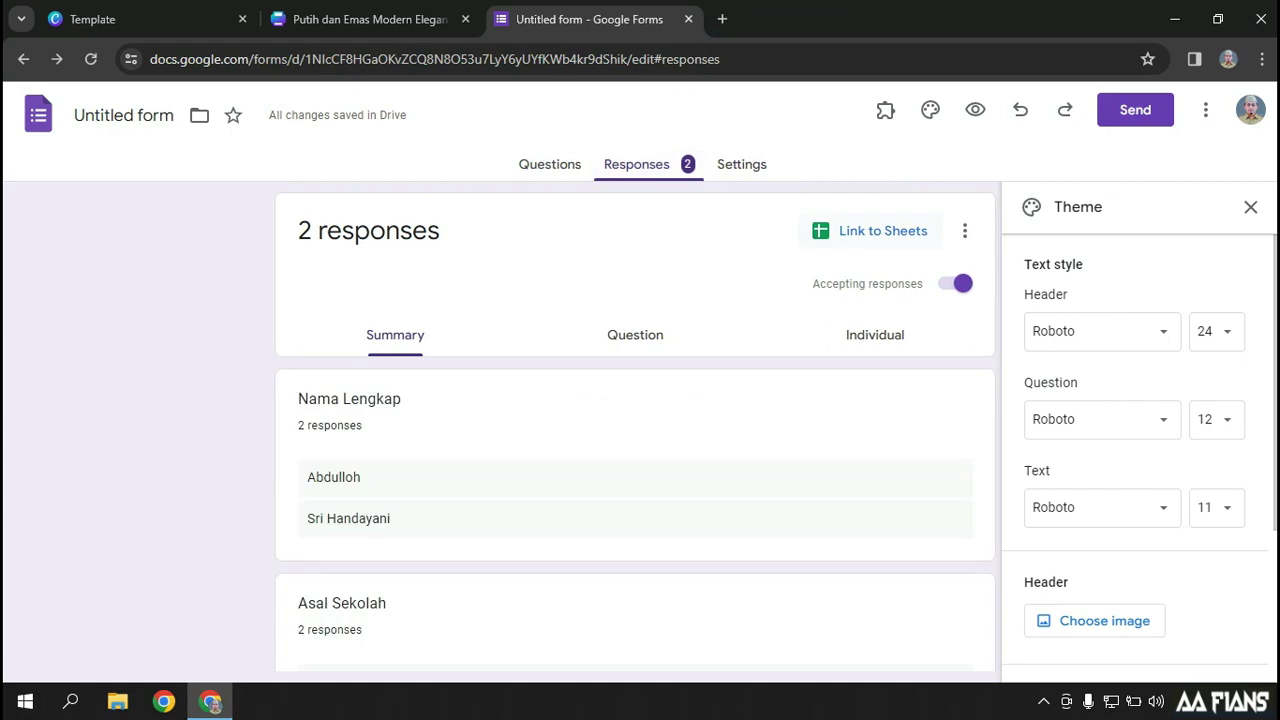
pyautogui.click(875, 231)
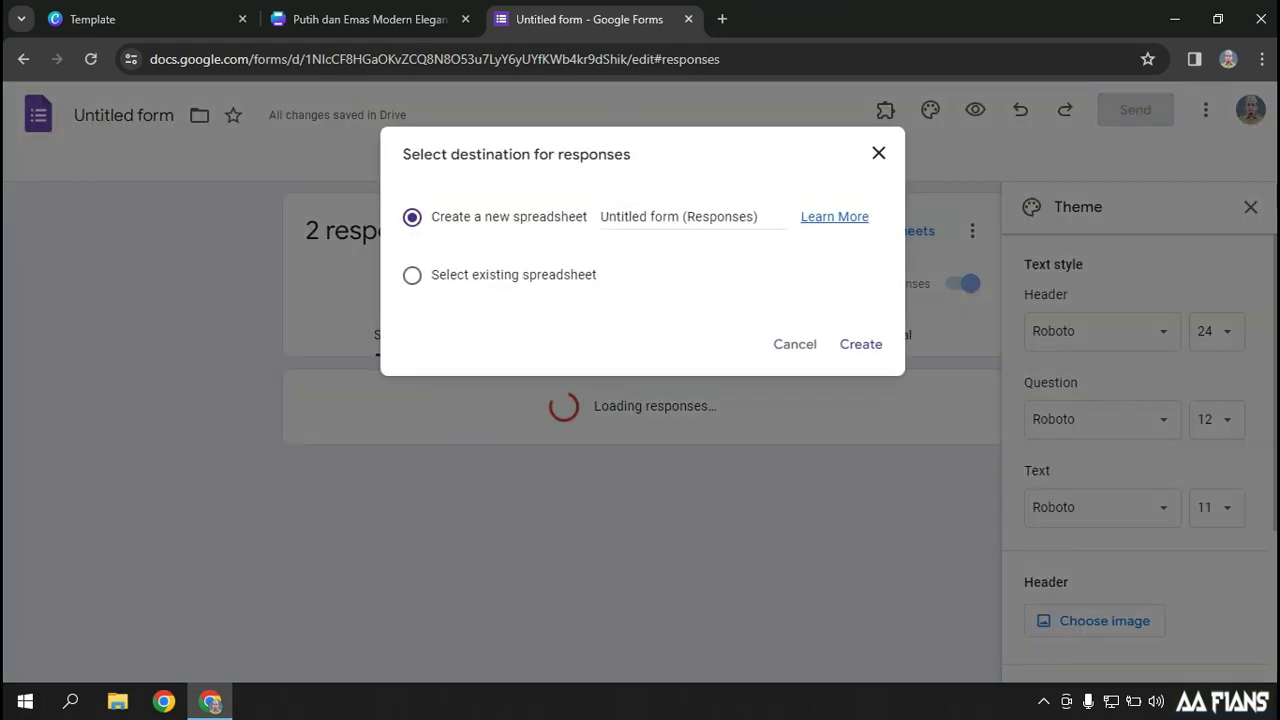
pyautogui.click(684, 216)
pyautogui.hotkey('ctrl', 'a')
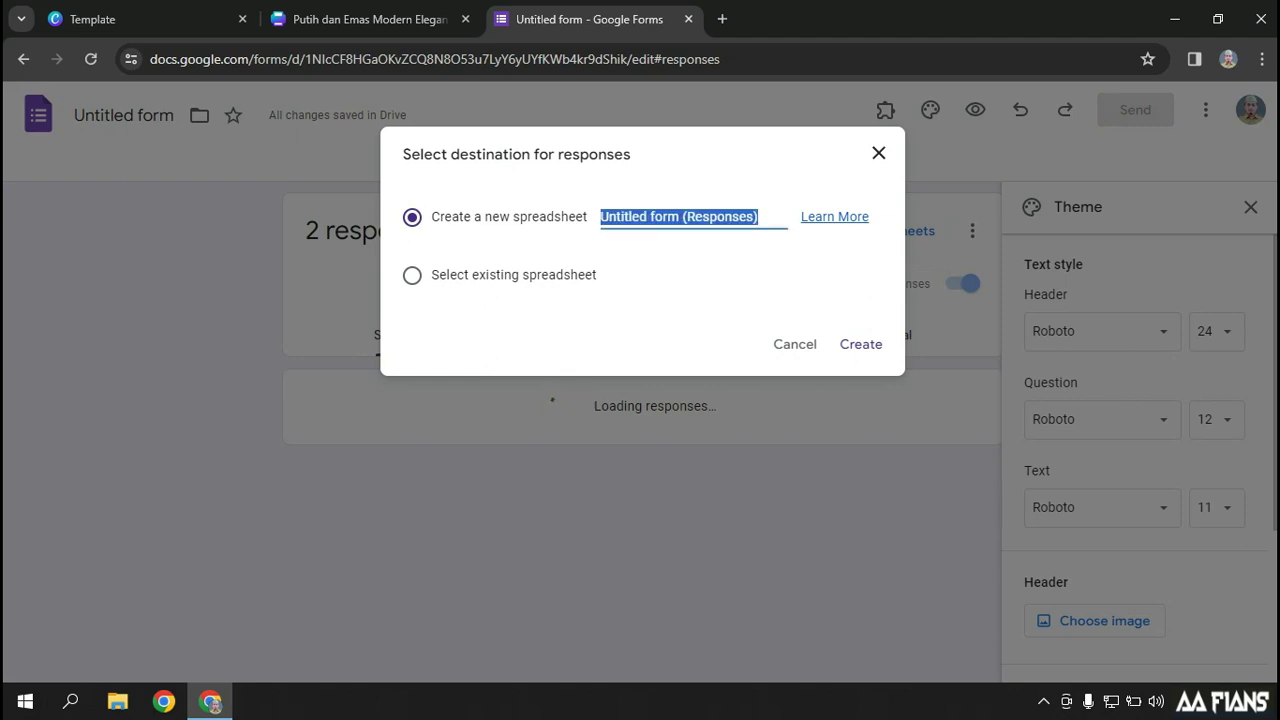
pyautogui.write('Data Penyelengg')
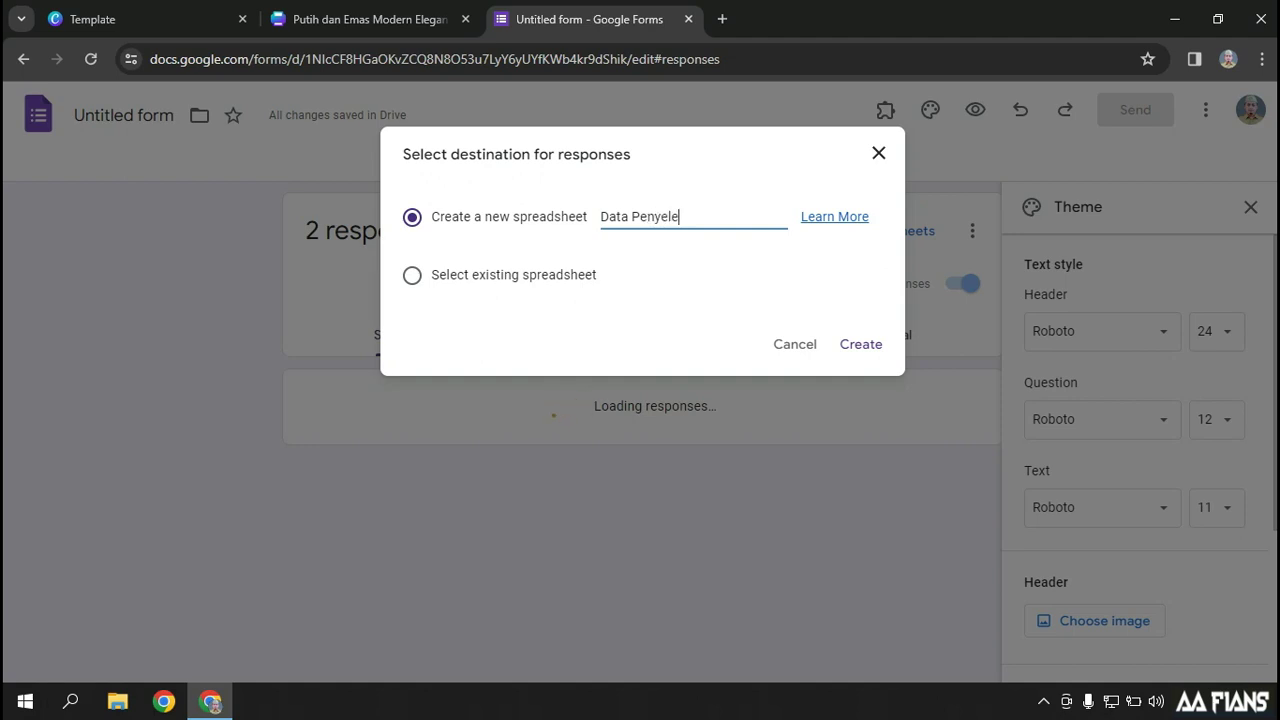
pyautogui.write('ara dan')
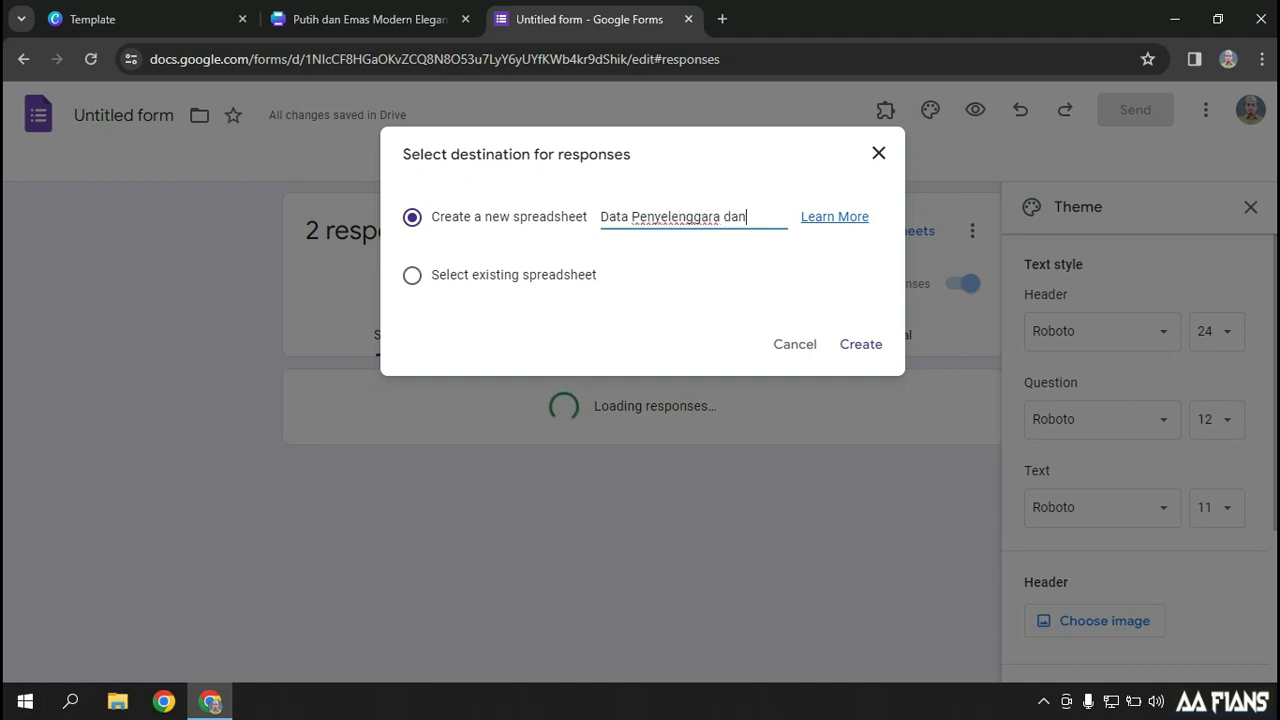
pyautogui.write(' Peserta')
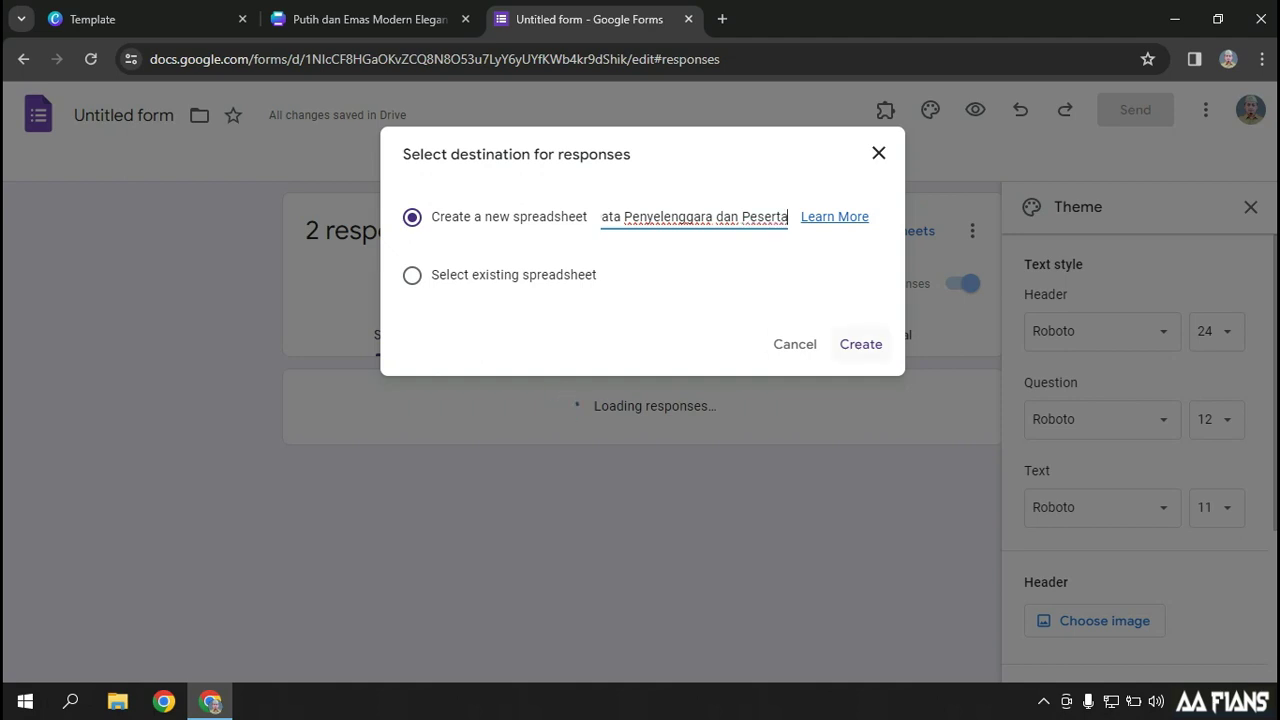
pyautogui.press('Return')
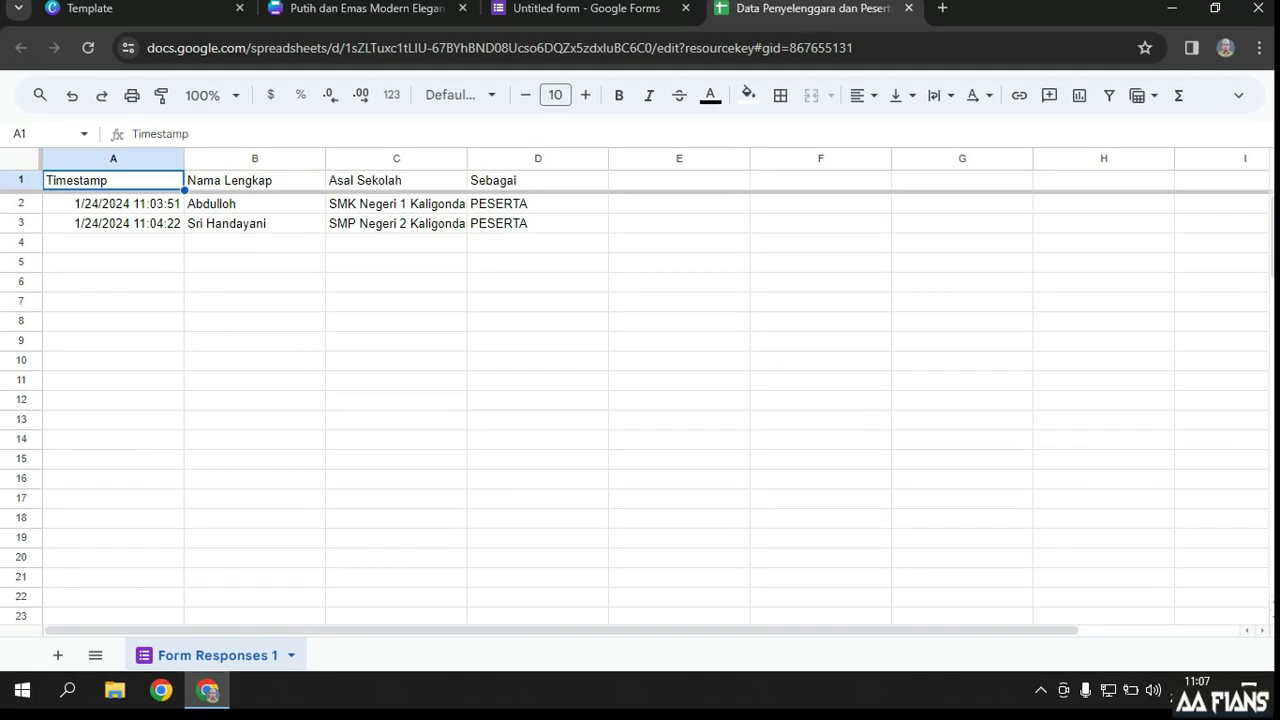
# Insert a Nomor column left of Nama Lengkap, with header Nomor and 1 in B2
pyautogui.hotkey('ctrl', '2')
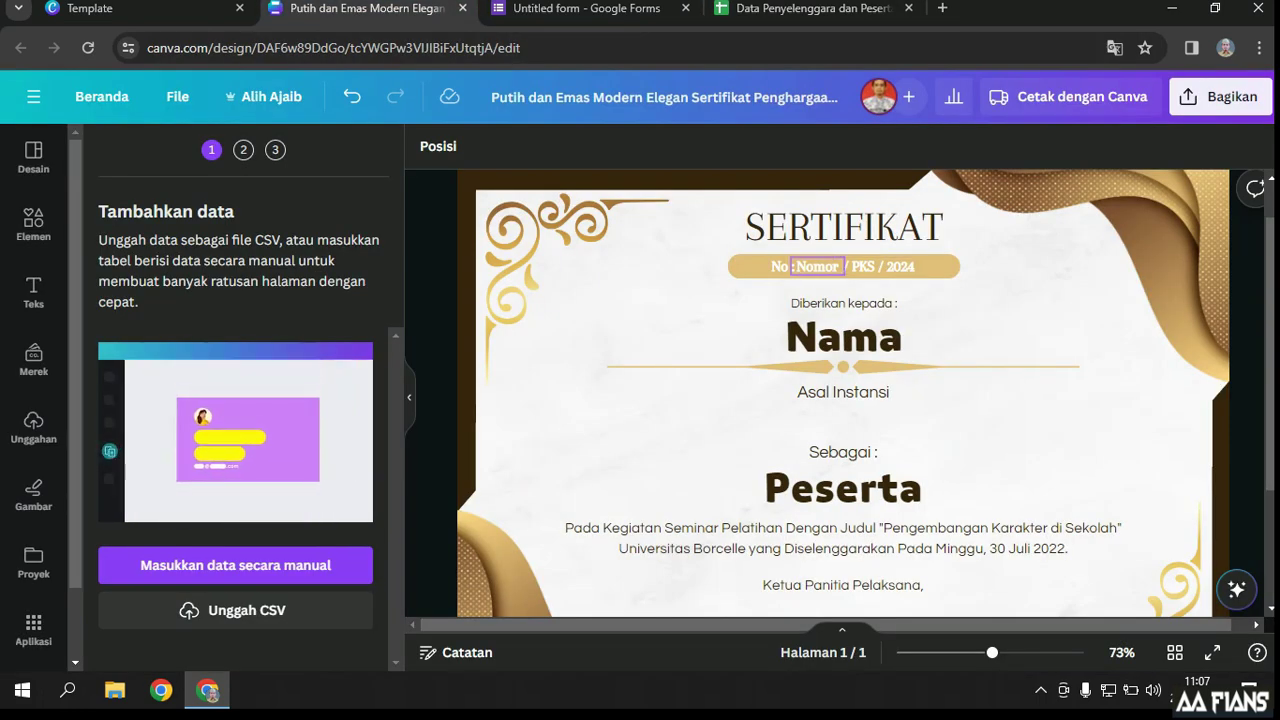
pyautogui.hotkey('ctrl', '4')
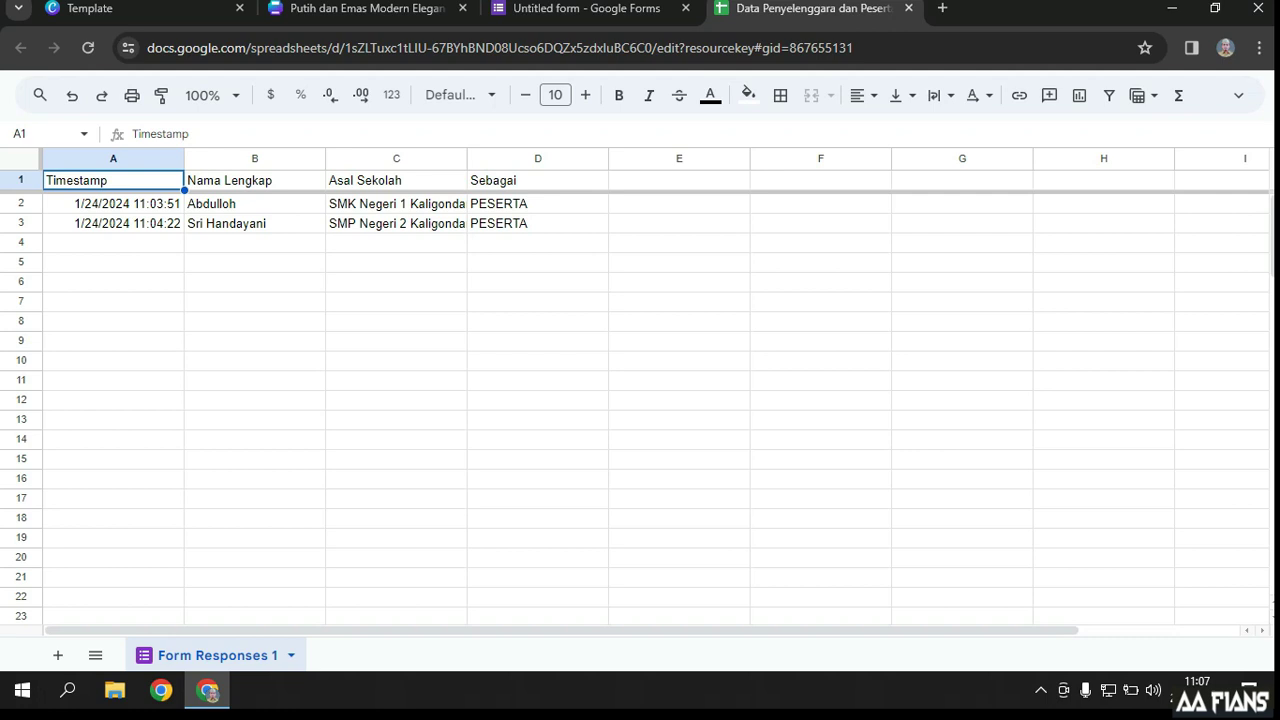
pyautogui.click(226, 158)
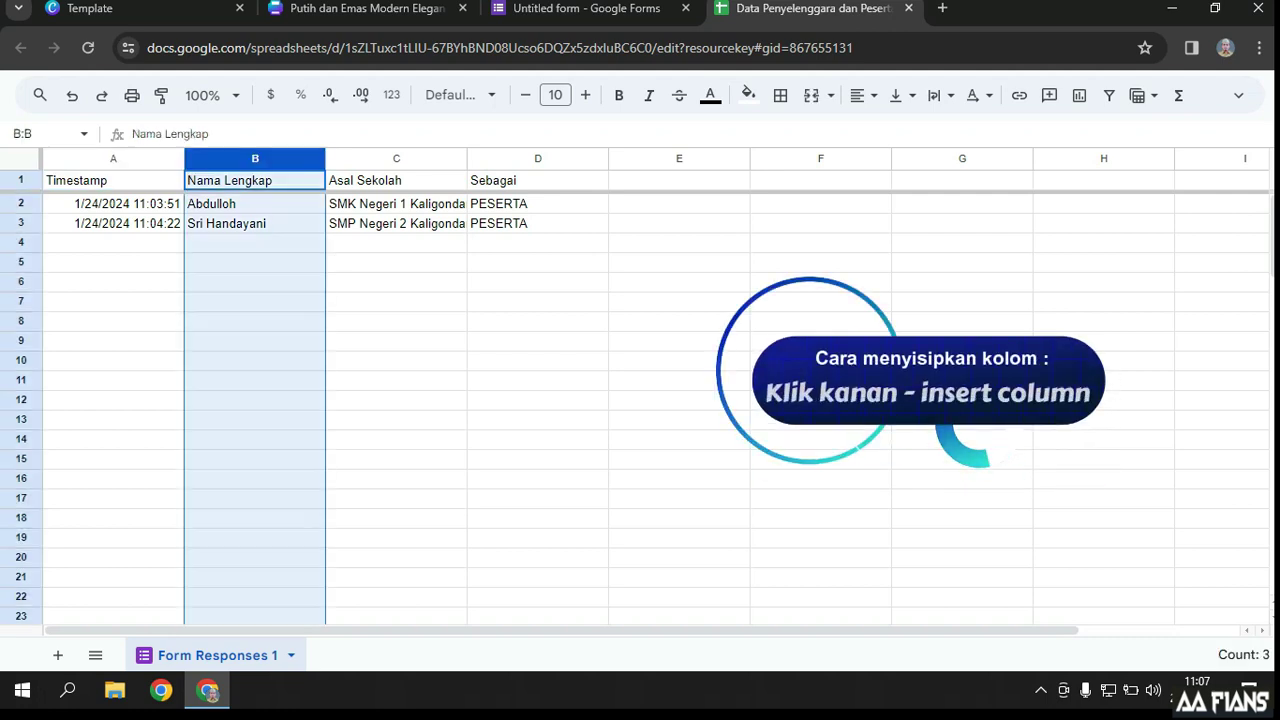
pyautogui.rightClick(226, 150)
pyautogui.click(320, 301)
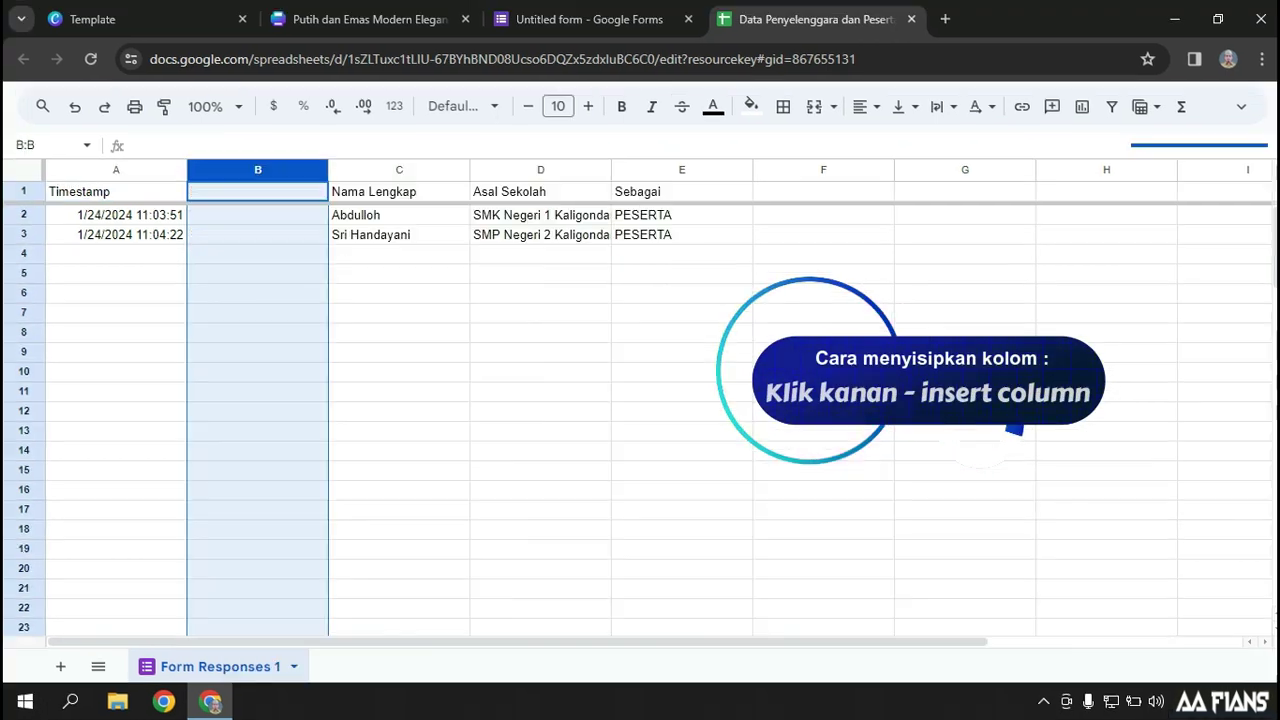
pyautogui.click(254, 180)
pyautogui.write('Nomor')
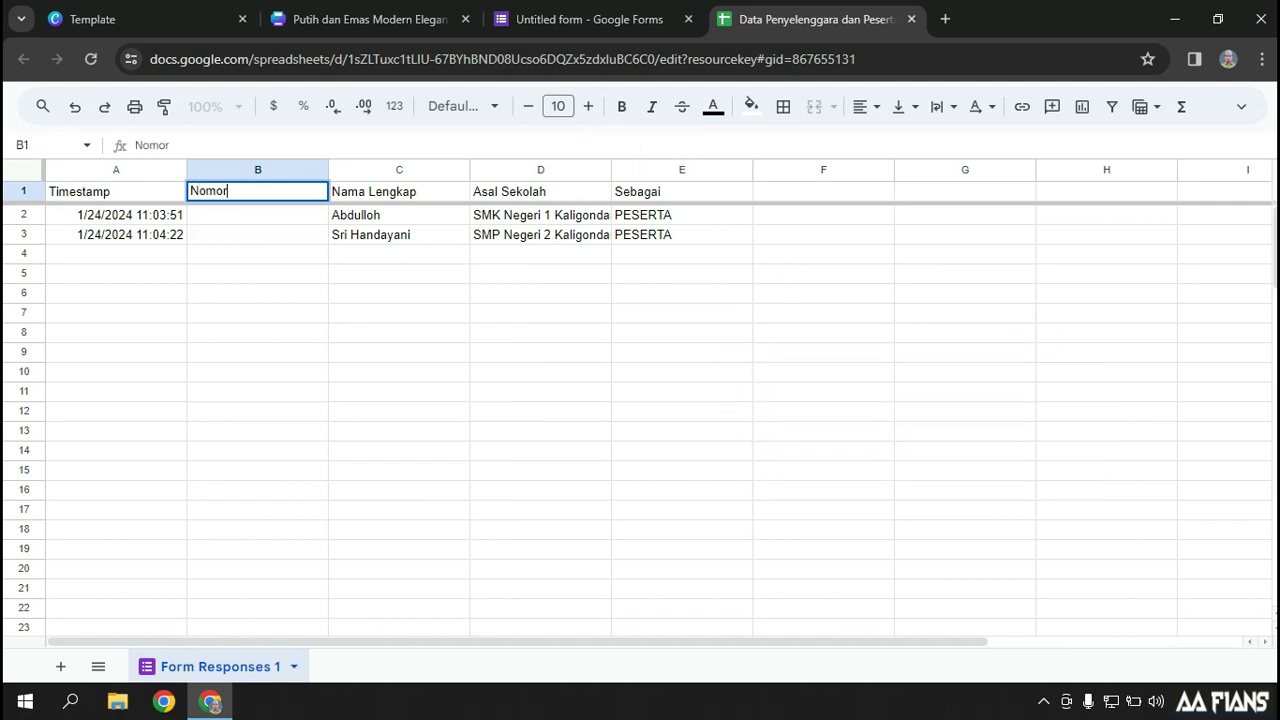
pyautogui.press('Return')
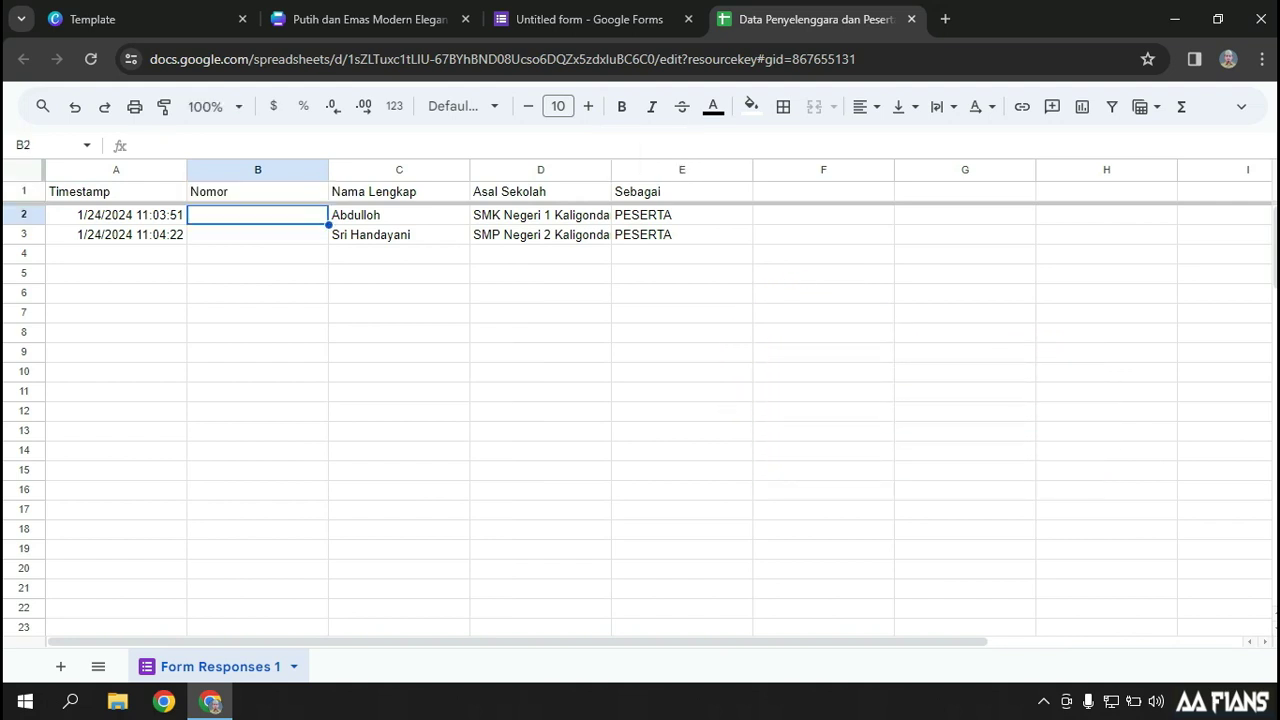
pyautogui.write('1')
pyautogui.press('Return')
pyautogui.press('Up')
# Copy the form's shortened share link from the Send dialog
pyautogui.click(589, 19)
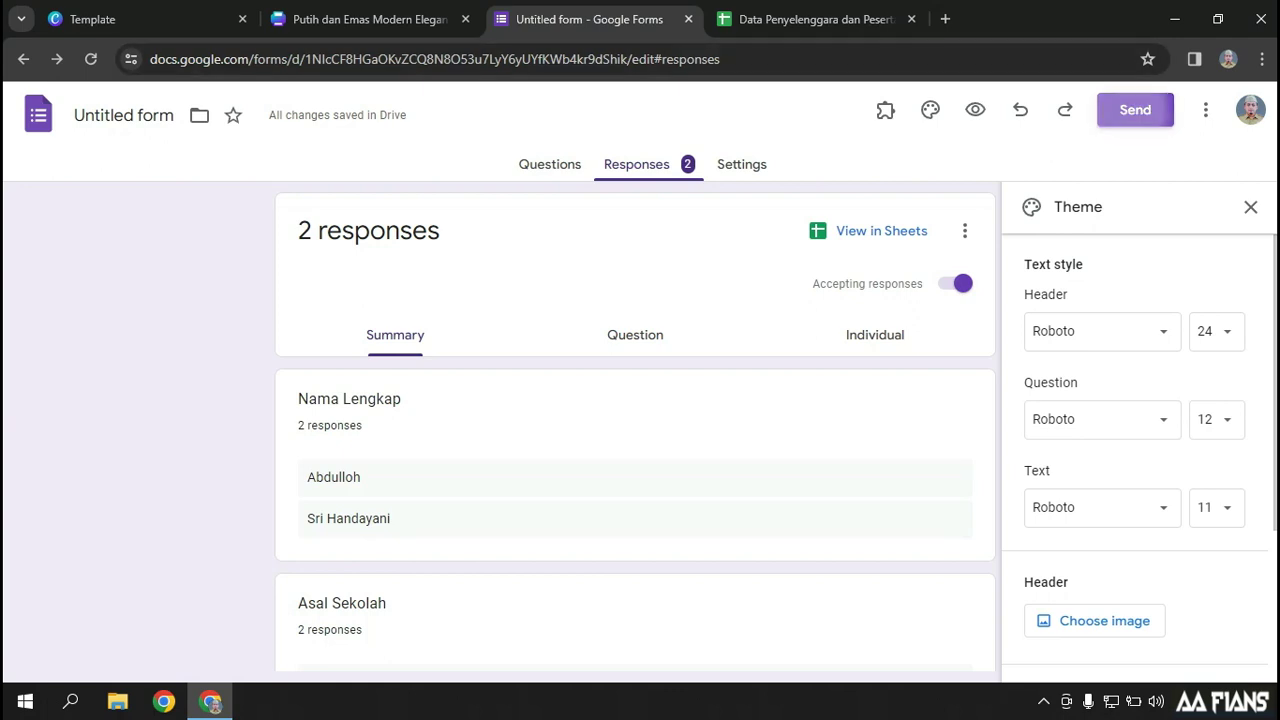
pyautogui.click(1135, 109)
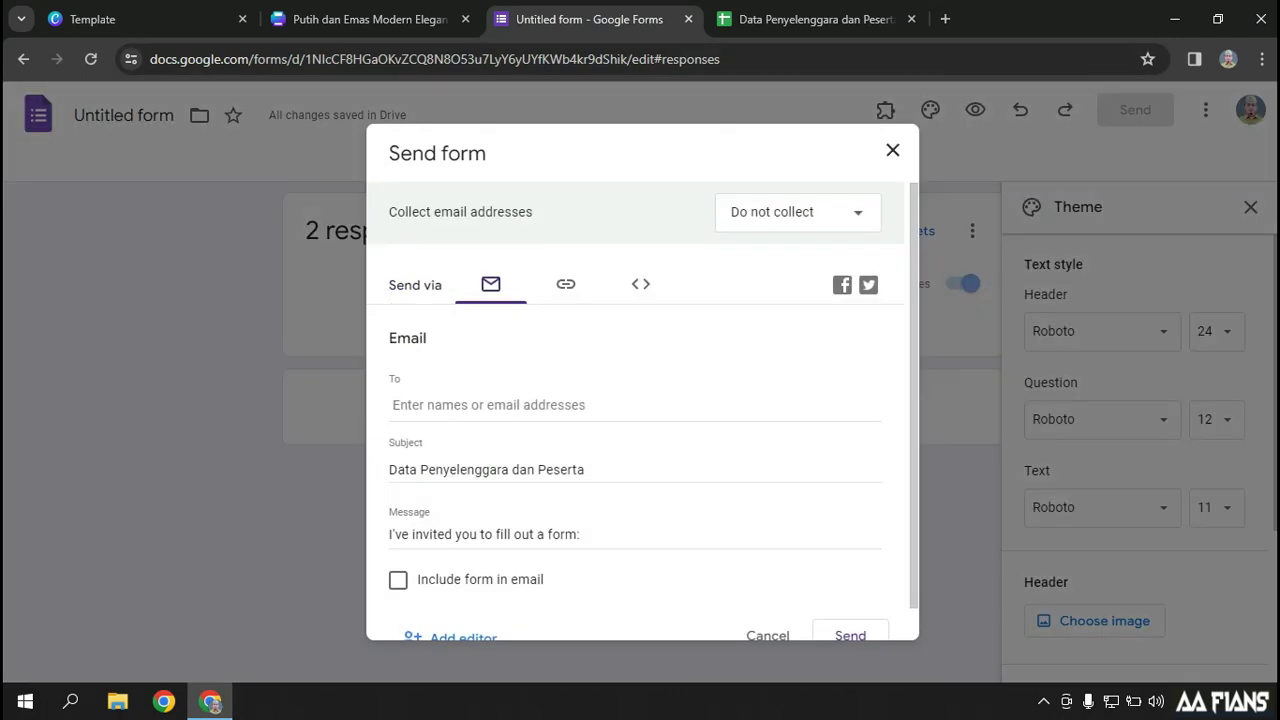
pyautogui.scroll(-1, 640, 400)
pyautogui.click(563, 249)
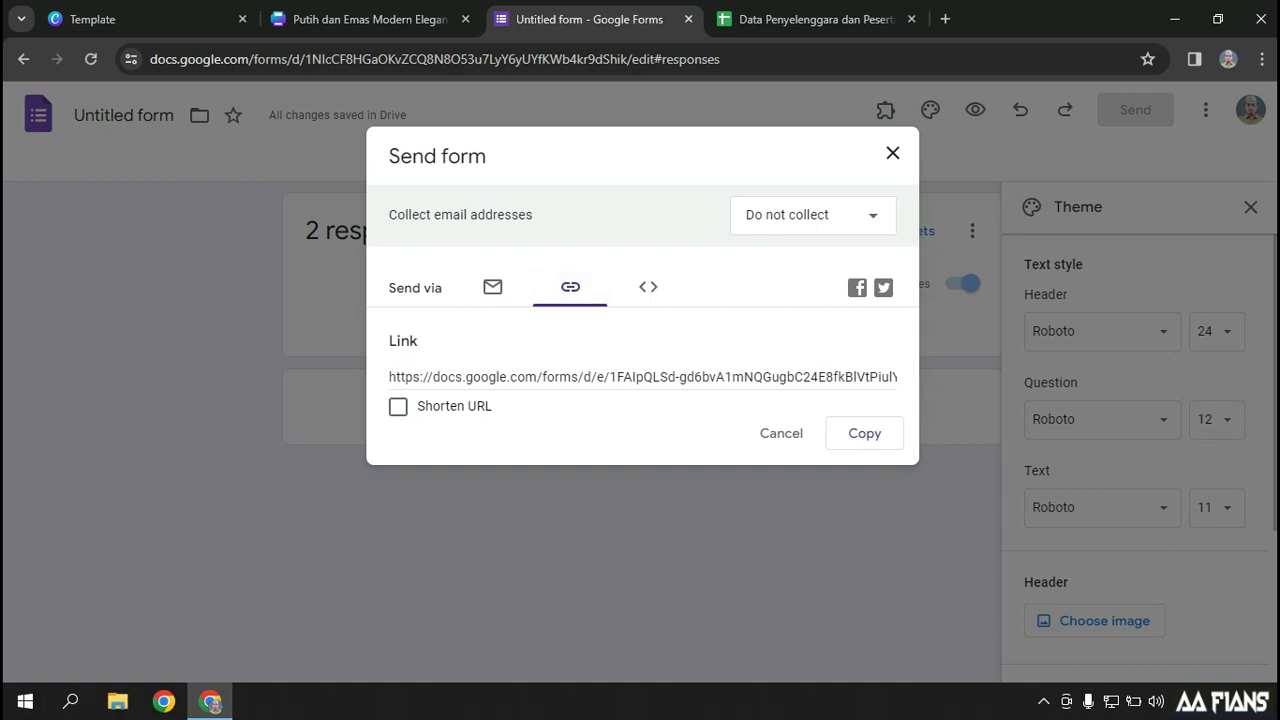
pyautogui.click(398, 406)
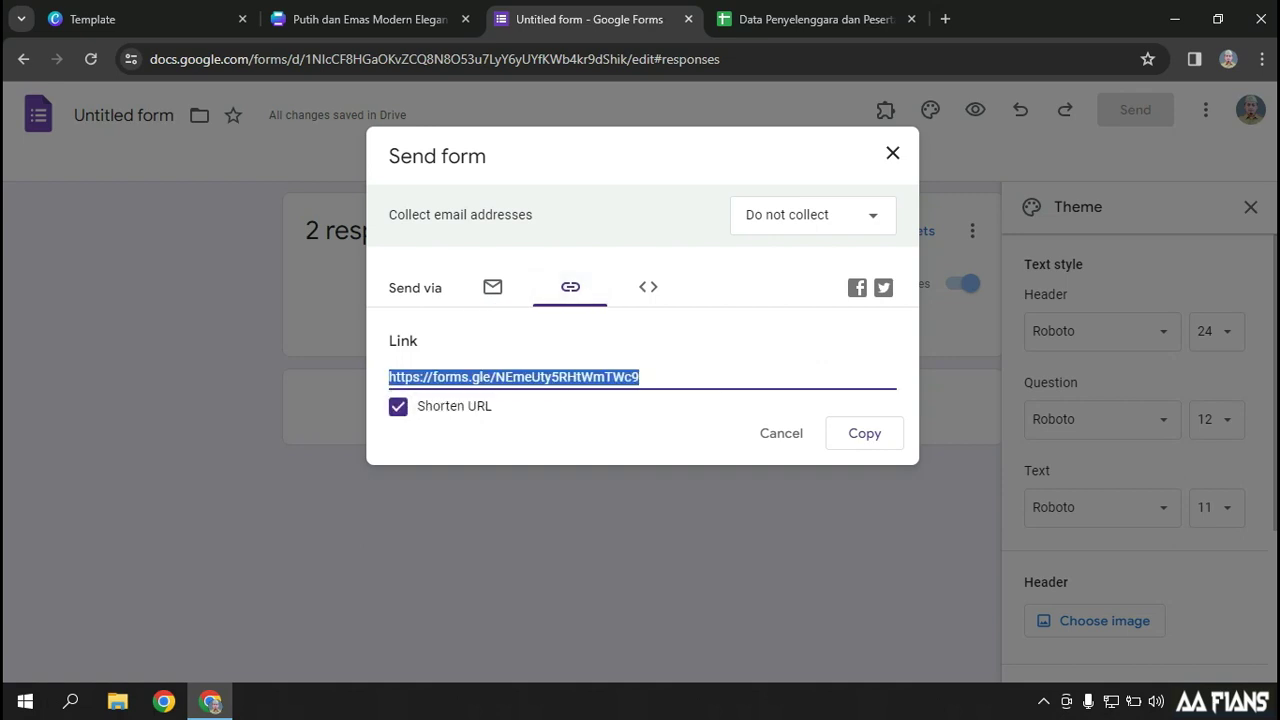
pyautogui.hotkey('ctrl', 'c')
# Open the link in a new tab and submit a PENYELENGGARA response from SMP Negeri 2 Kaligondang
pyautogui.click(945, 19)
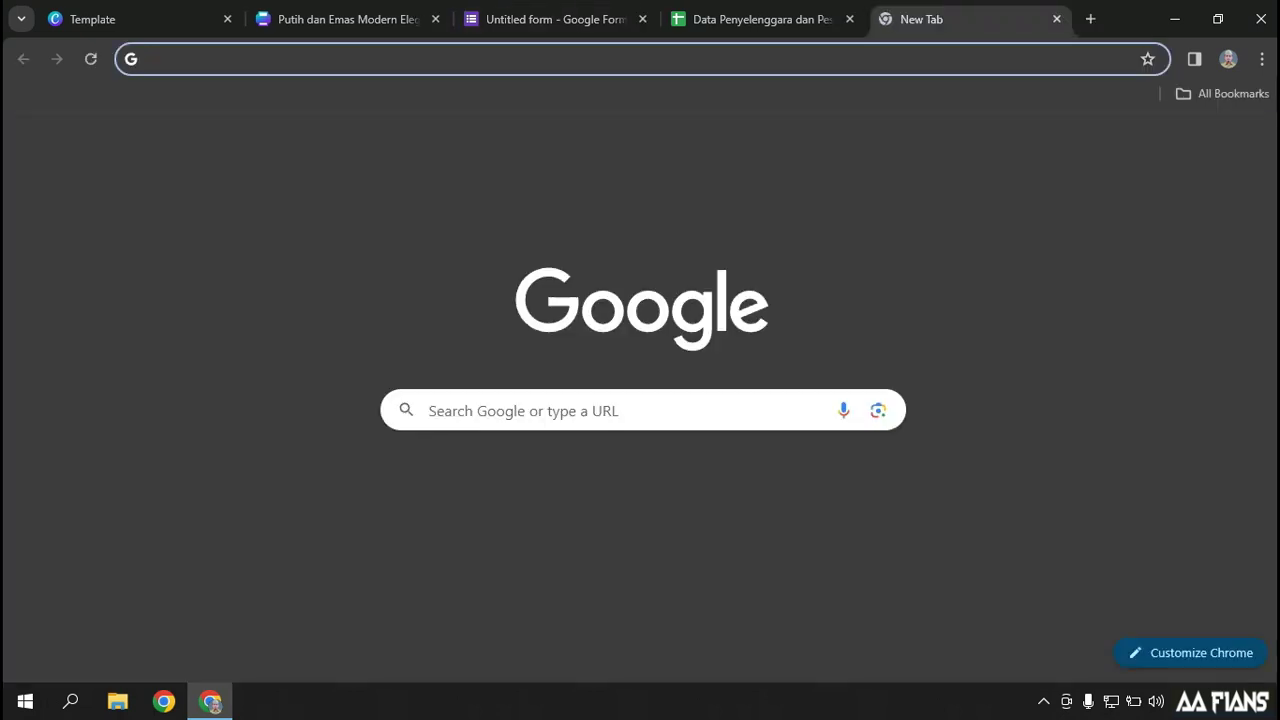
pyautogui.hotkey('ctrl', 'v')
pyautogui.press('Return')
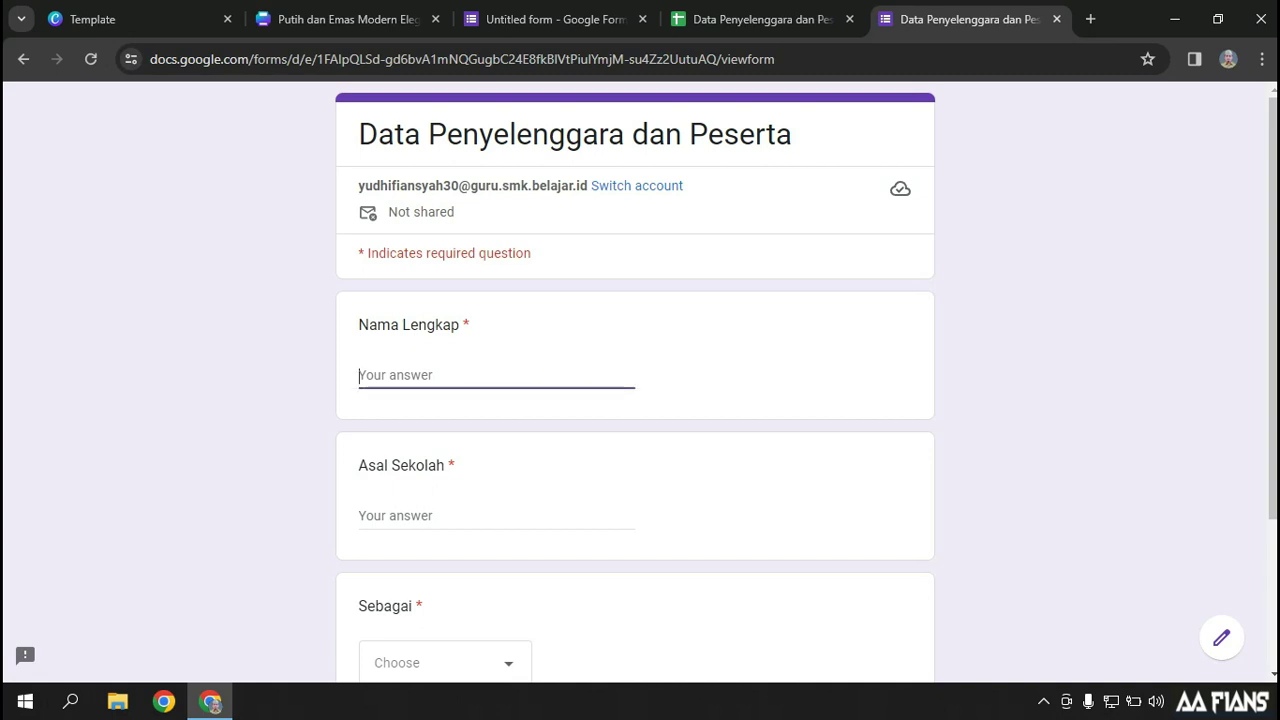
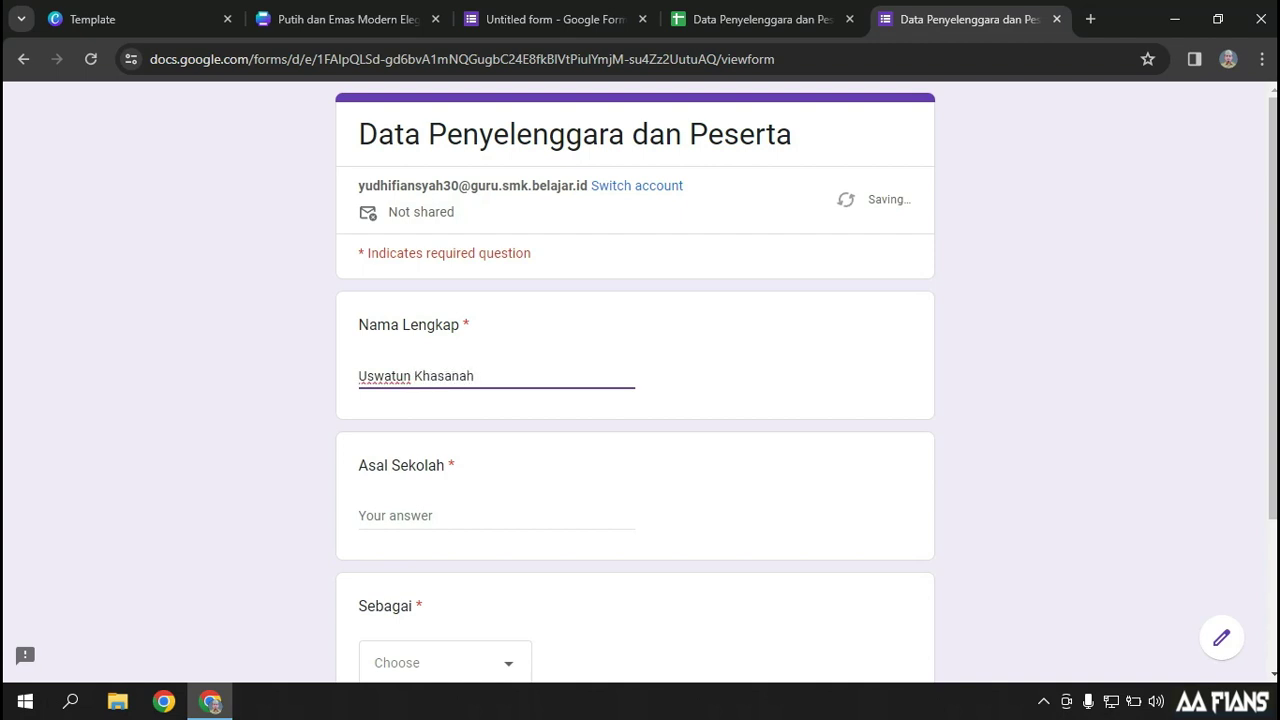
pyautogui.click(360, 515)
pyautogui.write('SMP Negeri 2 Kaligondang')
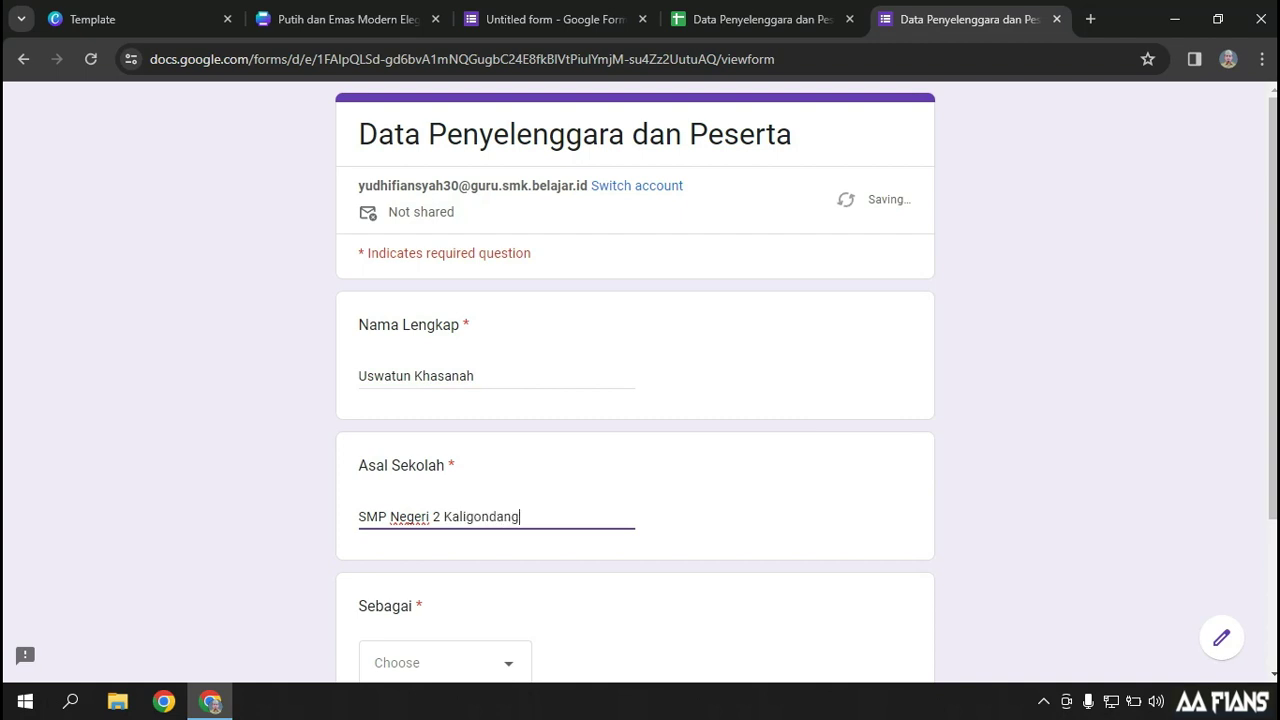
pyautogui.scroll(-2, 635, 400)
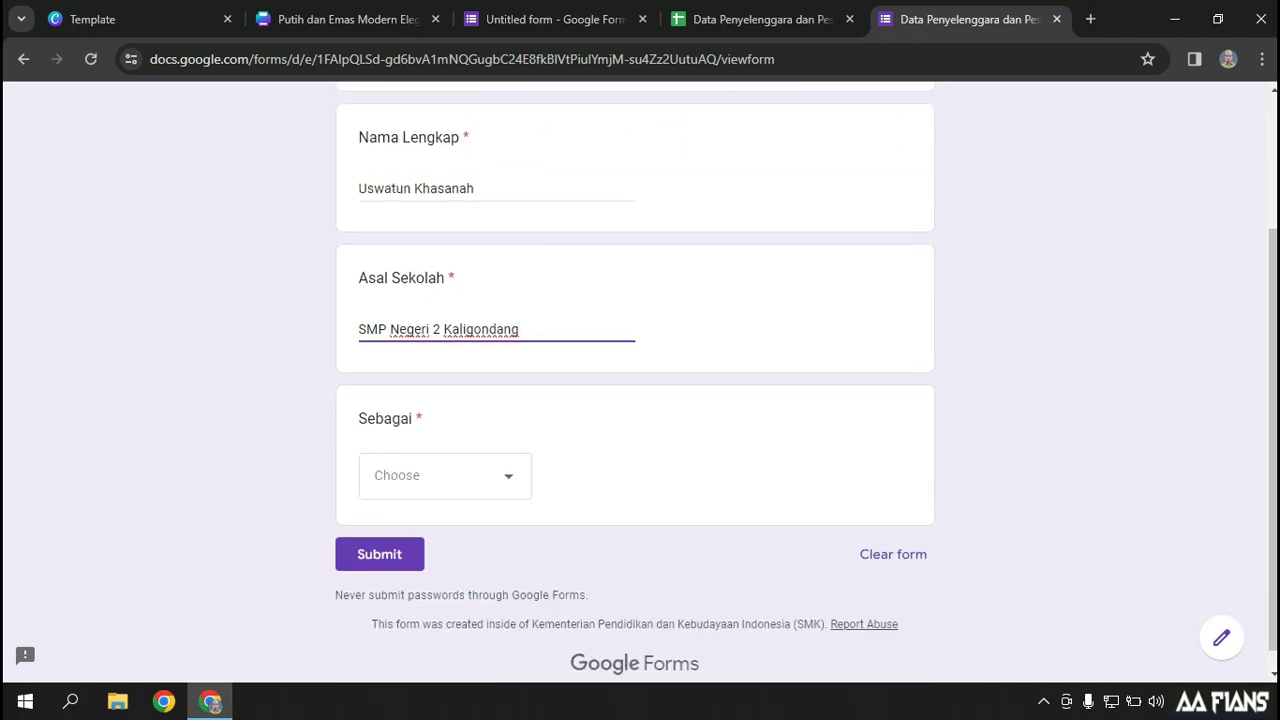
pyautogui.click(445, 474)
pyautogui.click(430, 536)
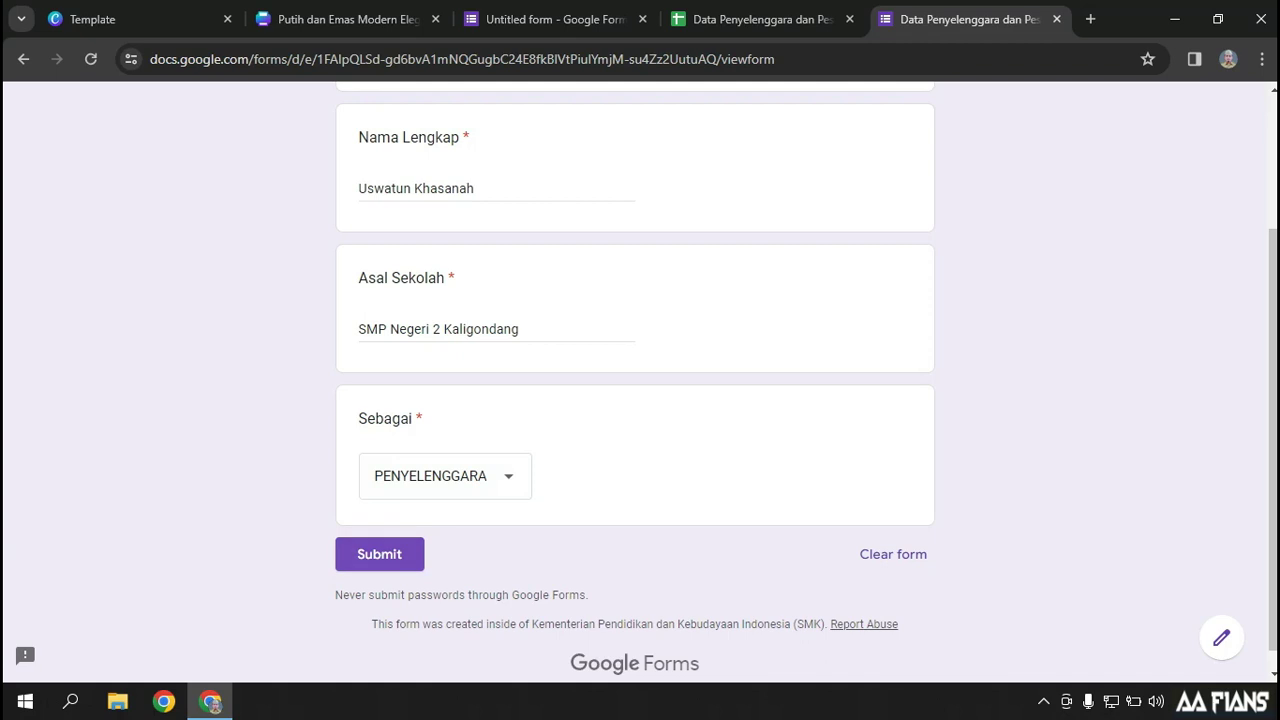
pyautogui.click(379, 554)
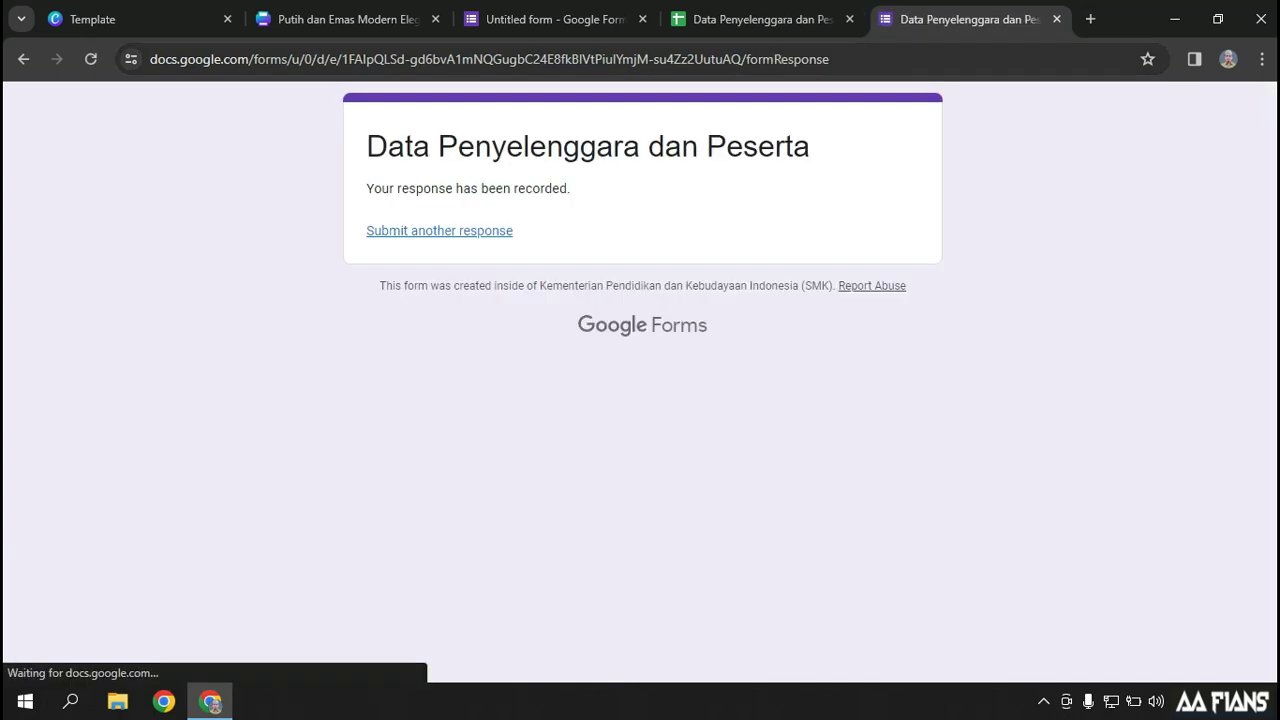
pyautogui.hotkey('ctrl', 'shift', 'Tab')
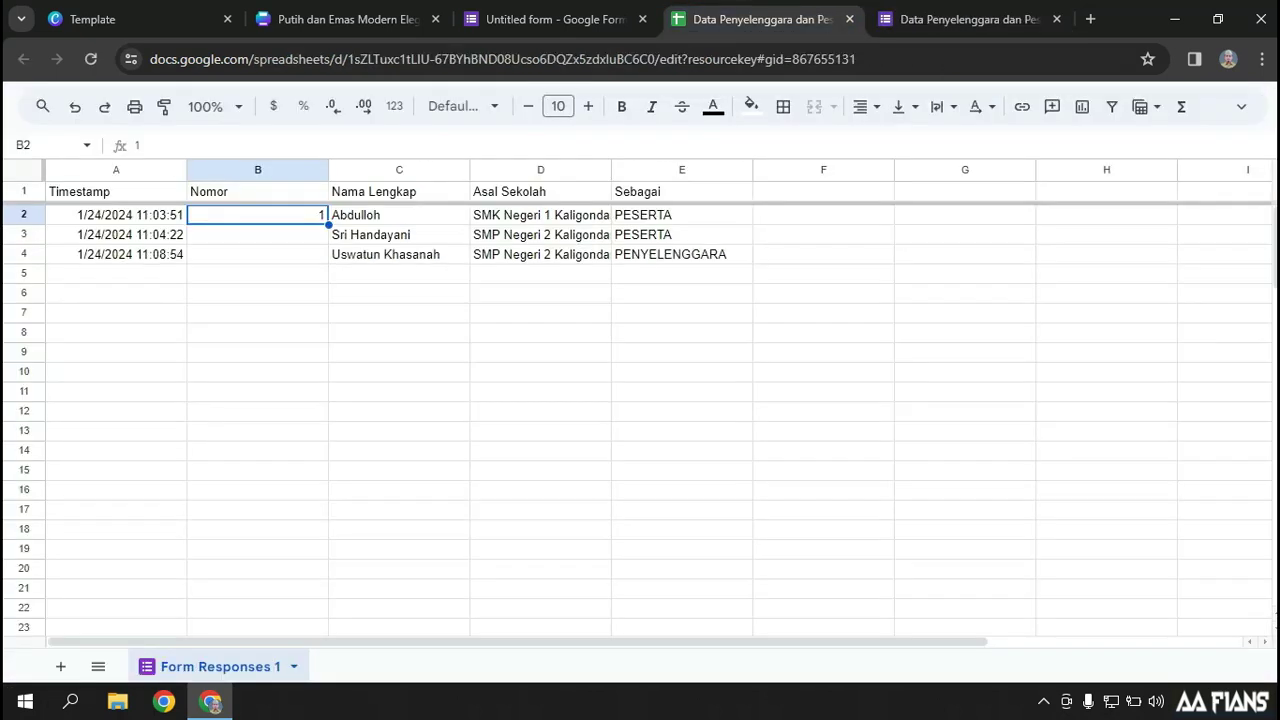
# Enter '001 in B2 and fill down so the Nomor column reads 001, 002, 003
pyautogui.click(90, 59)
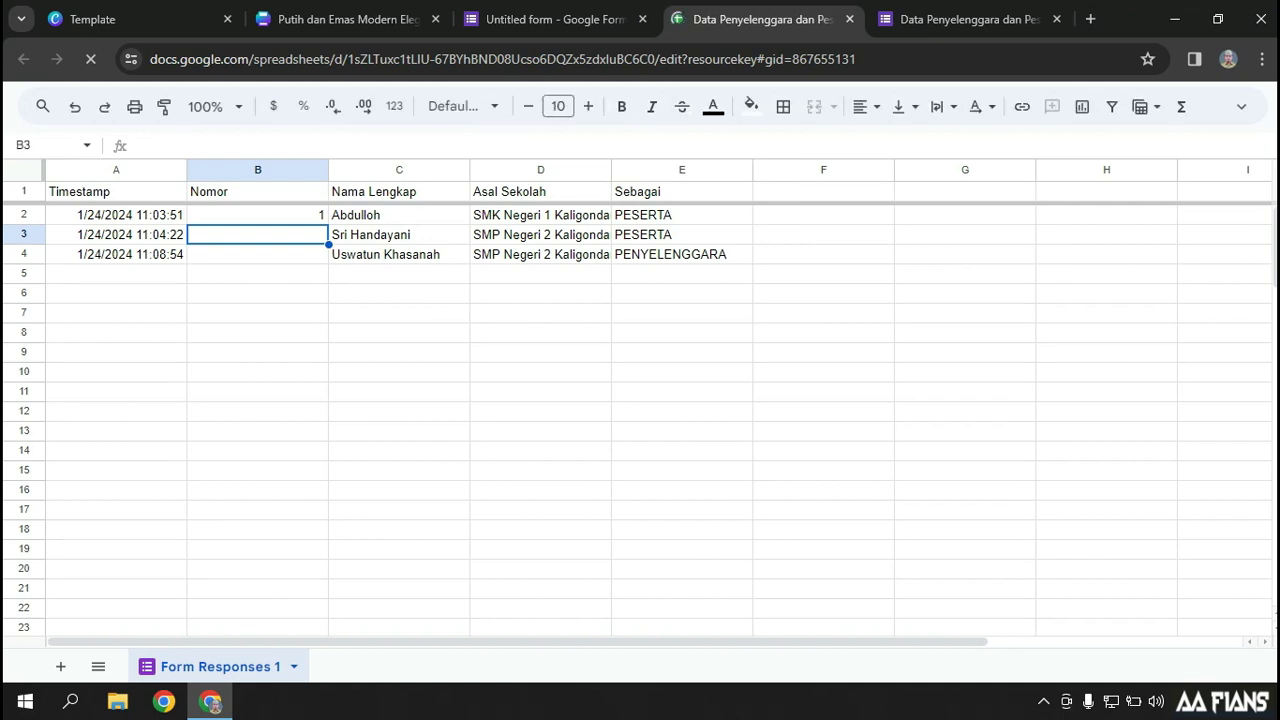
pyautogui.write('1')
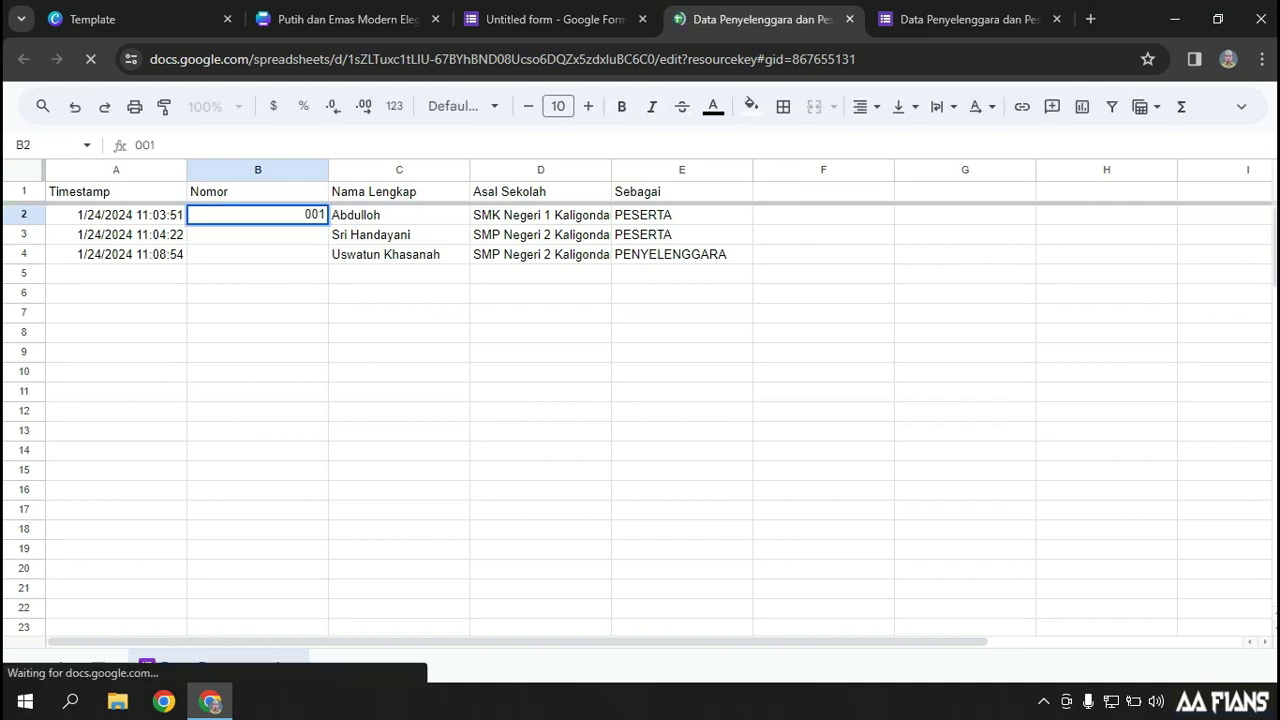
pyautogui.press('Return')
pyautogui.press('Up')
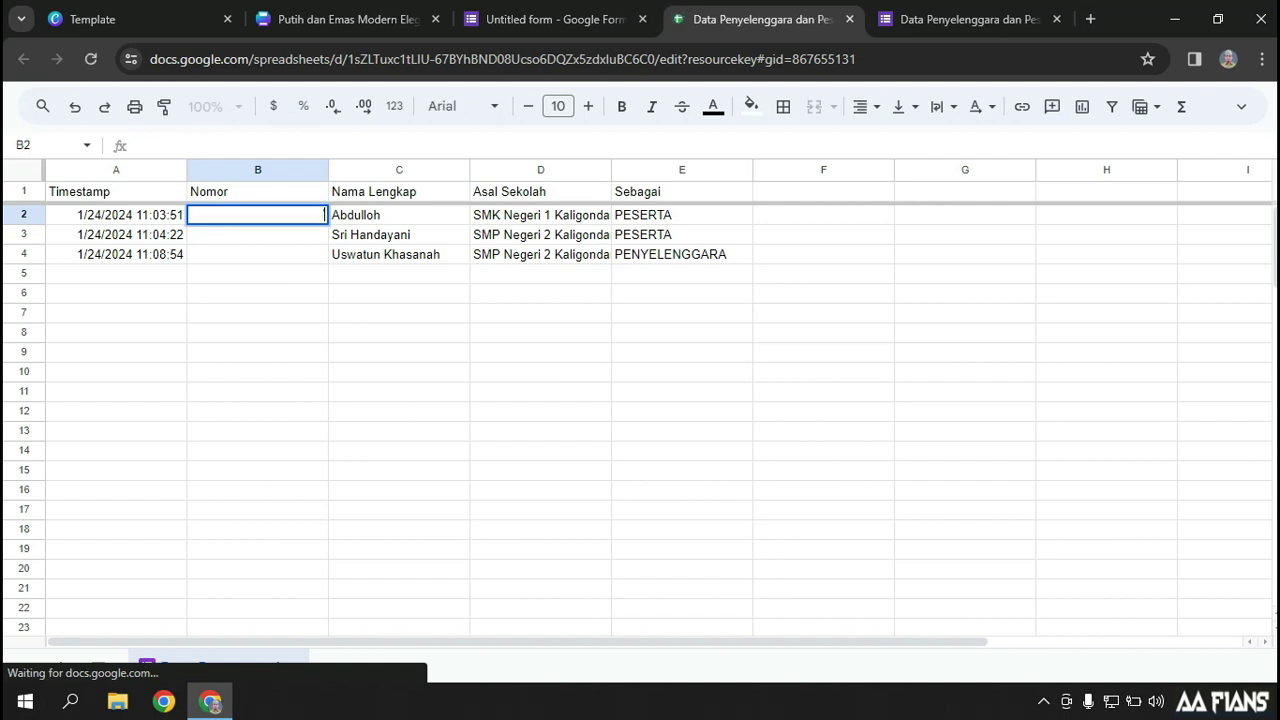
pyautogui.write("'001")
pyautogui.press('Return')
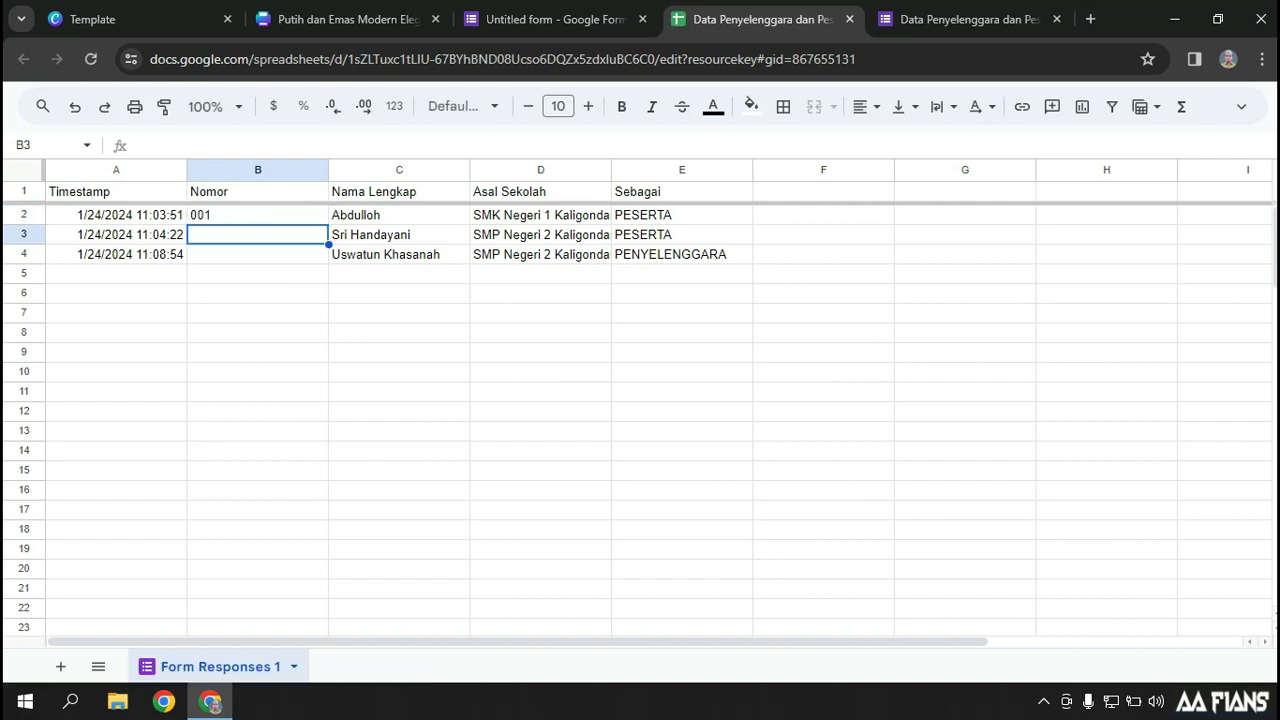
pyautogui.press('Up')
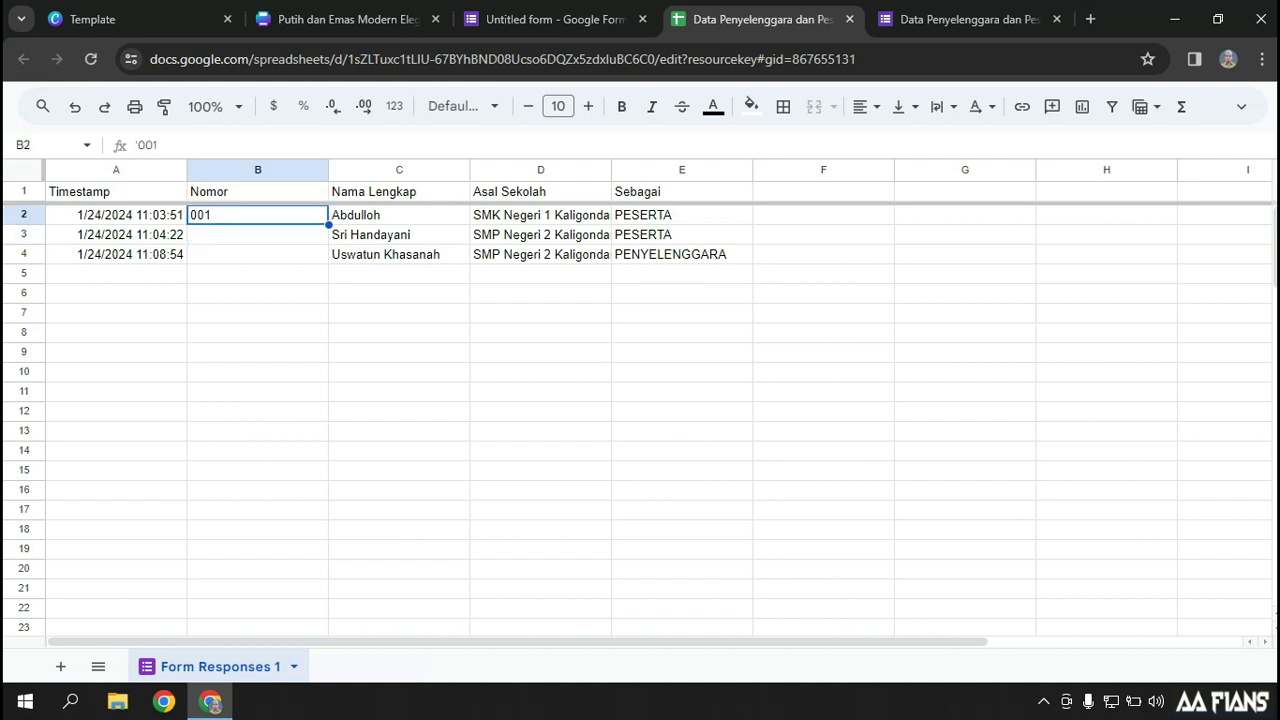
pyautogui.moveTo(329, 225); pyautogui.dragTo(326, 257)
pyautogui.click(258, 293)
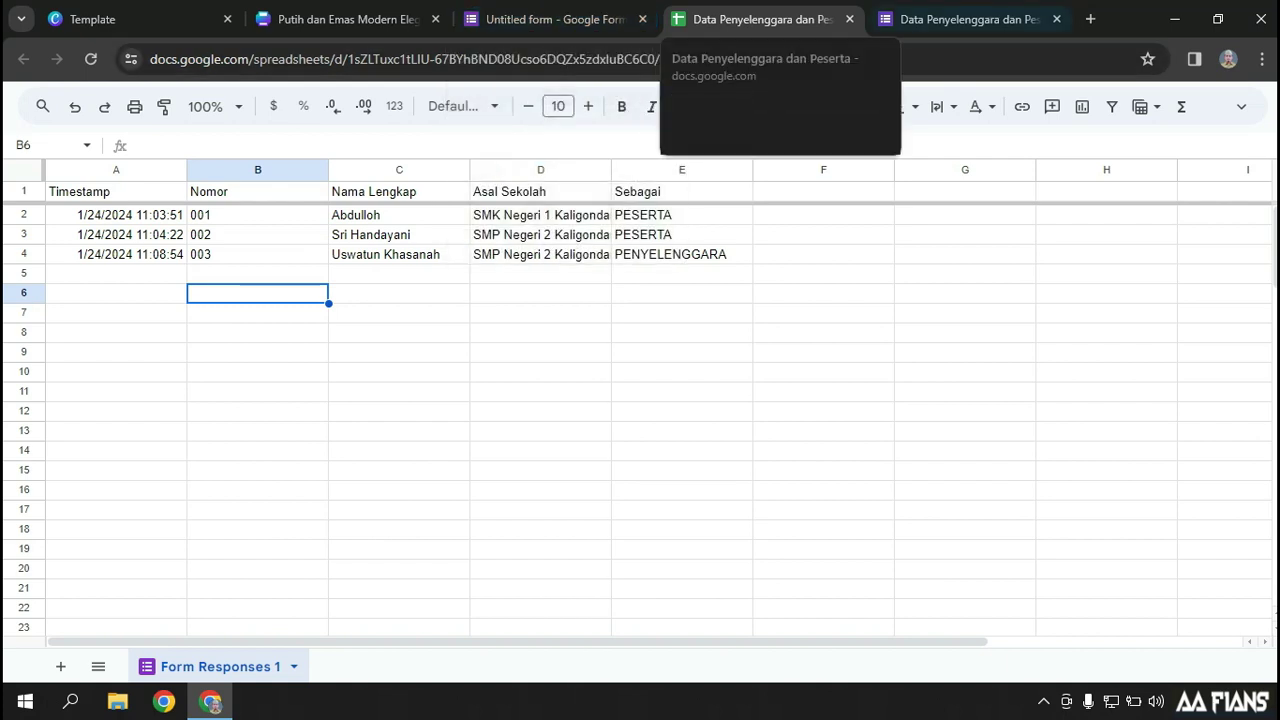
# Open Google Drive in a new tab and locate the Data Penyelenggara dan Peserta spreadsheet
pyautogui.click(1090, 19)
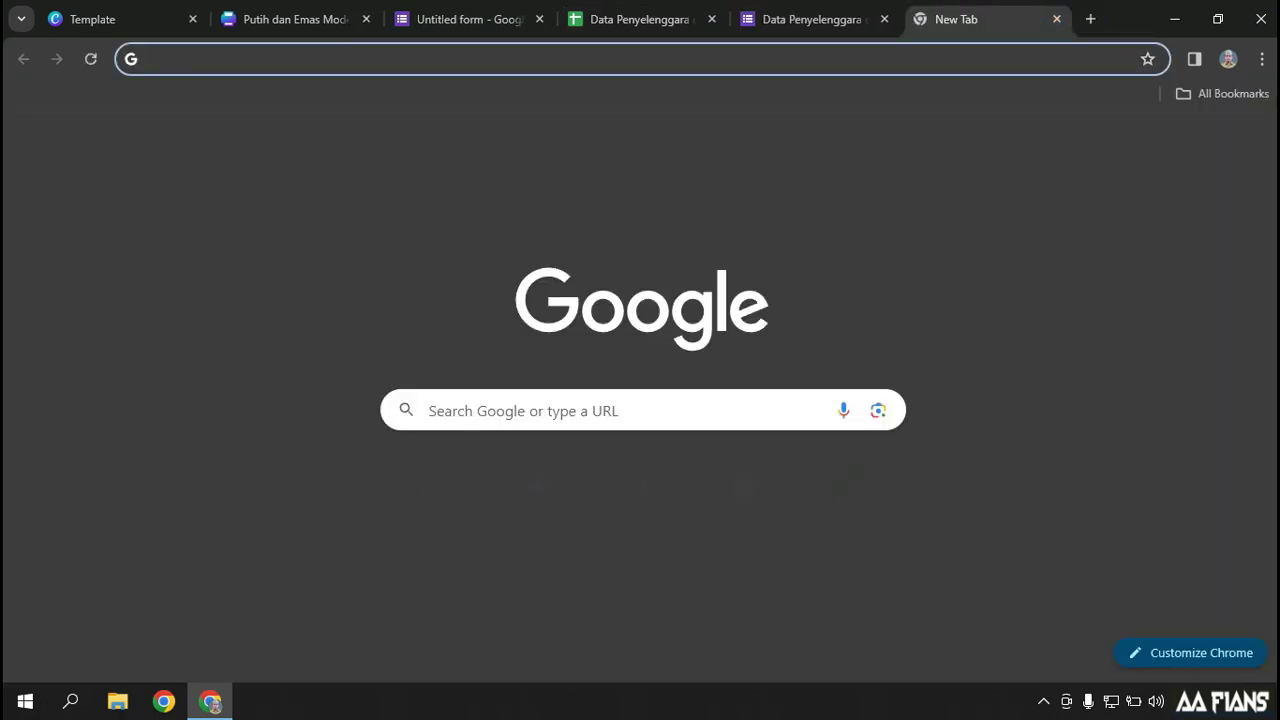
pyautogui.write('drive')
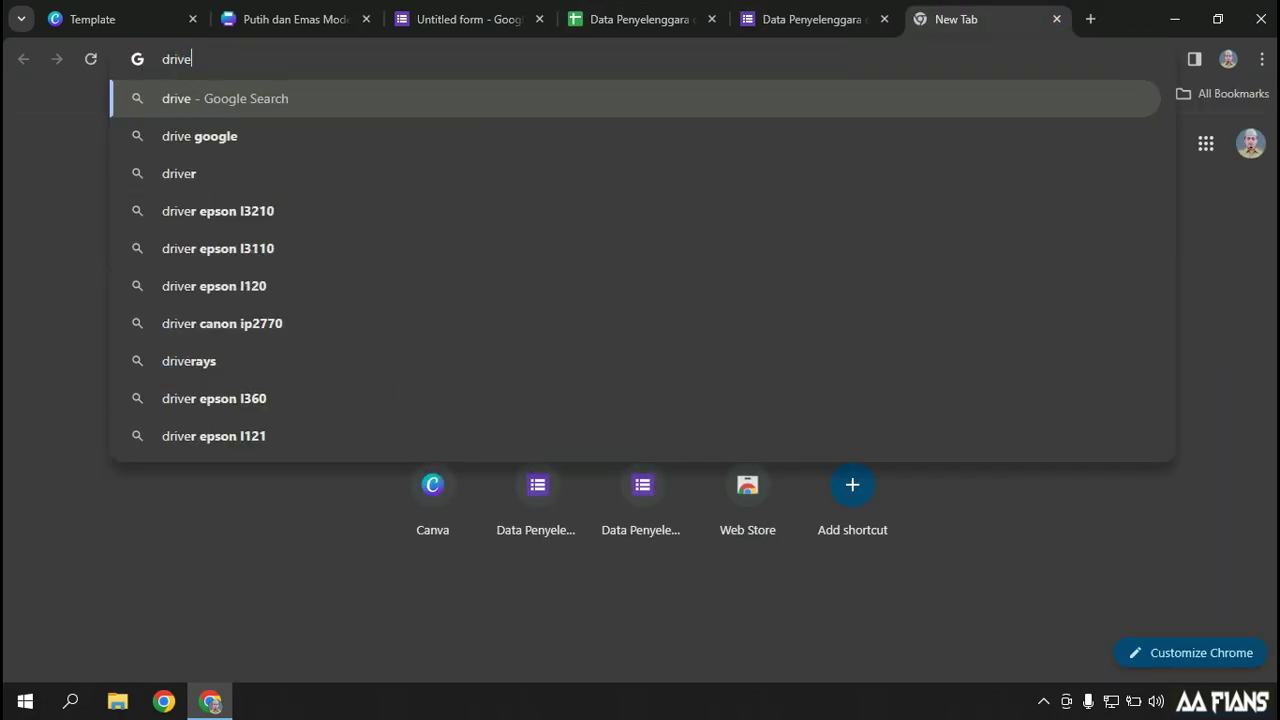
pyautogui.press('Return')
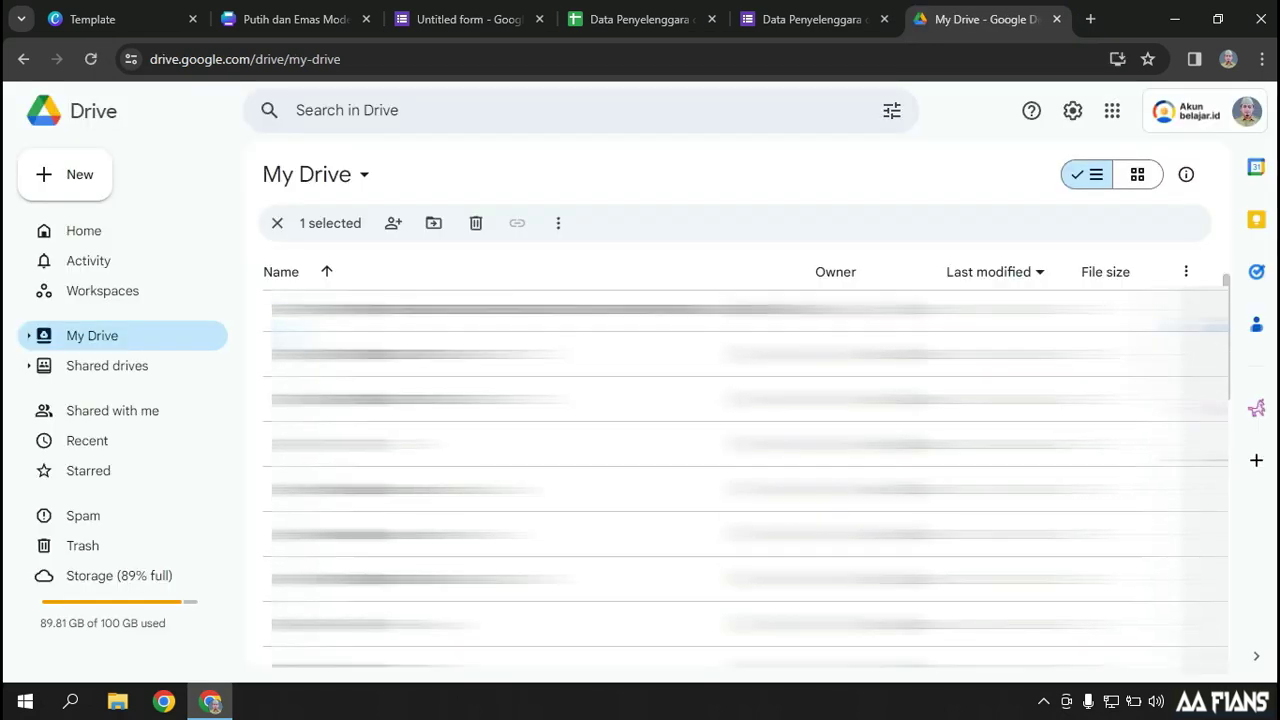
pyautogui.scroll(-5, 745, 480)
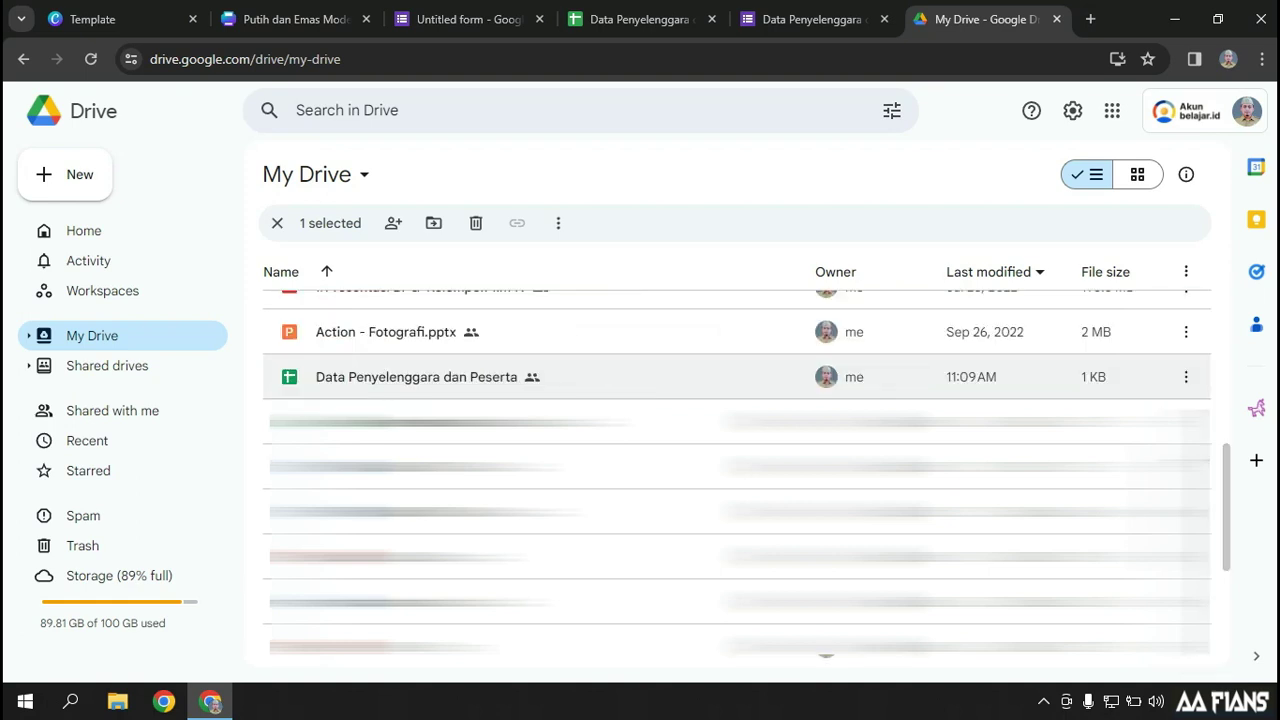
pyautogui.click(400, 377)
pyautogui.doubleClick(416, 377)
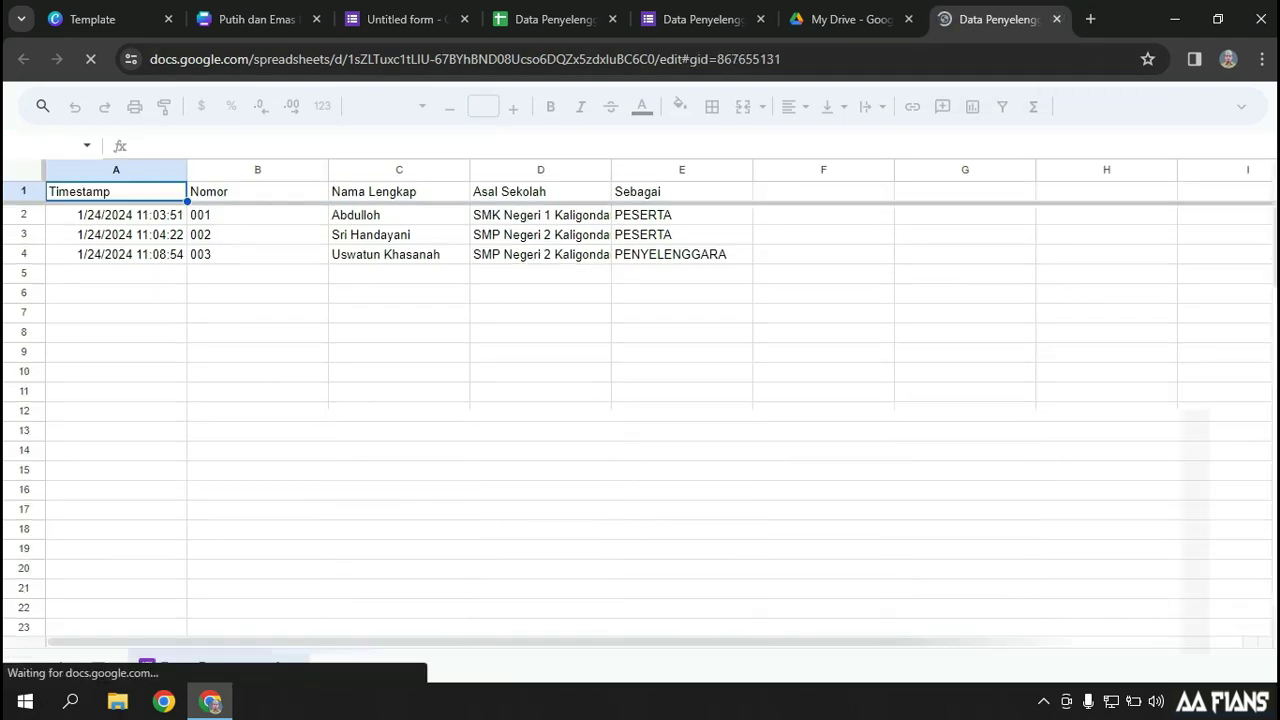
pyautogui.click(1056, 19)
# Download Data Penyelenggara dan Peserta as an Excel file, check its folder, and return to Canva
pyautogui.rightClick(470, 377)
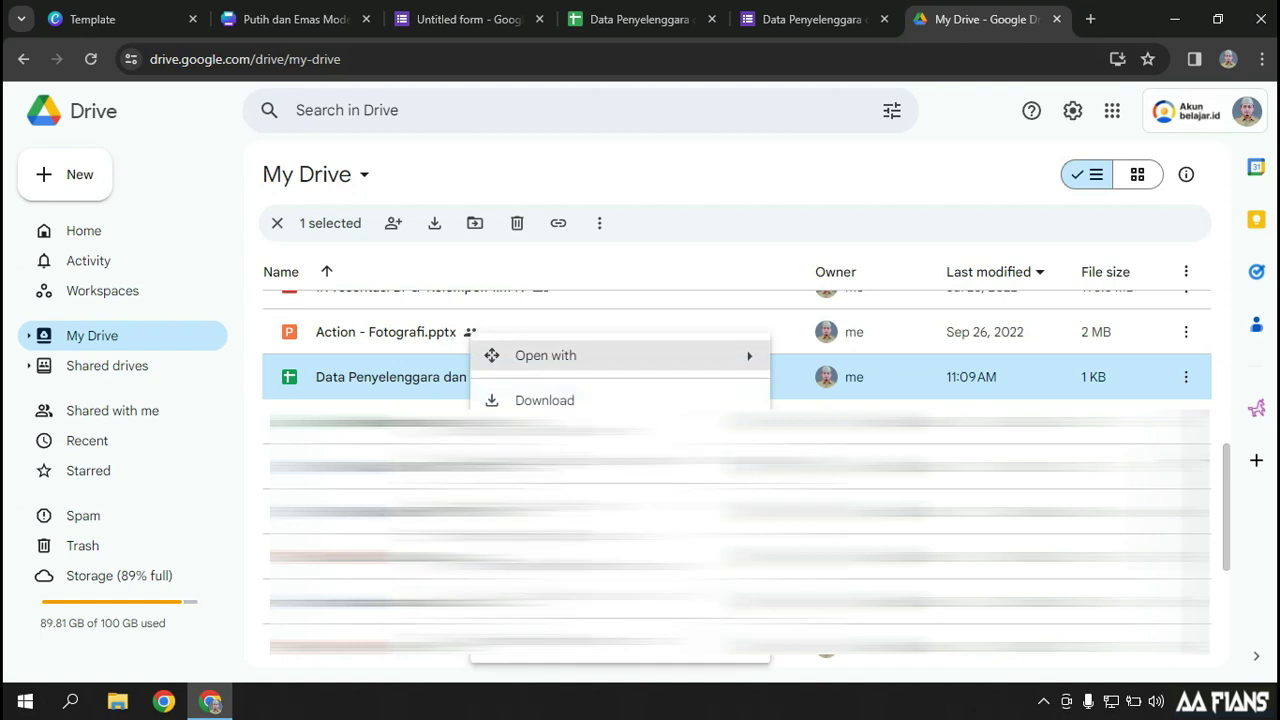
pyautogui.click(544, 400)
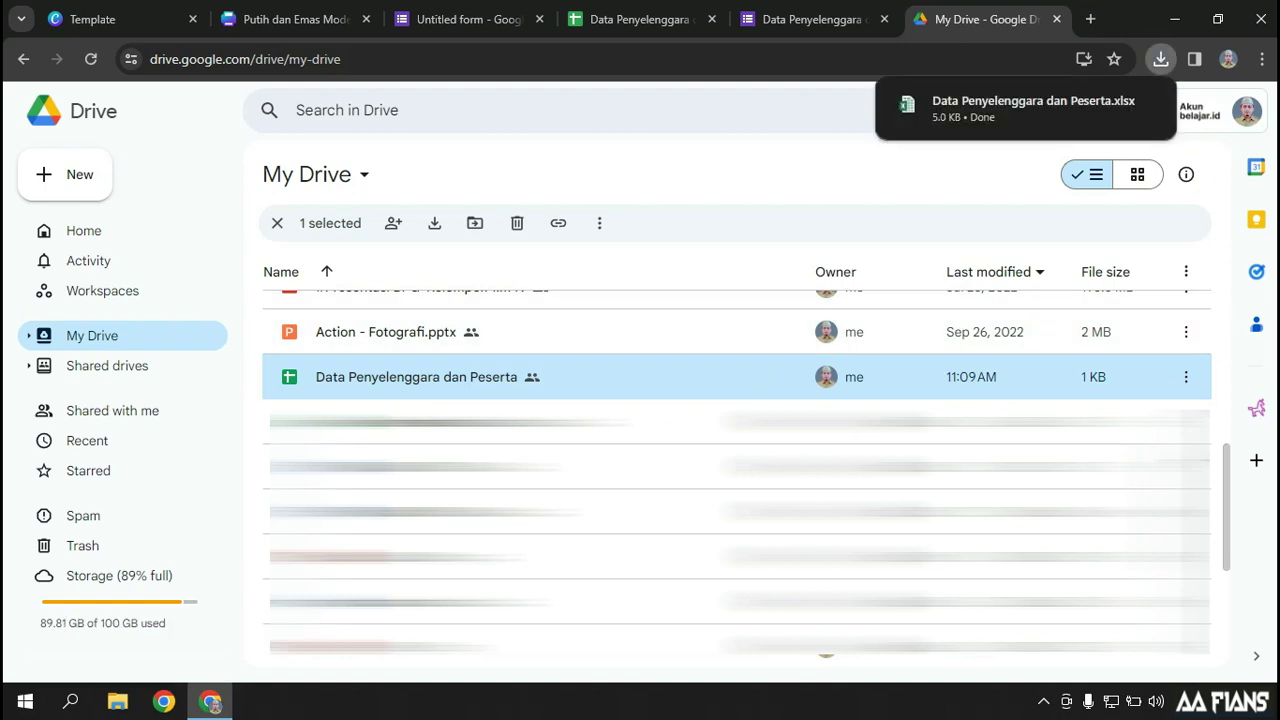
pyautogui.click(1111, 104)
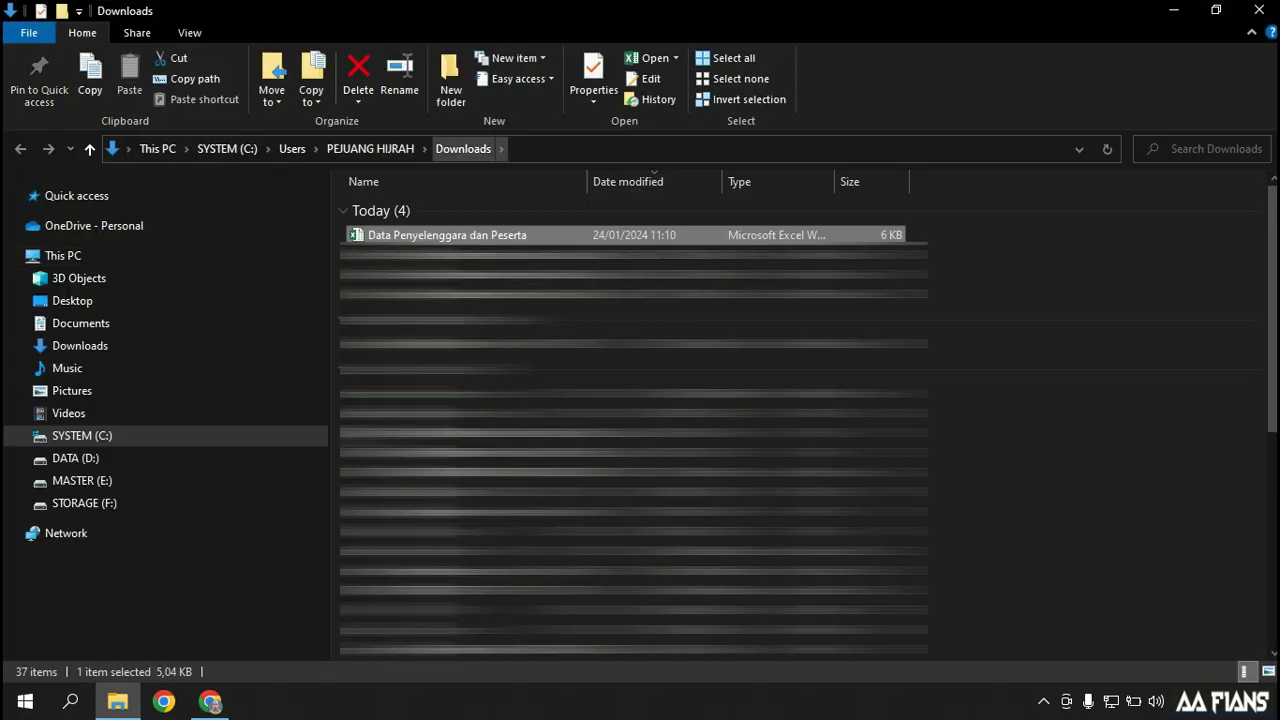
pyautogui.click(1174, 10)
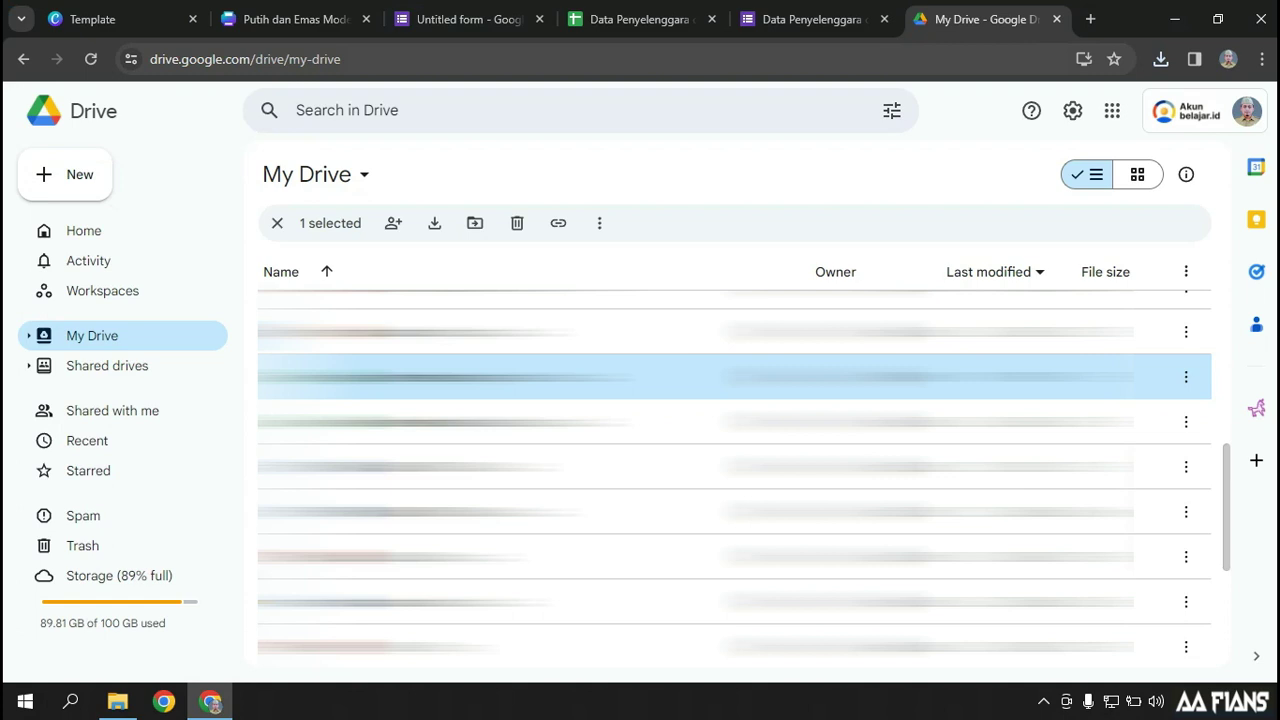
pyautogui.click(290, 19)
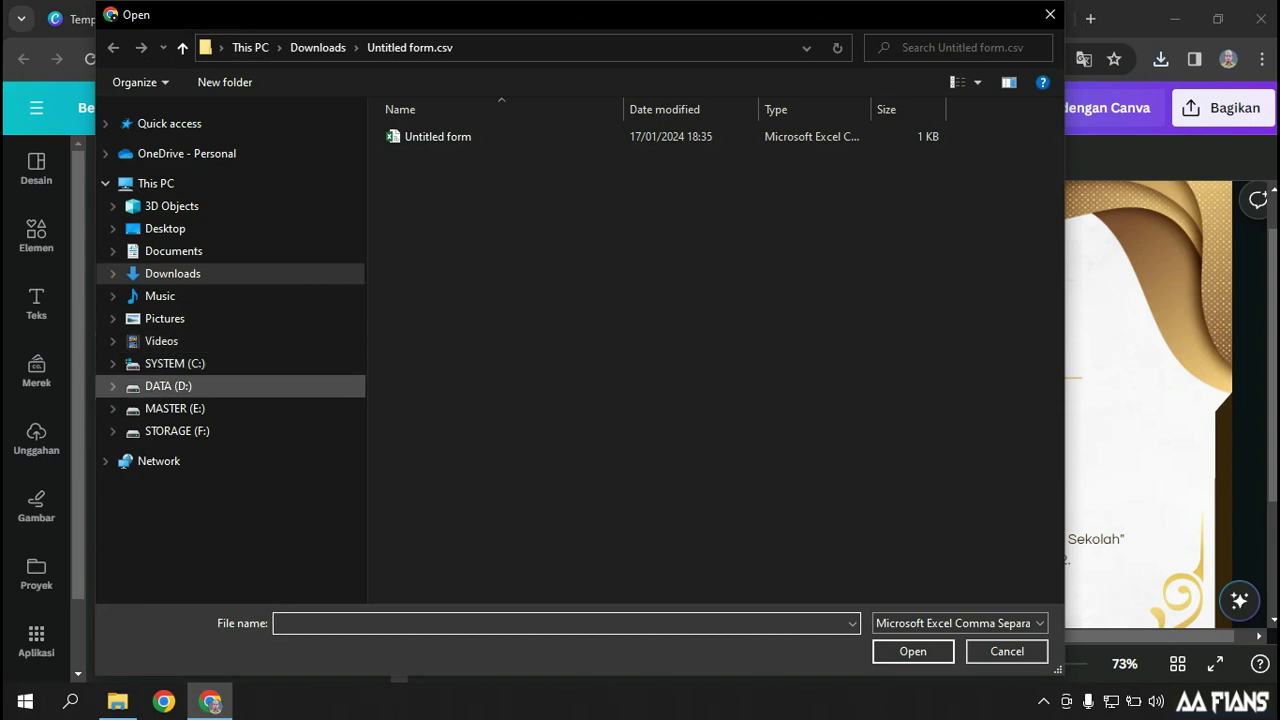
pyautogui.click(113, 431)
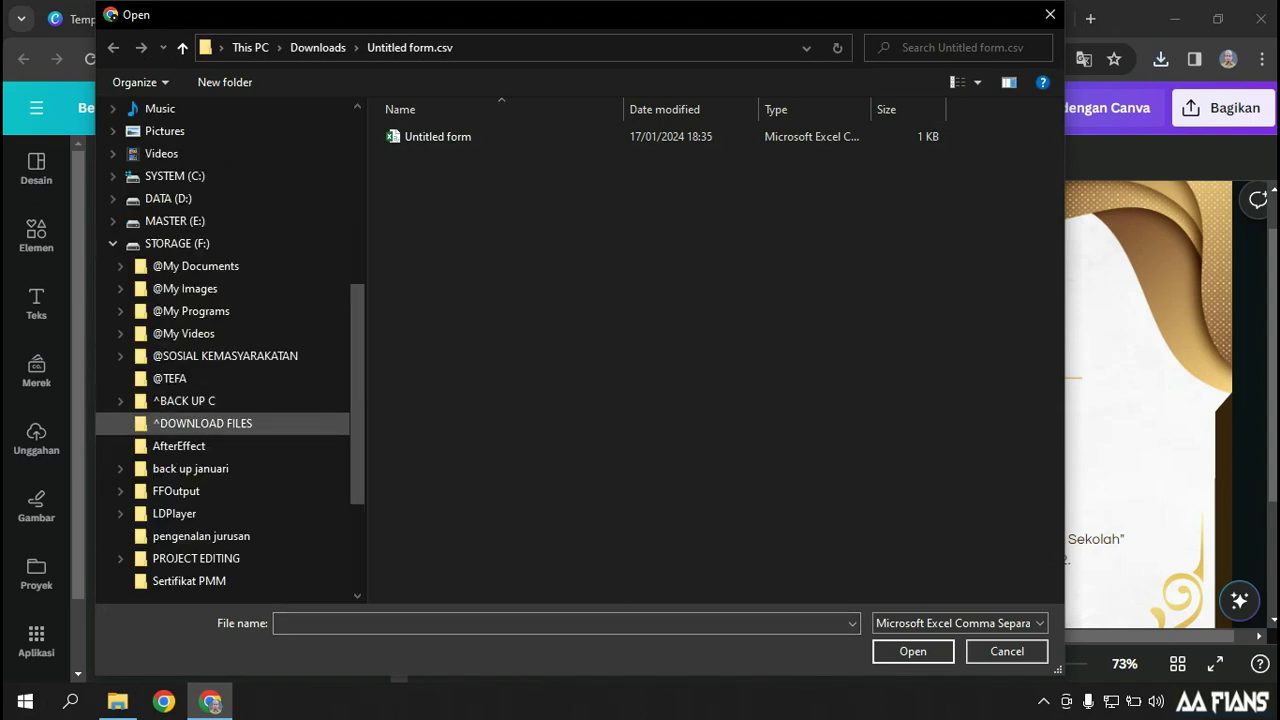
pyautogui.click(120, 423)
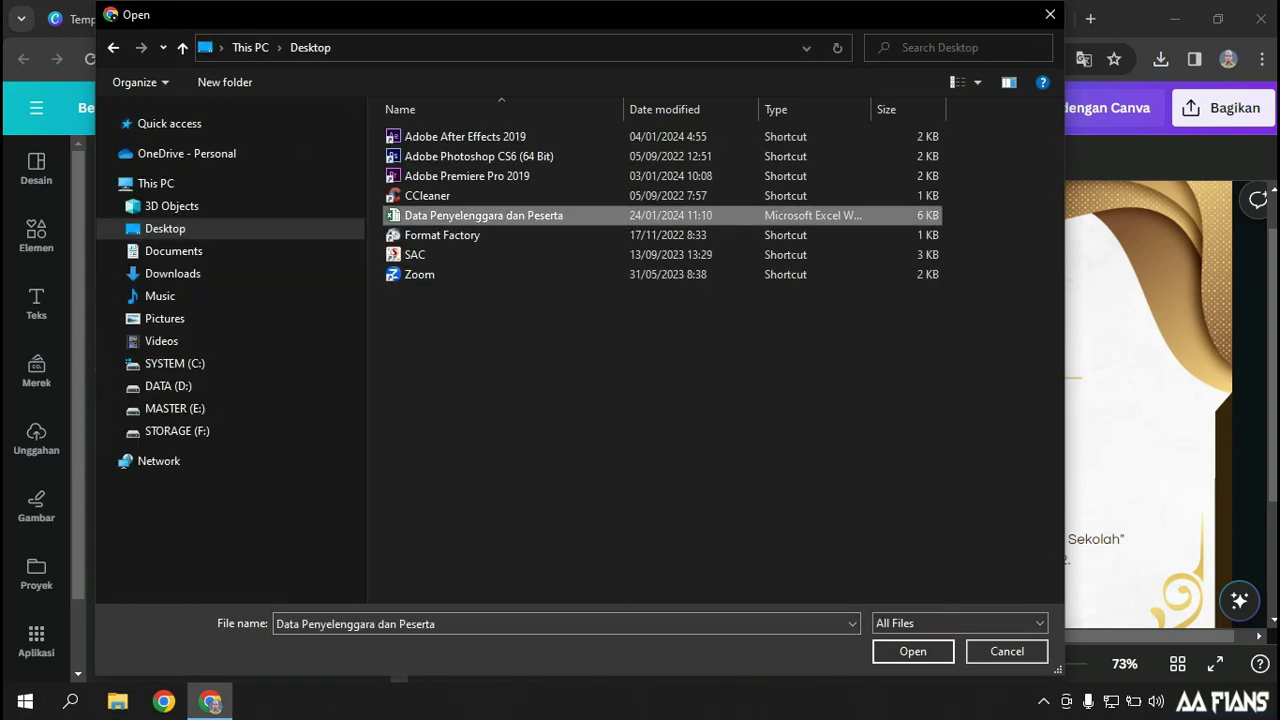
# Dismiss the file picker and open the Data Penyelenggara dan Peserta workbook in Excel
pyautogui.press('Return')
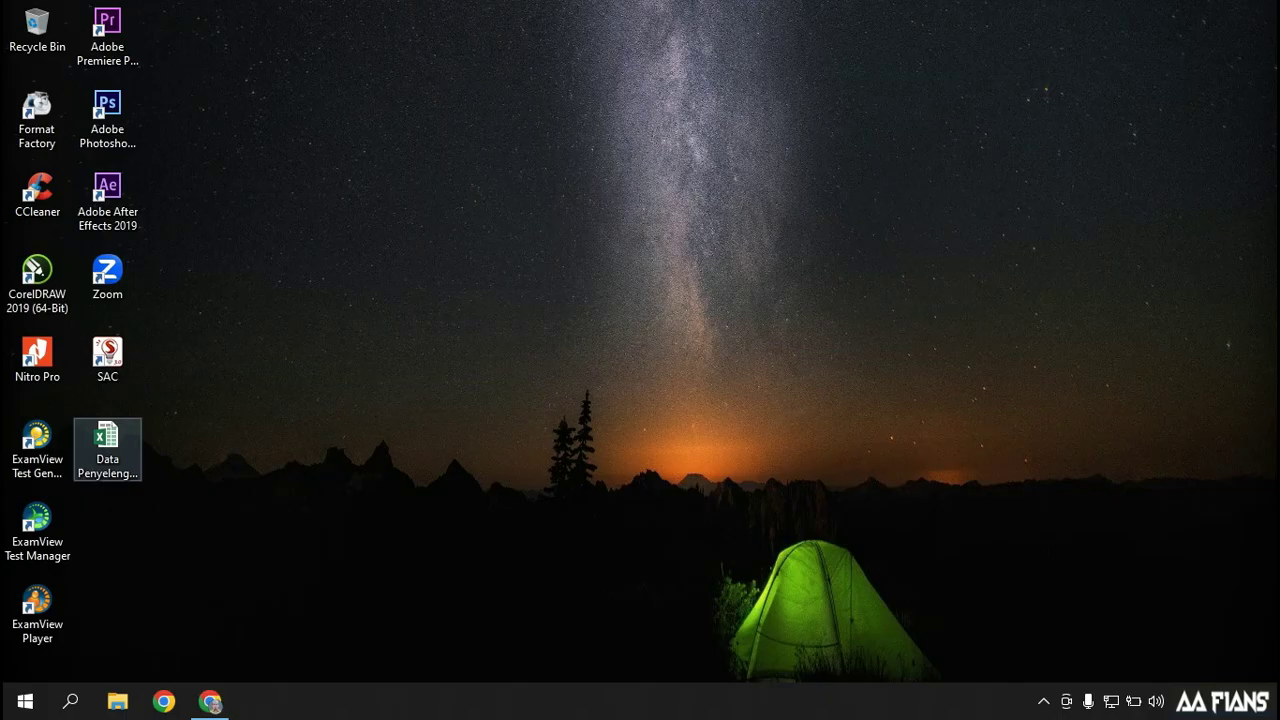
pyautogui.click(107, 440)
pyautogui.doubleClick(107, 440)
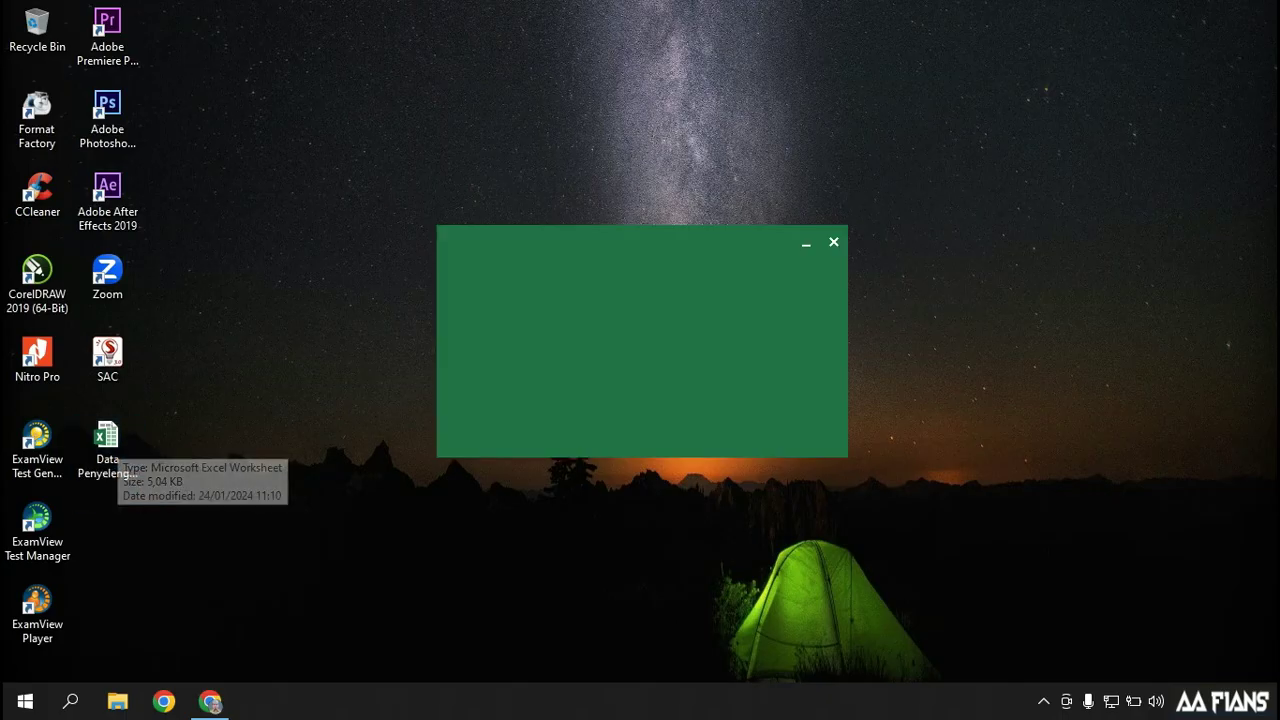
# Save the workbook to the Desktop as CSV (Comma delimited), then go back to Canva
pyautogui.click(126, 94)
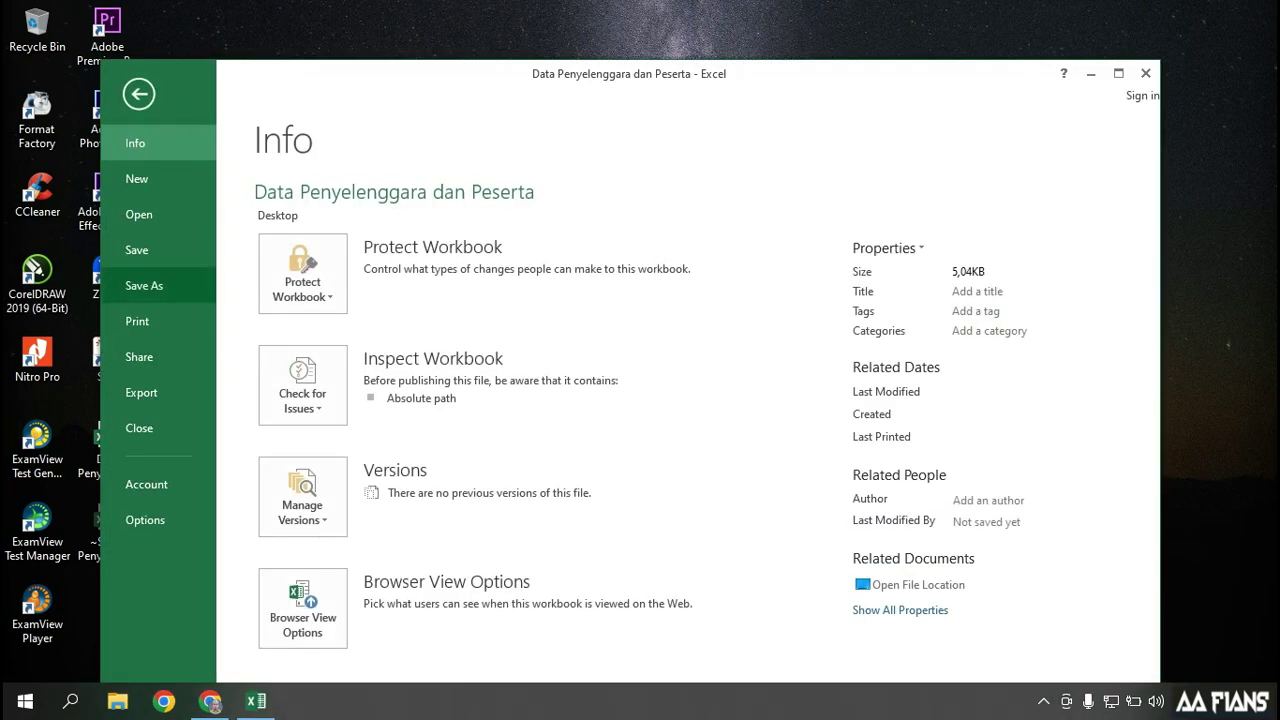
pyautogui.click(137, 285)
pyautogui.click(604, 262)
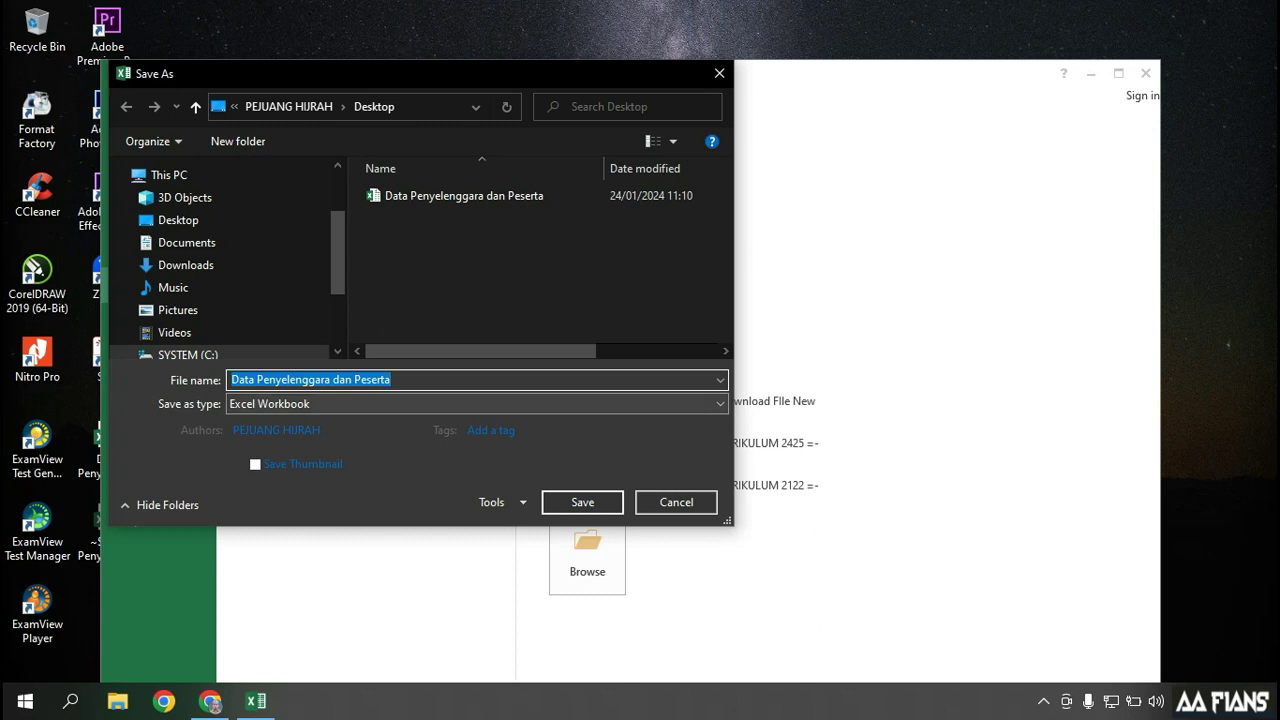
pyautogui.click(470, 404)
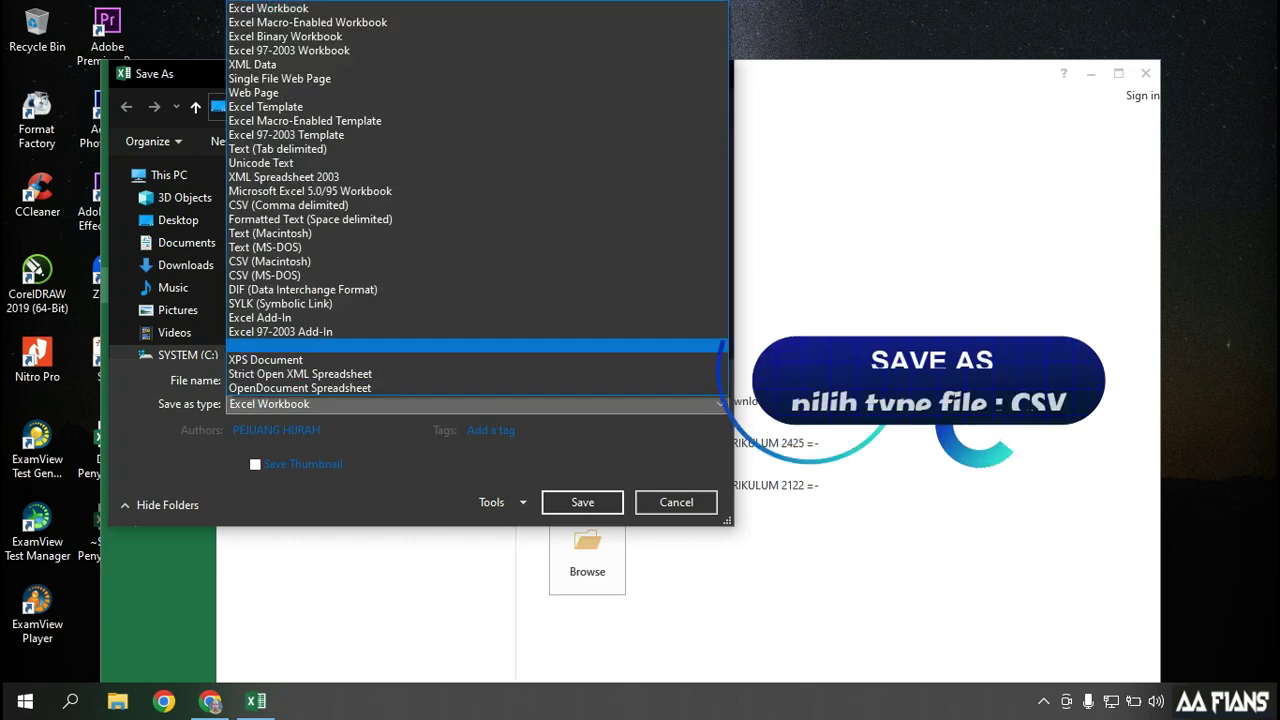
pyautogui.click(288, 205)
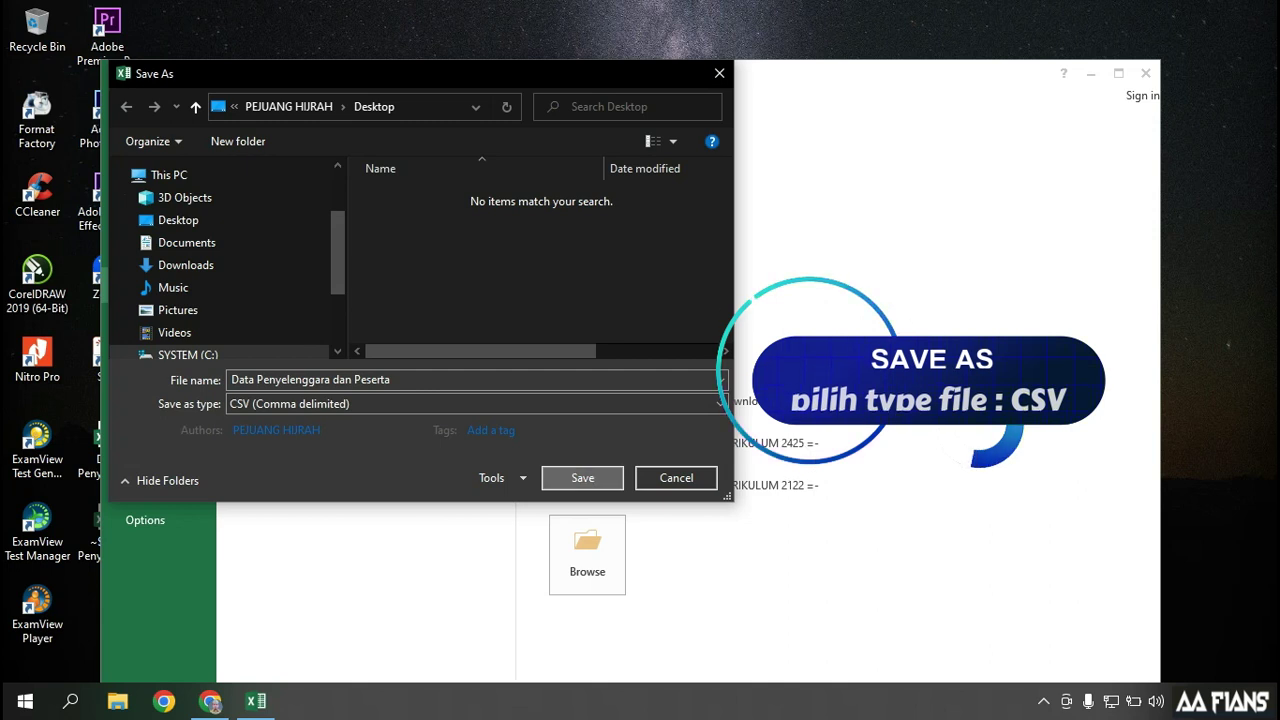
pyautogui.click(582, 477)
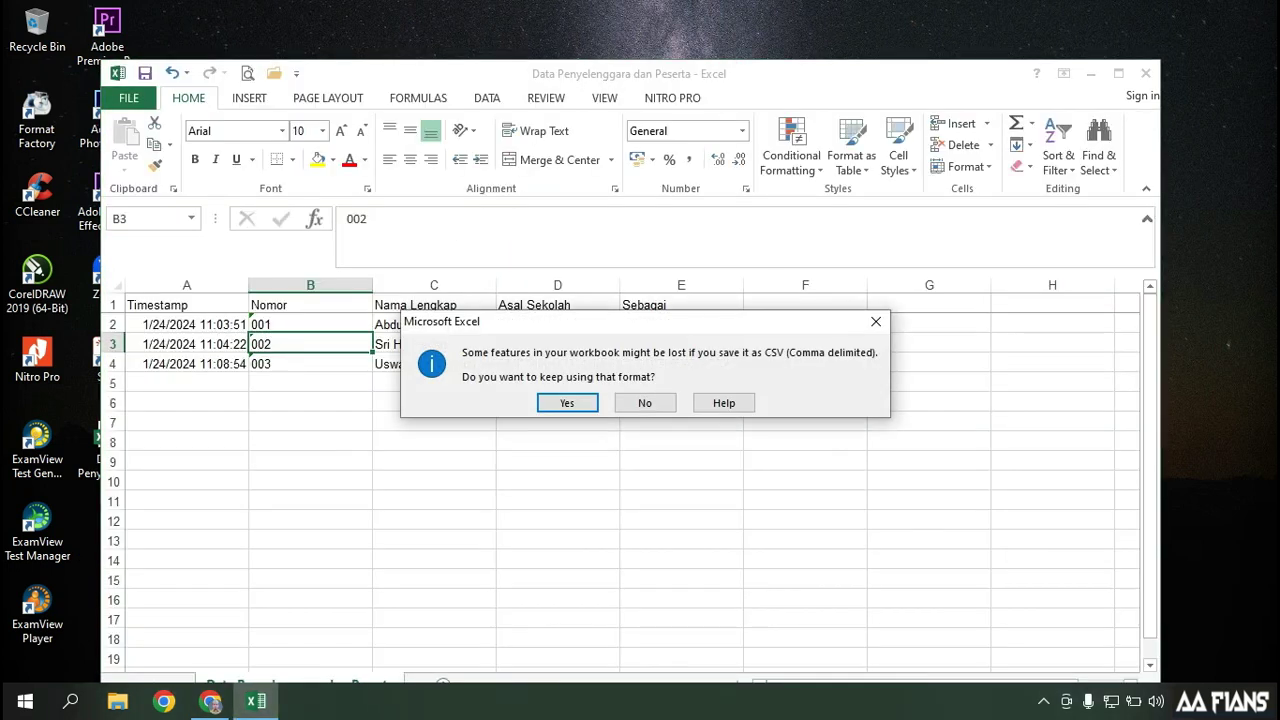
pyautogui.click(569, 400)
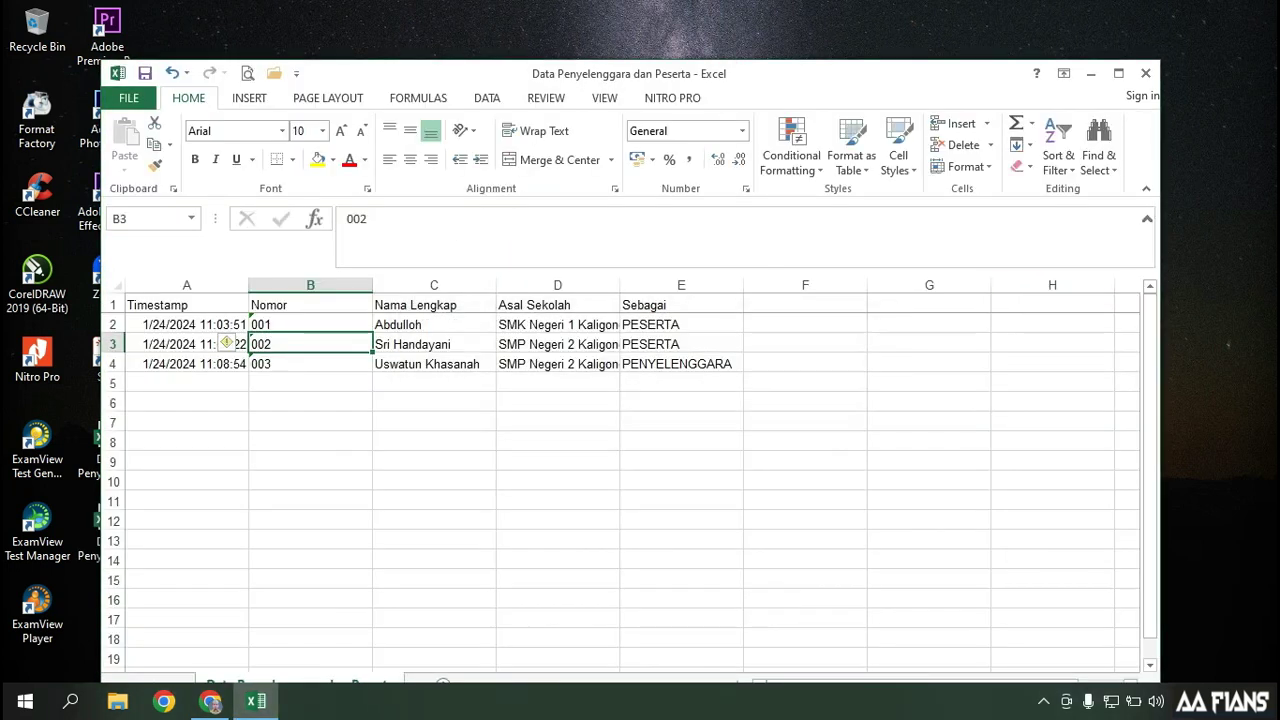
pyautogui.click(1091, 73)
pyautogui.click(210, 700)
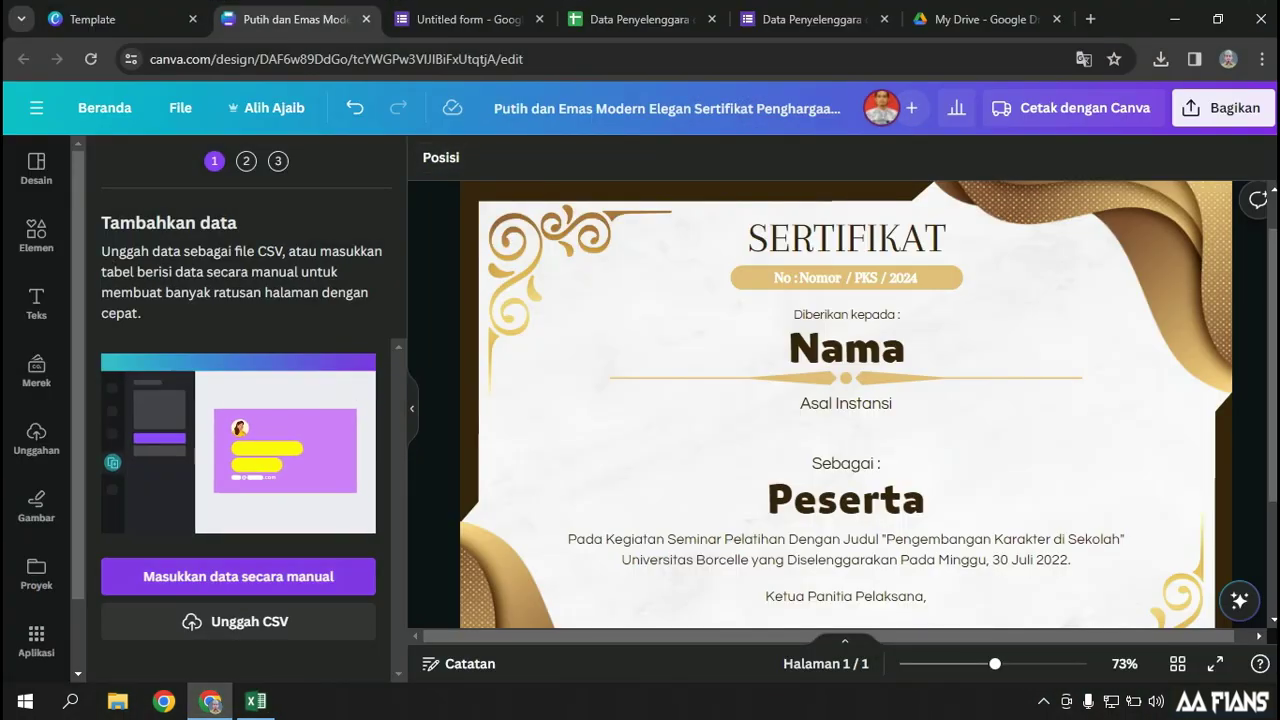
# Upload the Data Penyelenggara dan Peserta CSV into Bulk Create
pyautogui.click(249, 621)
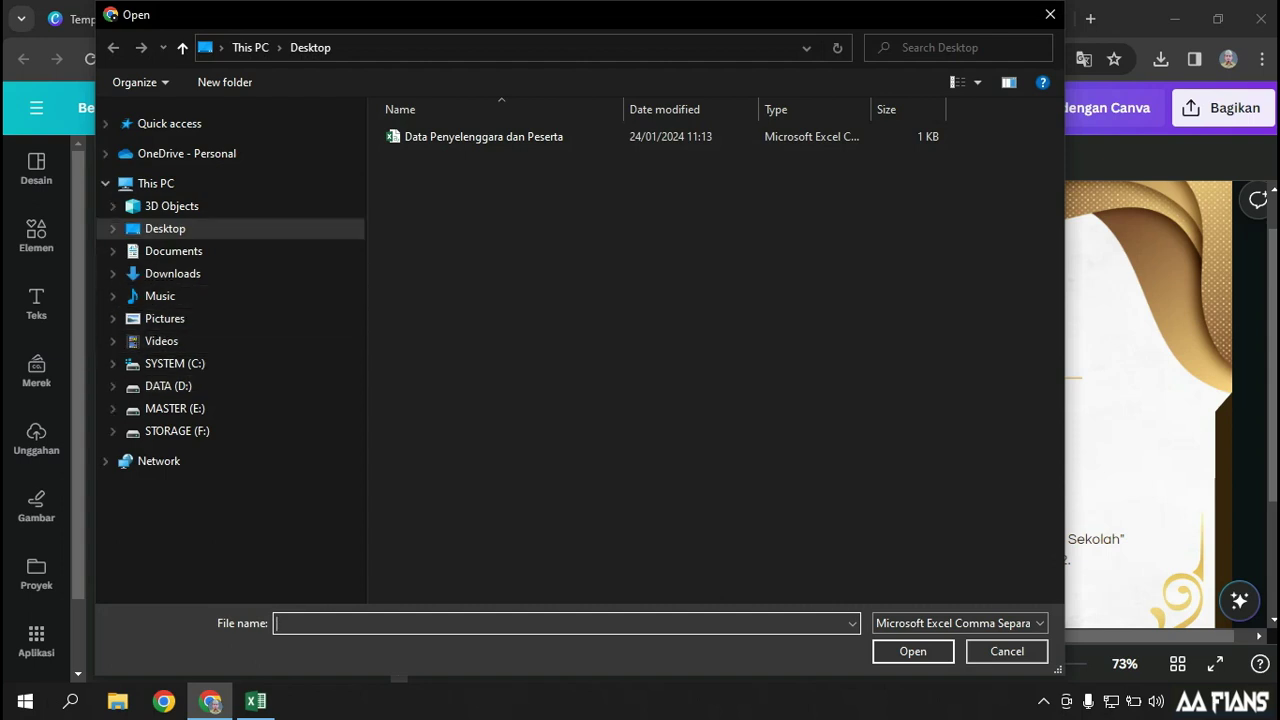
pyautogui.click(480, 136)
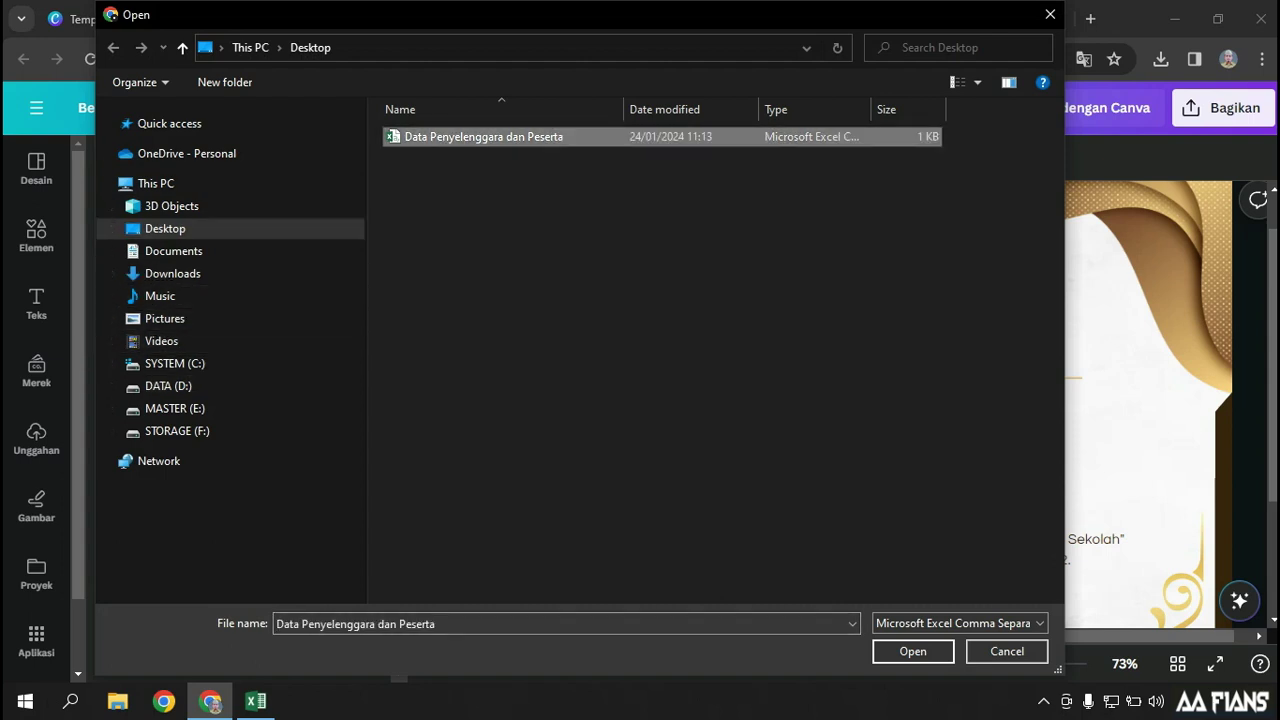
pyautogui.click(913, 651)
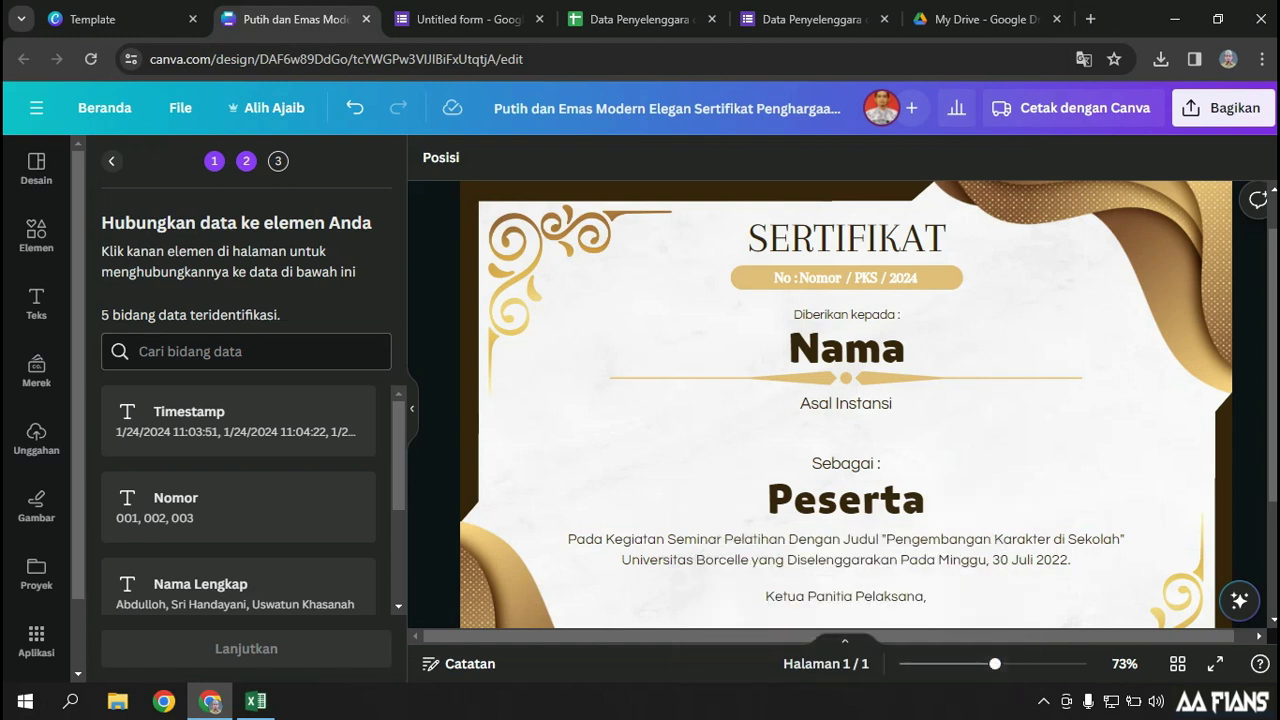
# Review the five detected data fields and minimize the Excel workbook
pyautogui.scroll(-2, 246, 500)
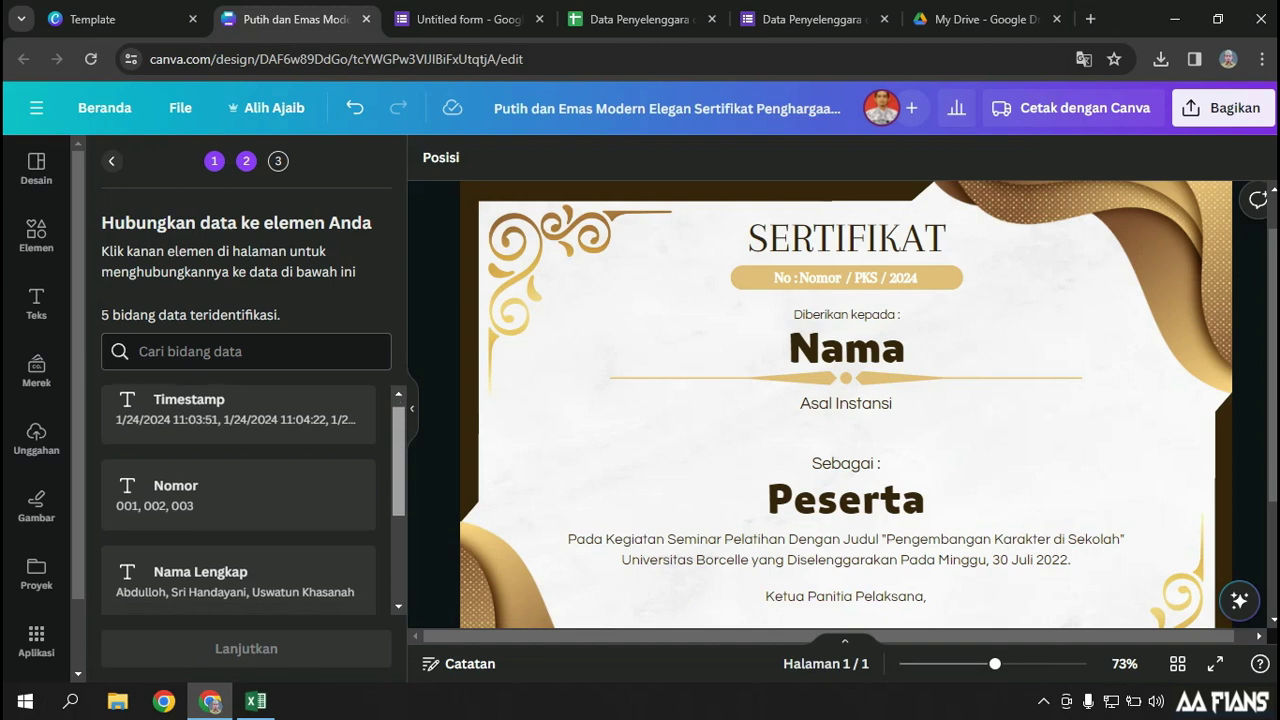
pyautogui.scroll(-4, 246, 500)
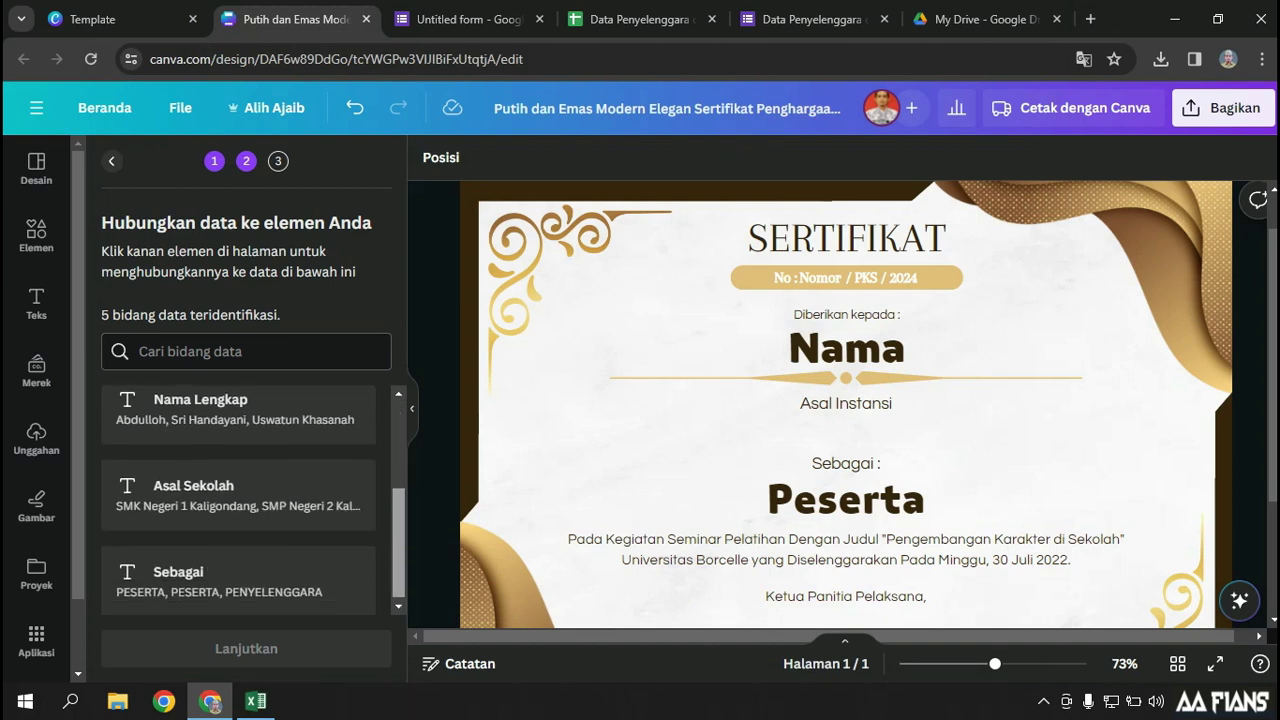
pyautogui.scroll(3, 246, 500)
pyautogui.hotkey('alt', 'Tab')
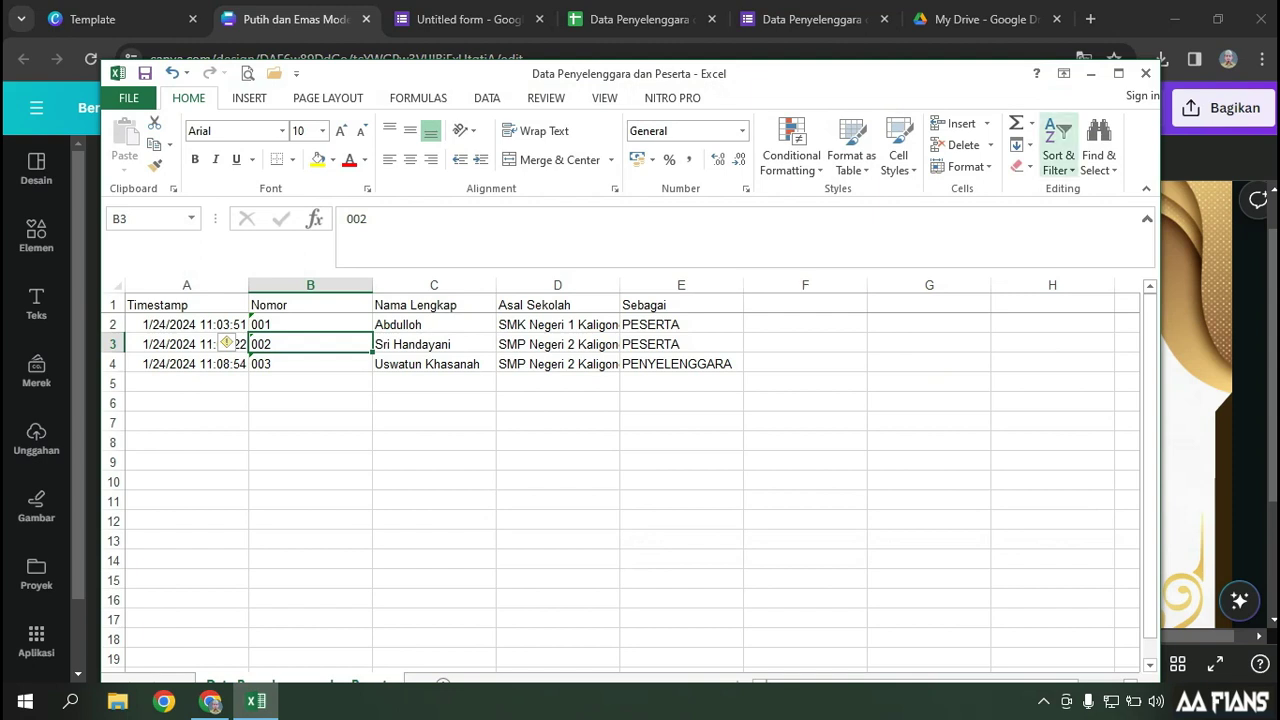
pyautogui.click(1091, 73)
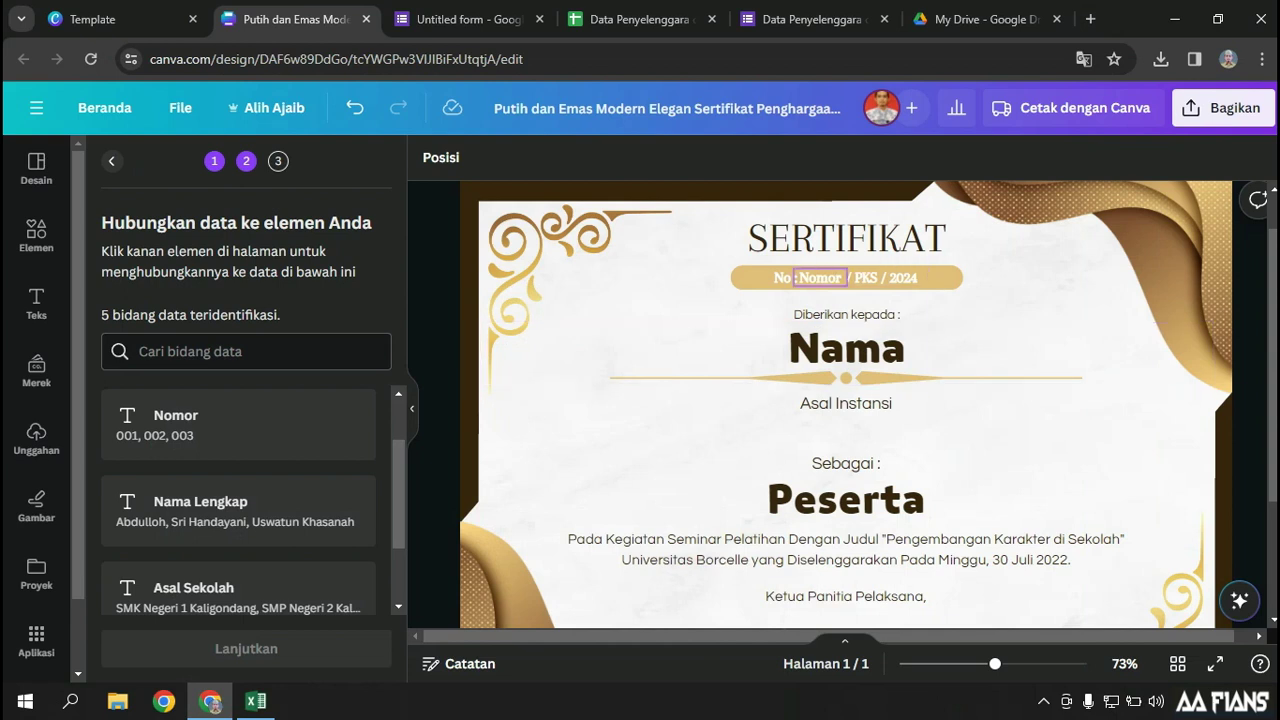
# Link the number text after 'No' to the Nomor data field
pyautogui.click(820, 277)
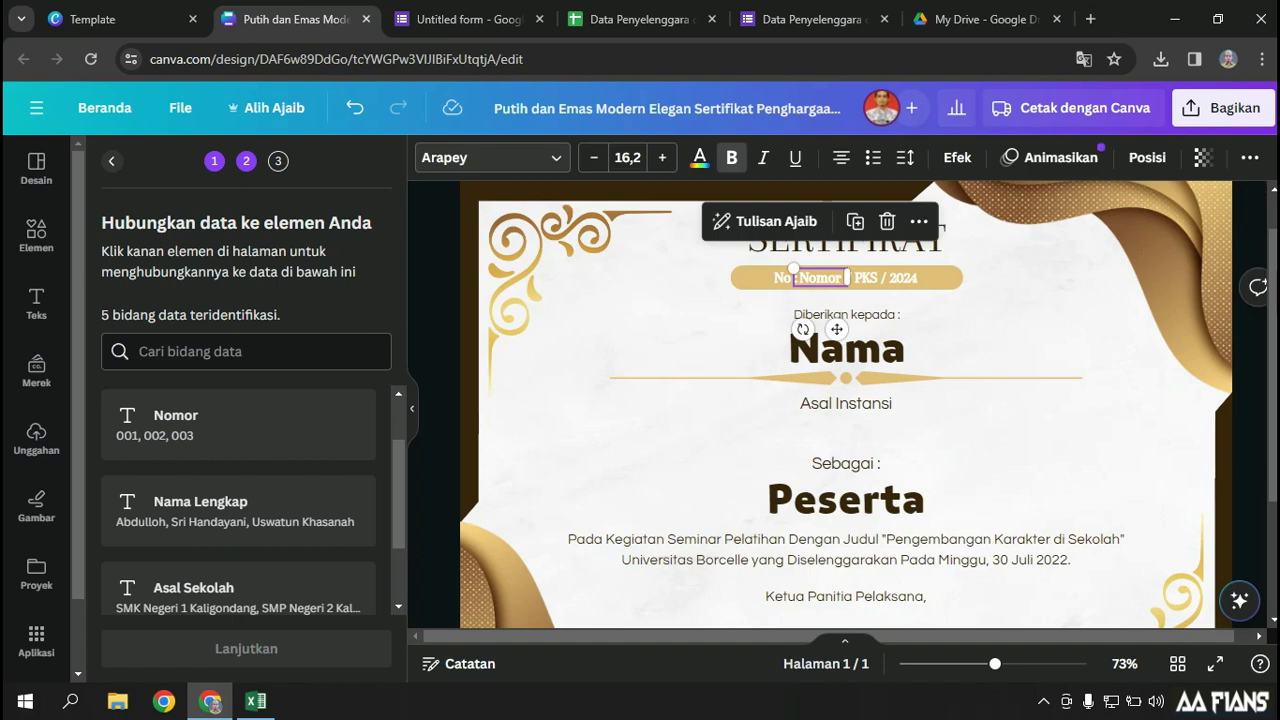
pyautogui.rightClick(822, 277)
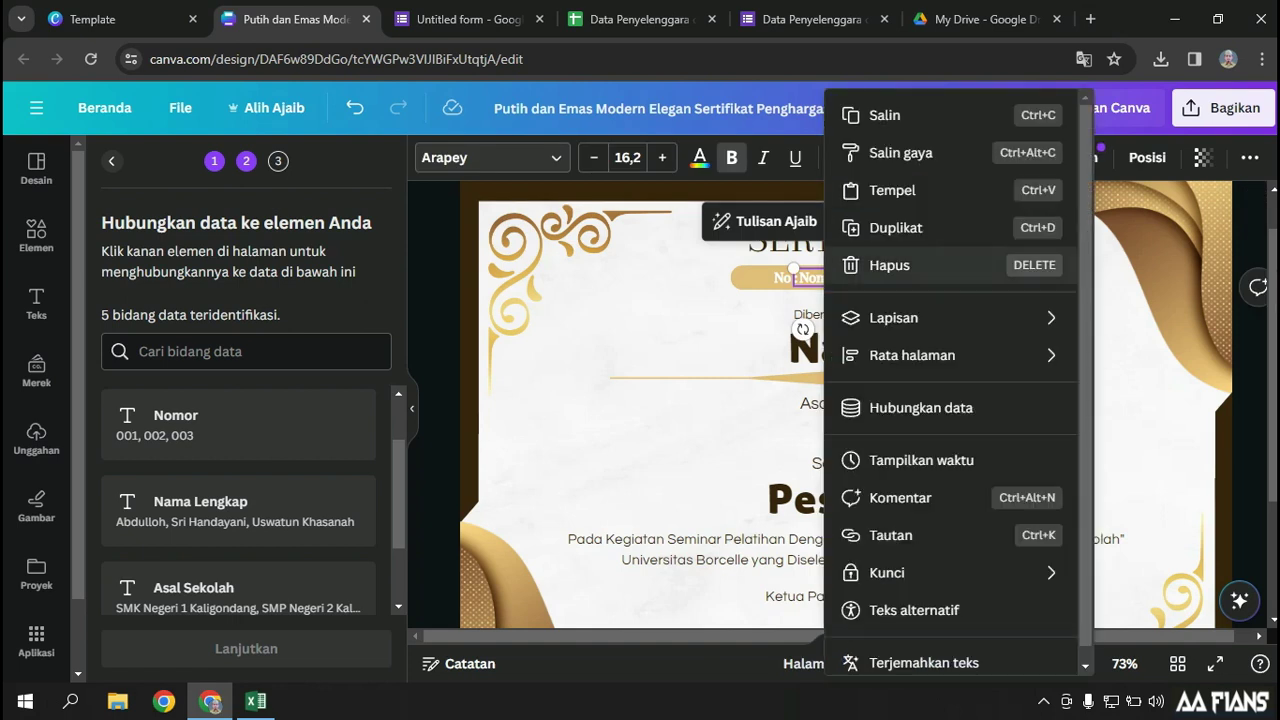
pyautogui.click(920, 407)
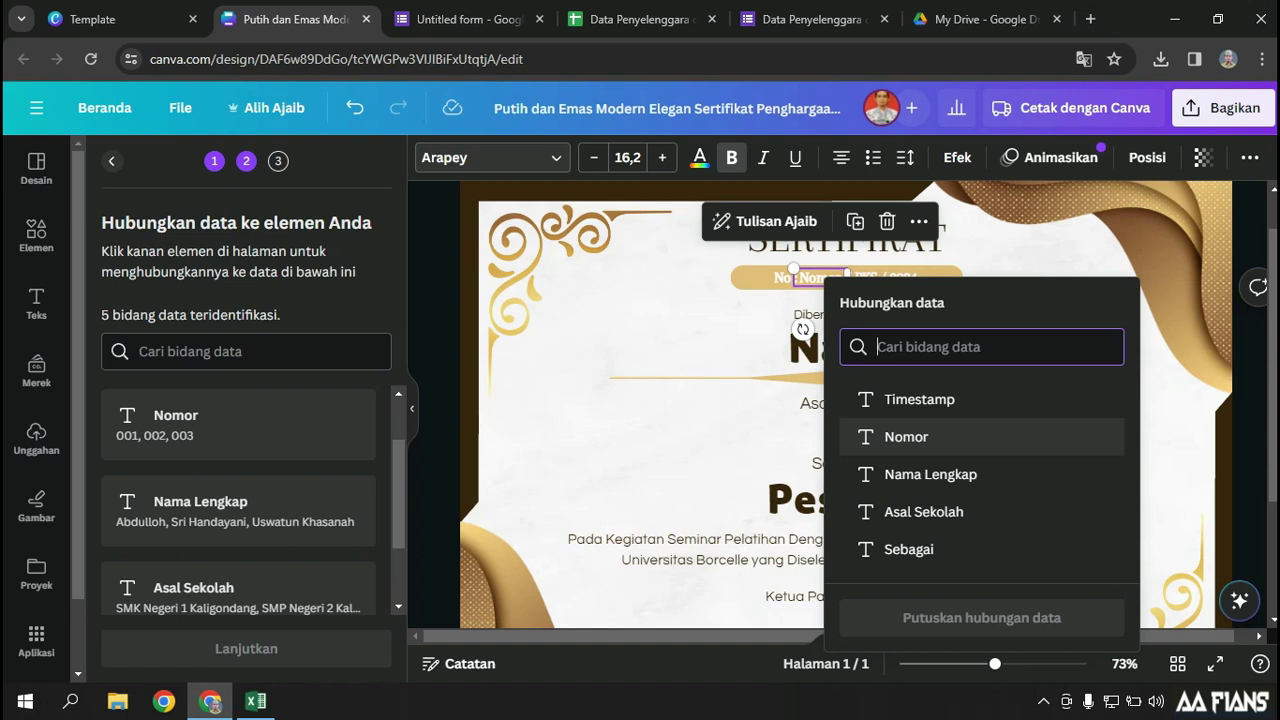
pyautogui.click(905, 437)
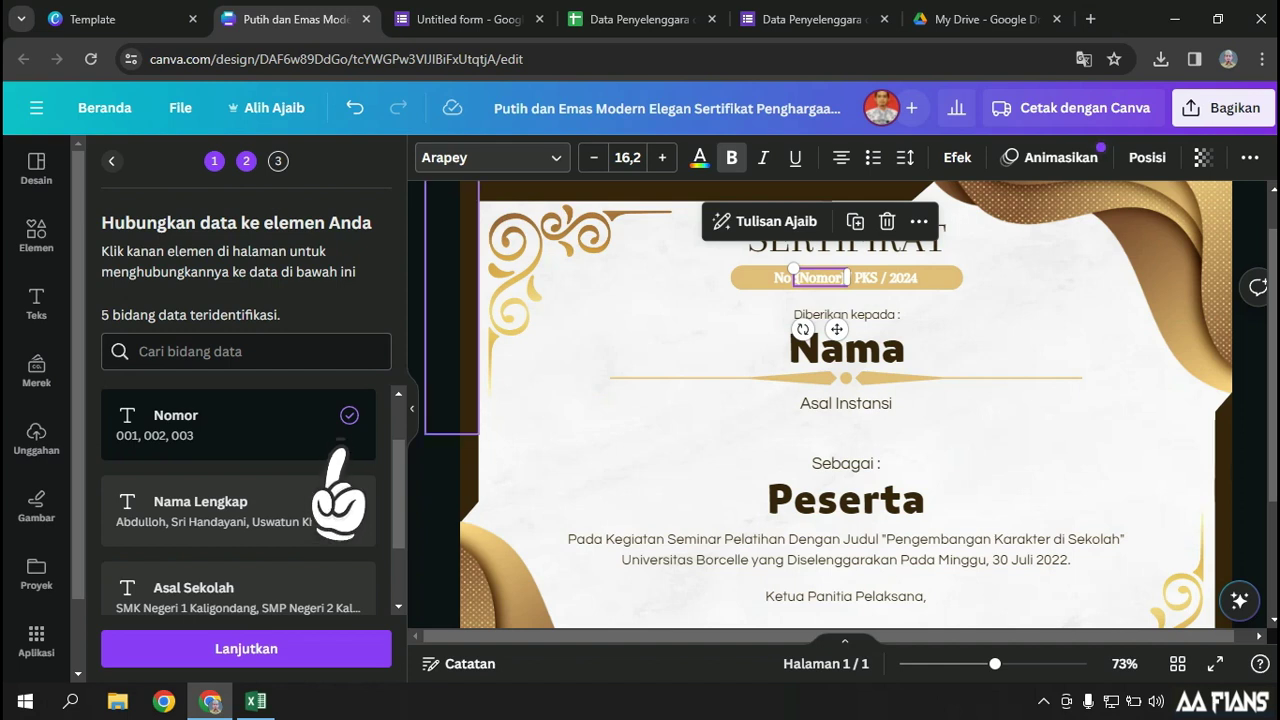
pyautogui.click(846, 350)
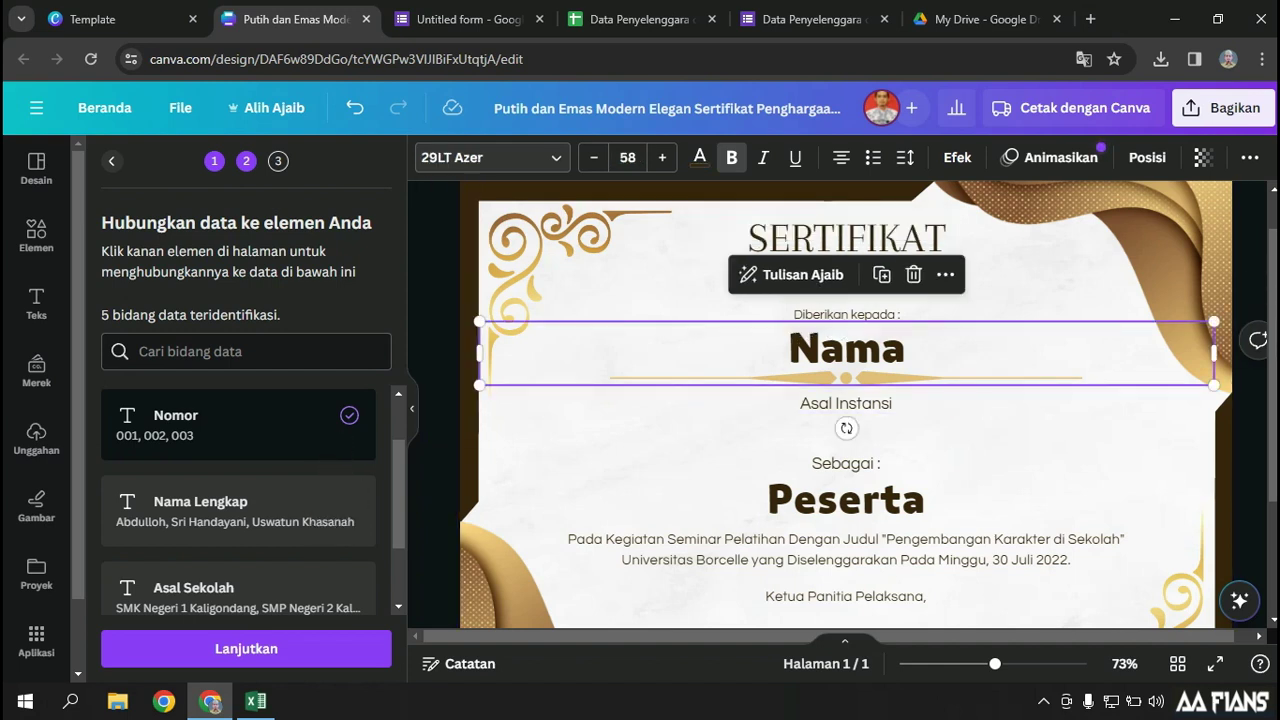
# Link the Nama text to Nama Lengkap and Asal Instansi to Asal Sekolah
pyautogui.rightClick(848, 350)
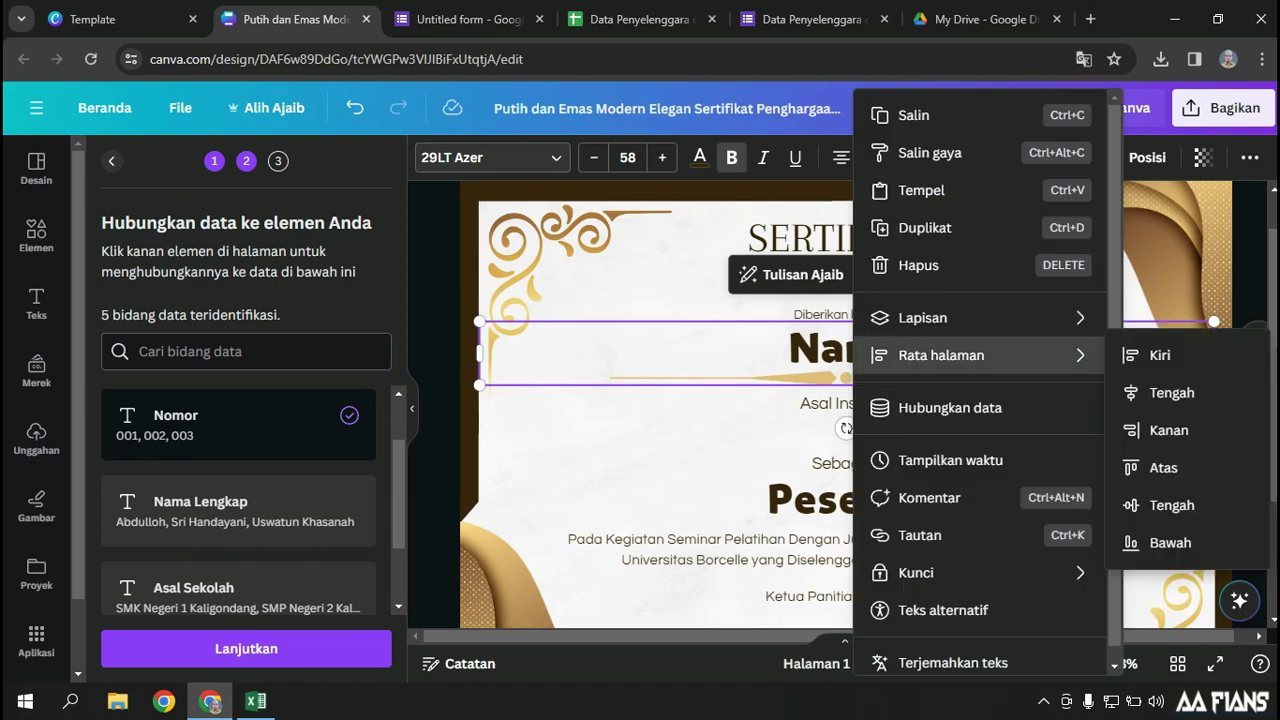
pyautogui.click(929, 406)
pyautogui.press('Escape')
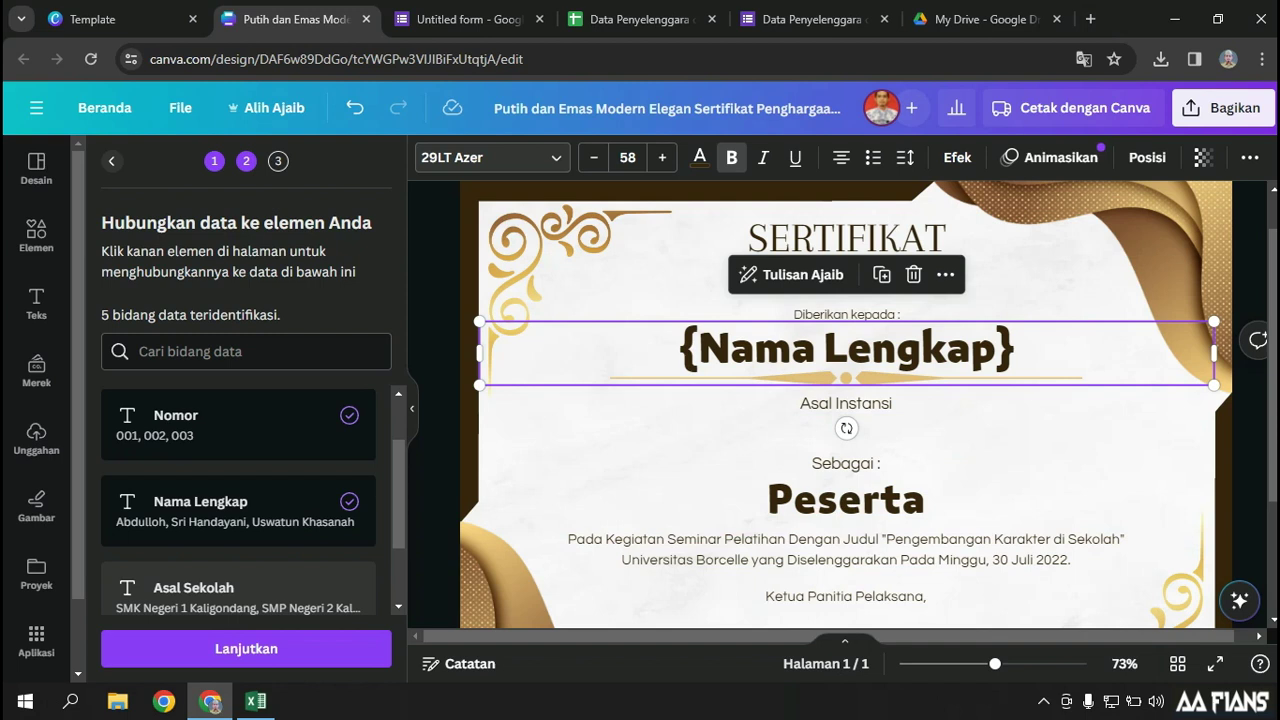
pyautogui.click(846, 403)
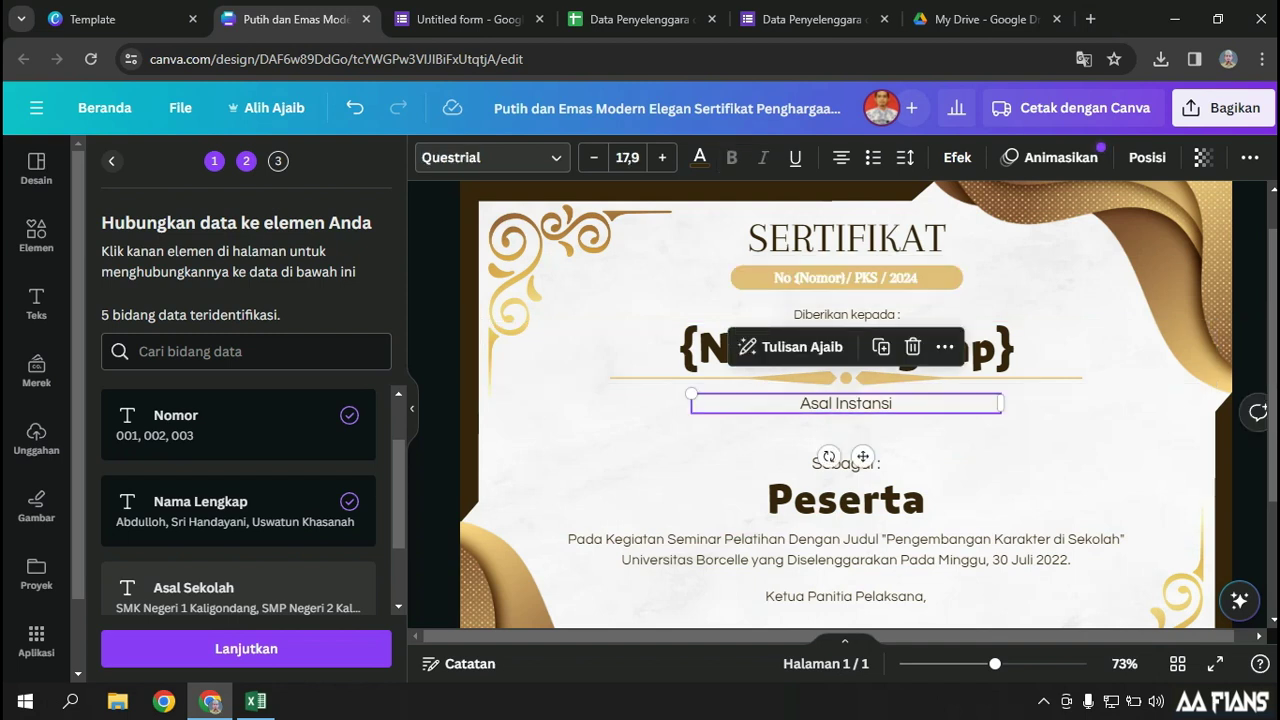
pyautogui.rightClick(864, 404)
pyautogui.click(960, 407)
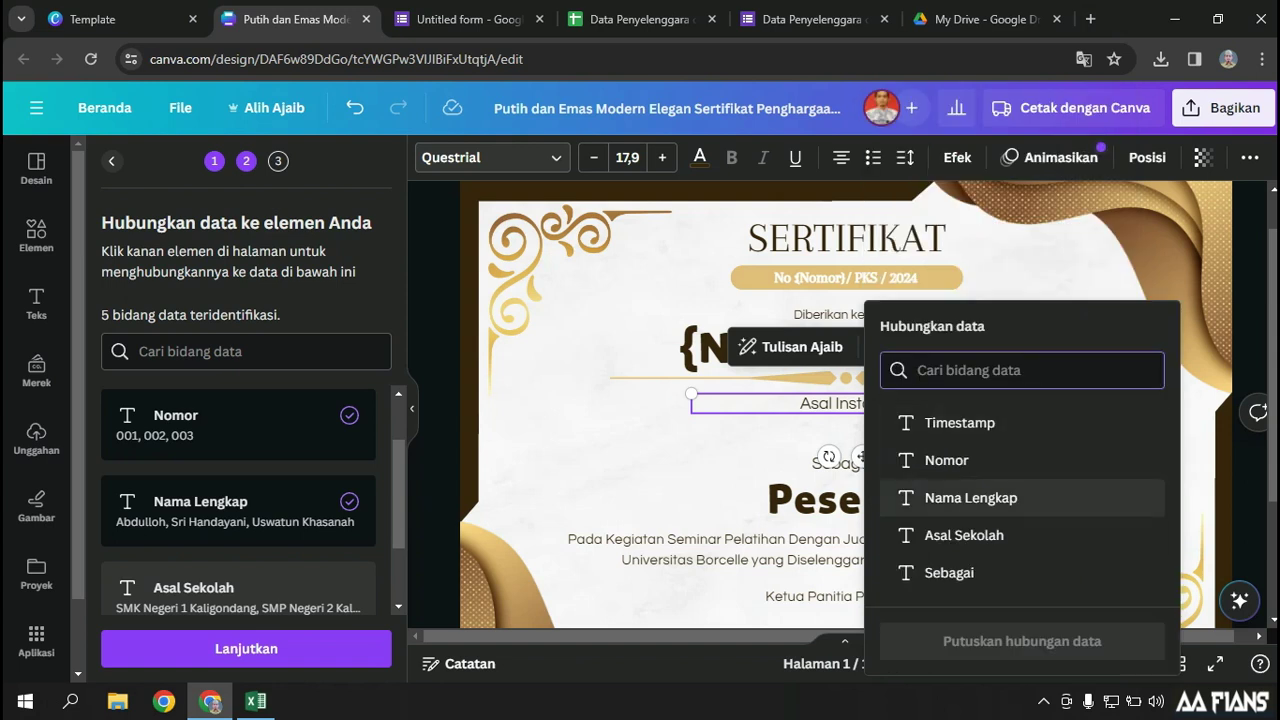
pyautogui.click(971, 528)
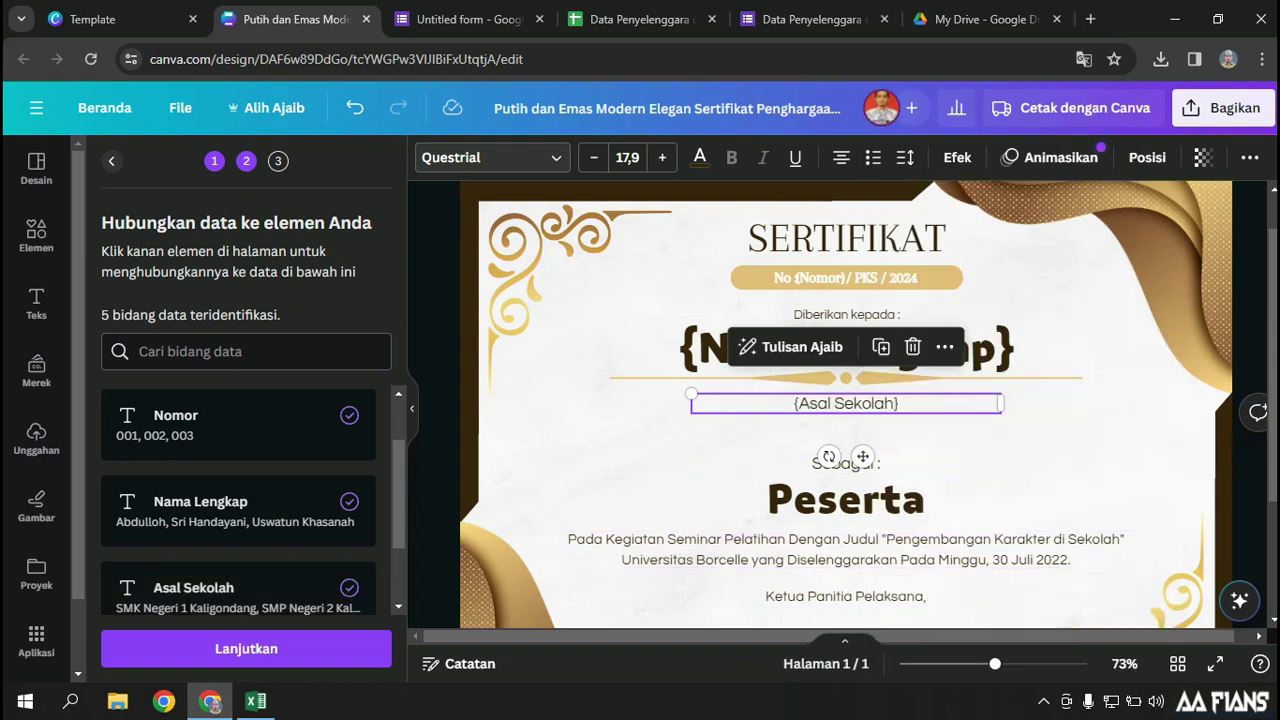
# Link the Peserta text to the Sebagai data field
pyautogui.click(845, 500)
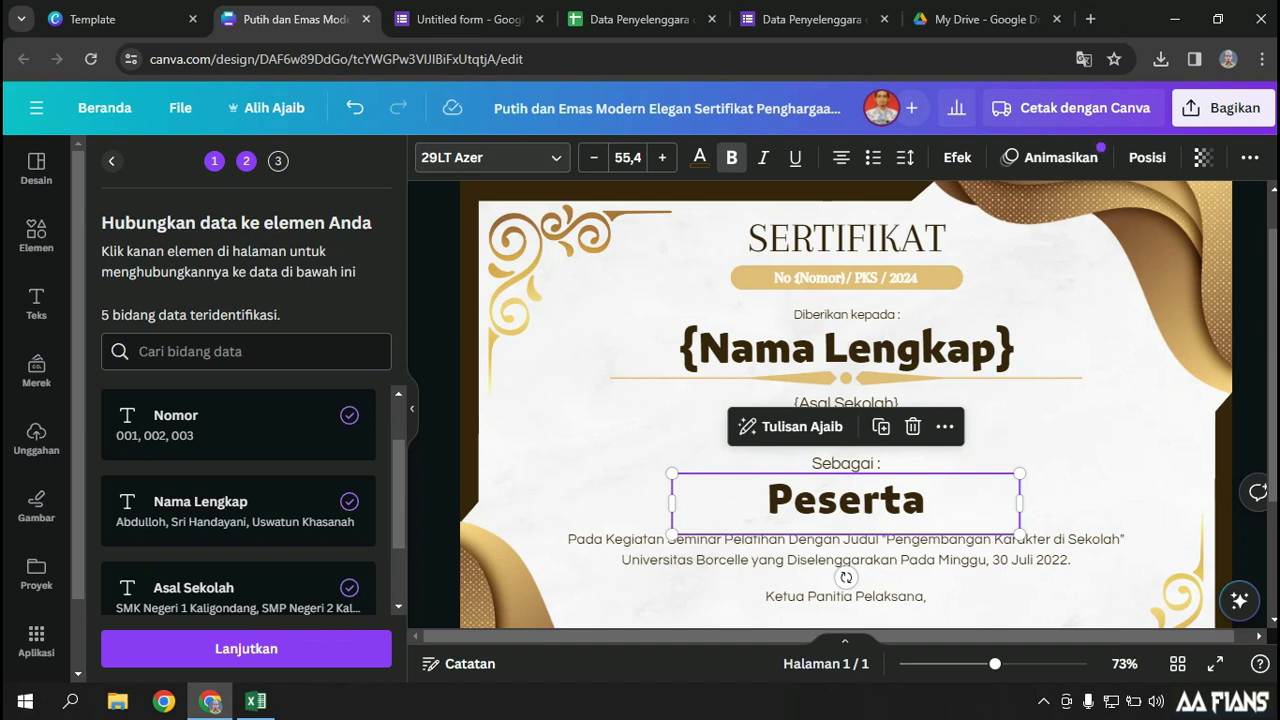
pyautogui.rightClick(857, 500)
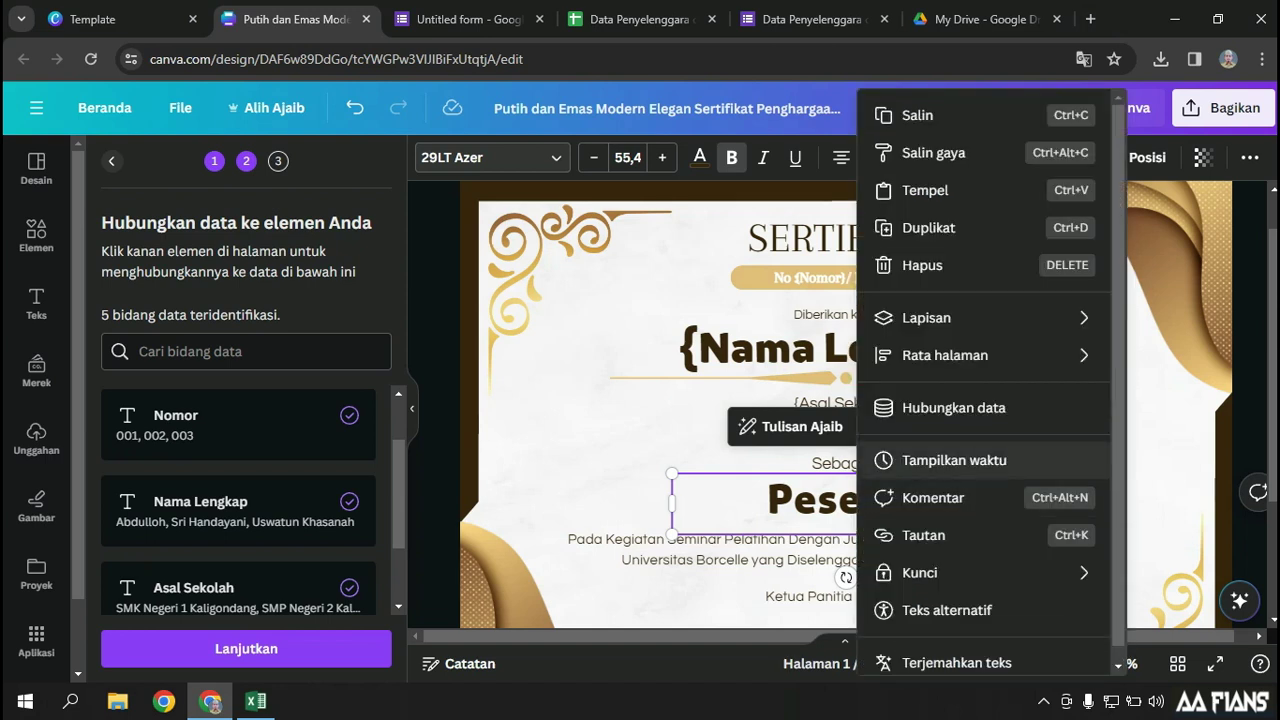
pyautogui.click(925, 407)
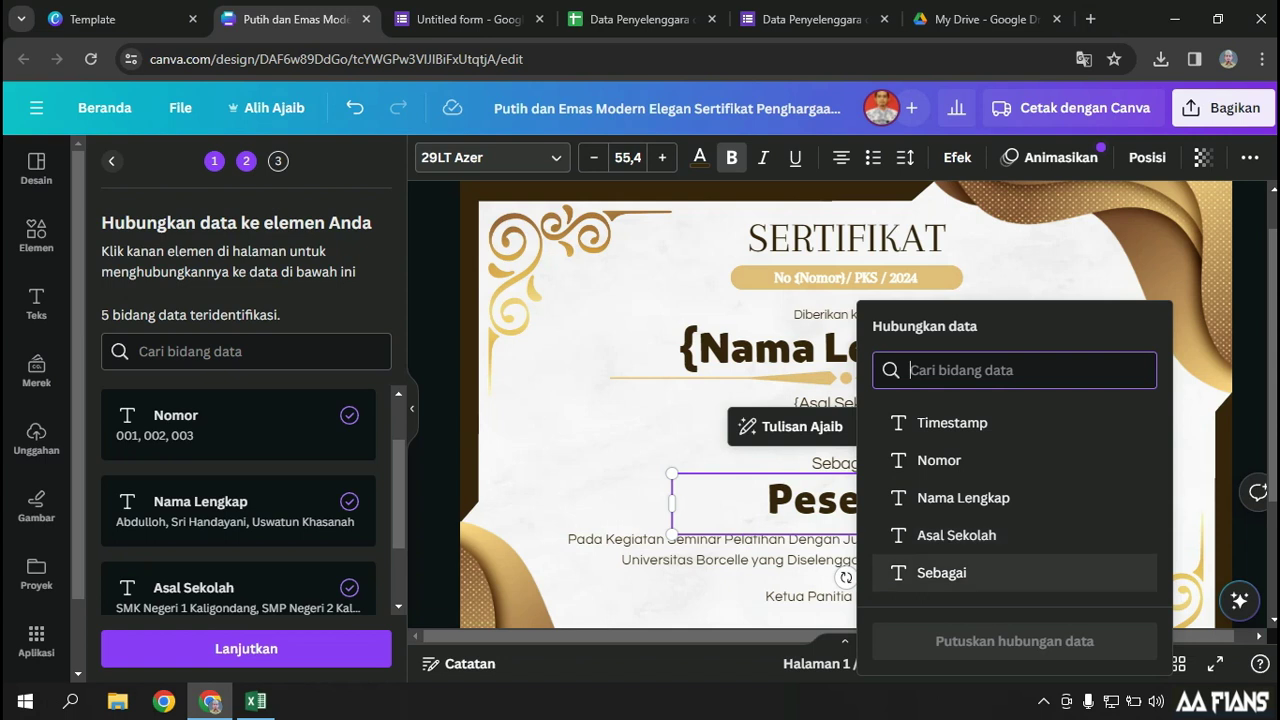
pyautogui.click(940, 572)
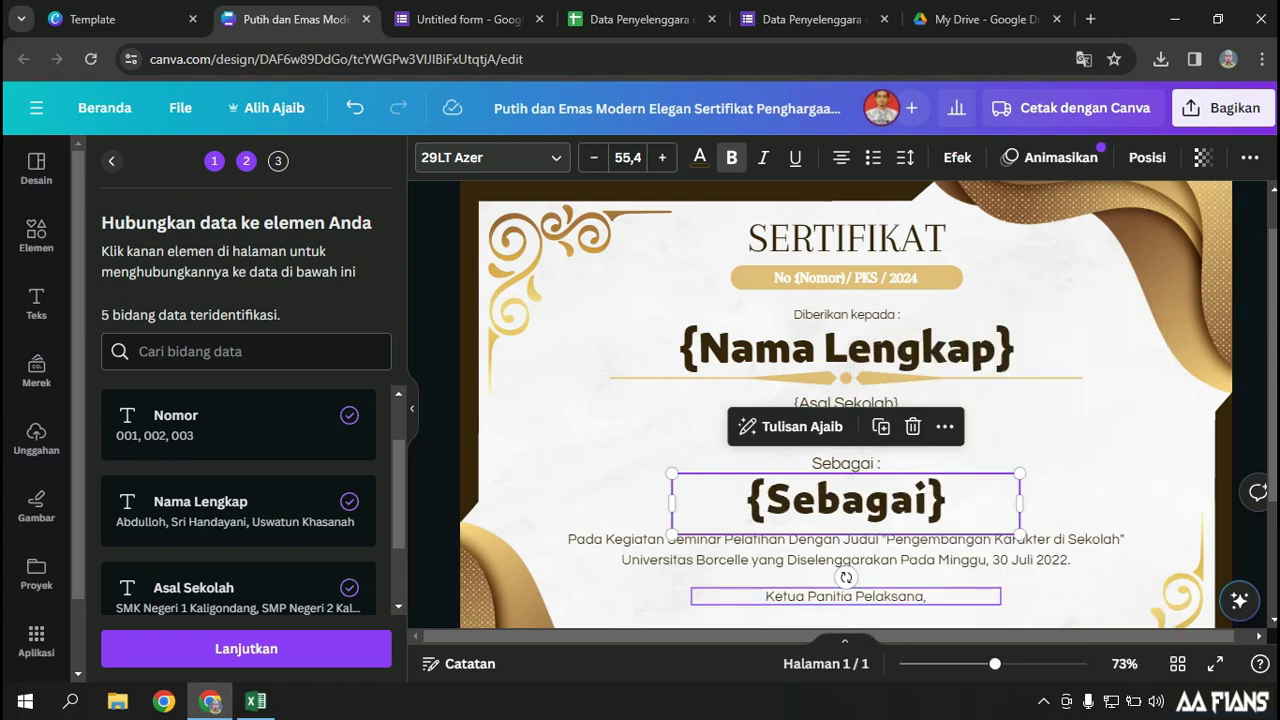
pyautogui.click(950, 420)
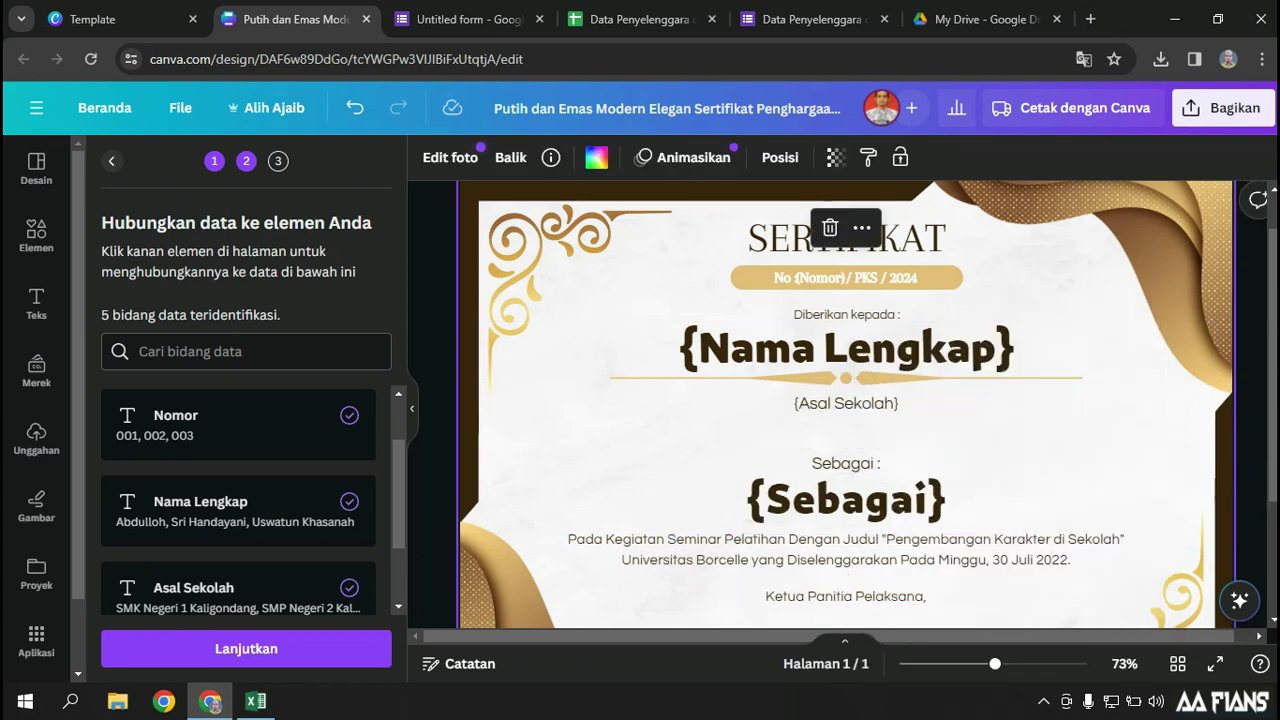
# Check the certificate and continue to Terapkan data with all three rows selected
pyautogui.scroll(-3, 845, 405)
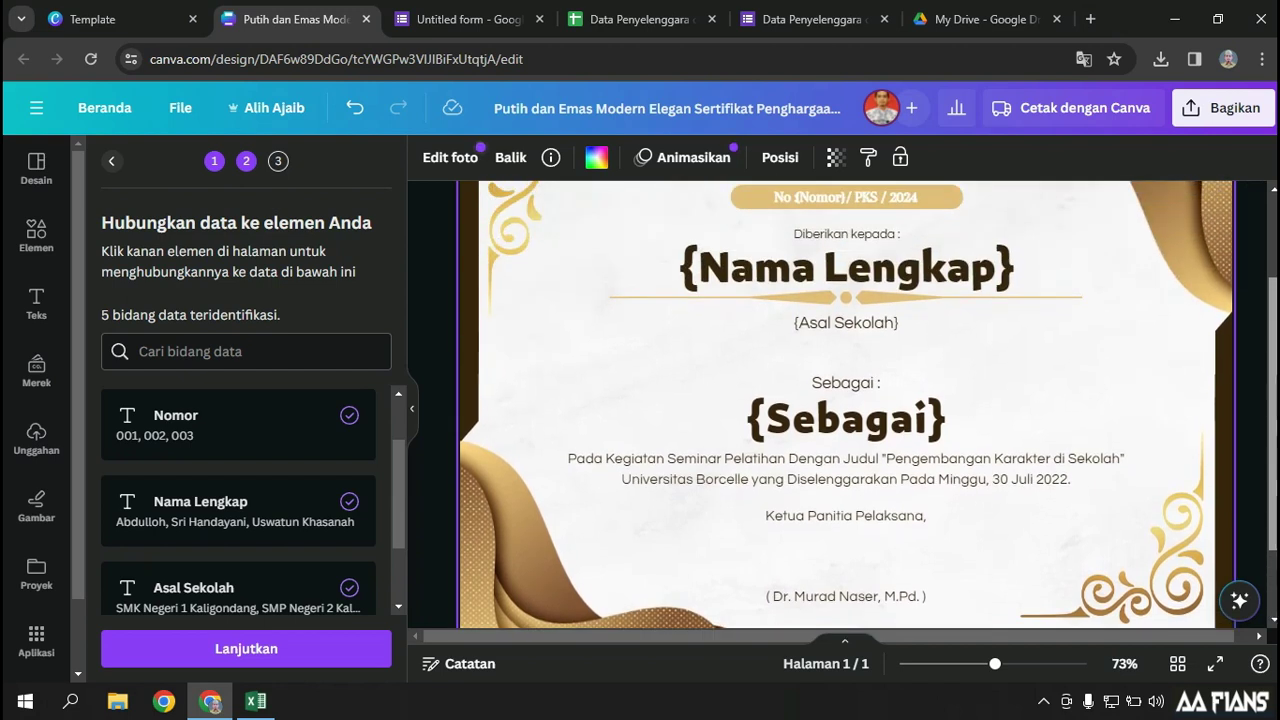
pyautogui.scroll(3, 845, 405)
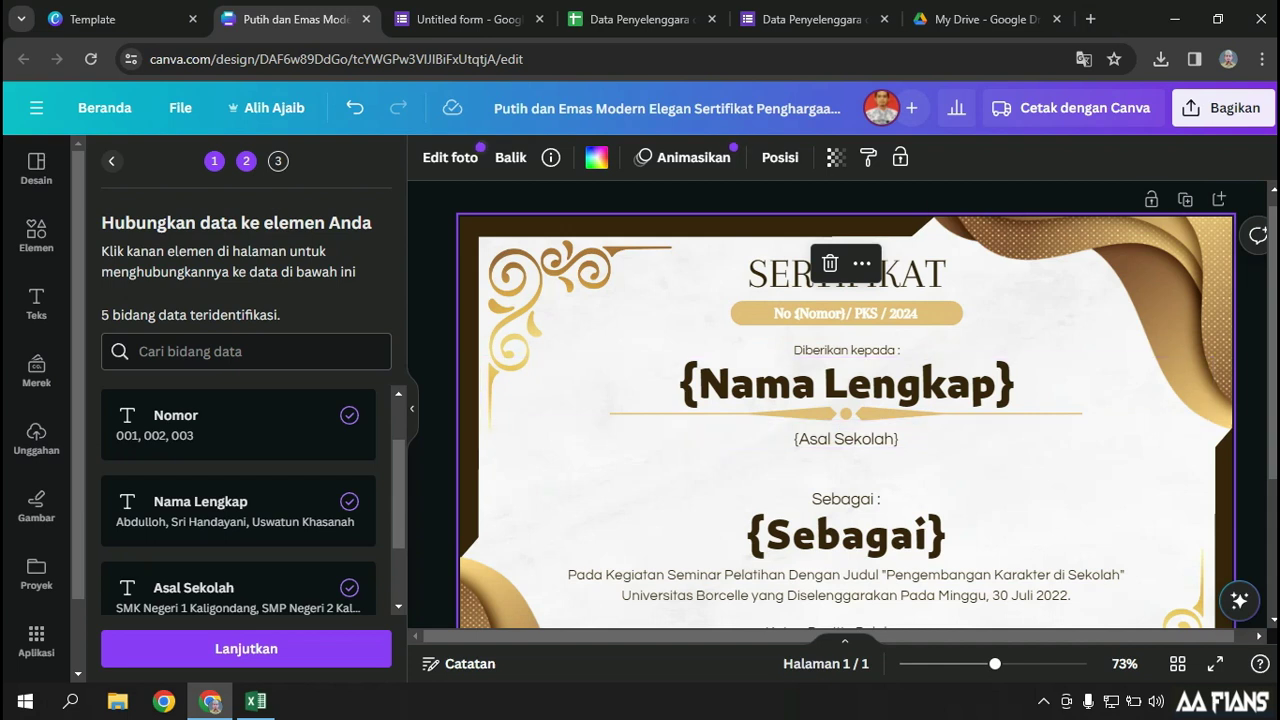
pyautogui.scroll(-2, 845, 405)
pyautogui.scroll(-2, 845, 405)
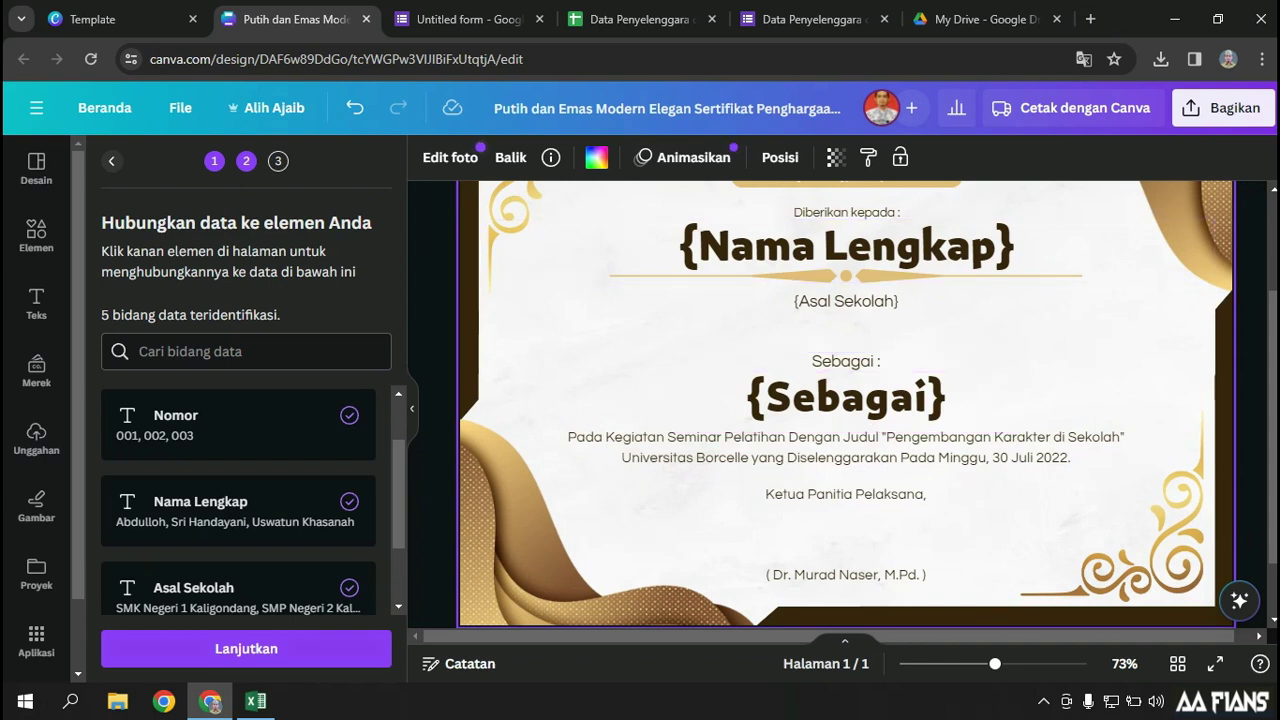
pyautogui.click(246, 648)
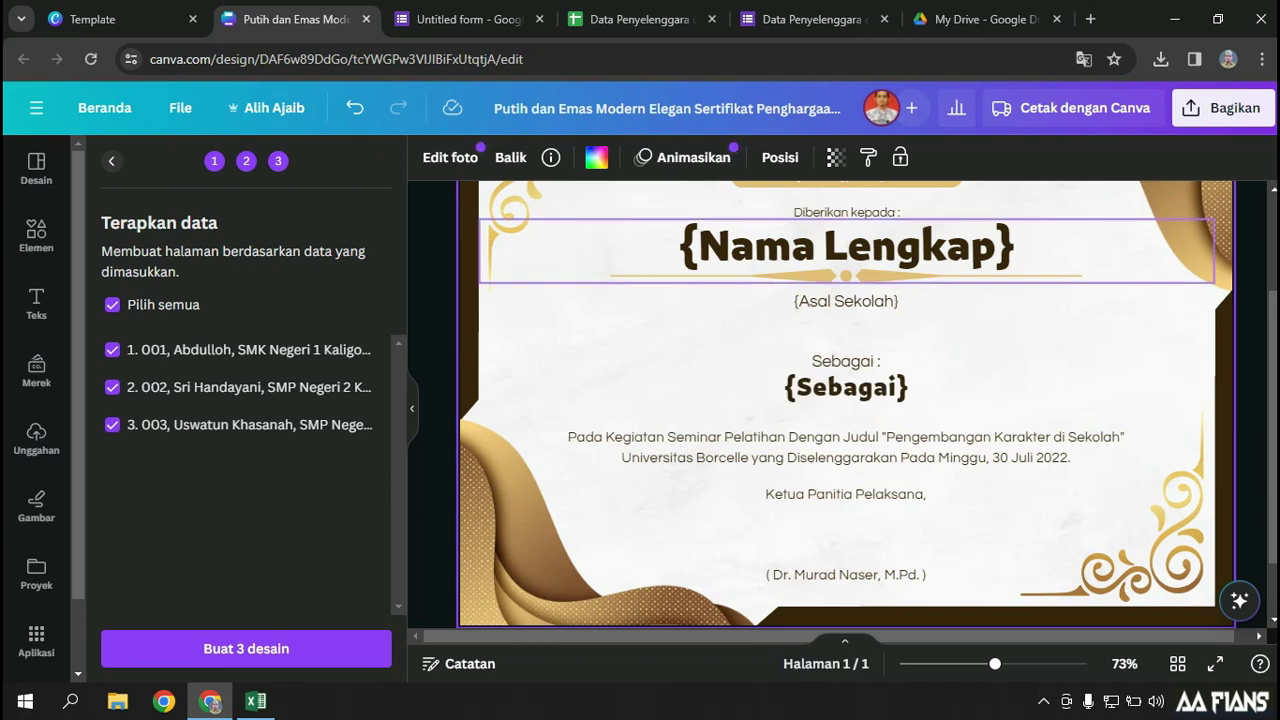
# Generate the three certificates as a new design with 'Buat 3 desain'
pyautogui.scroll(1, 846, 400)
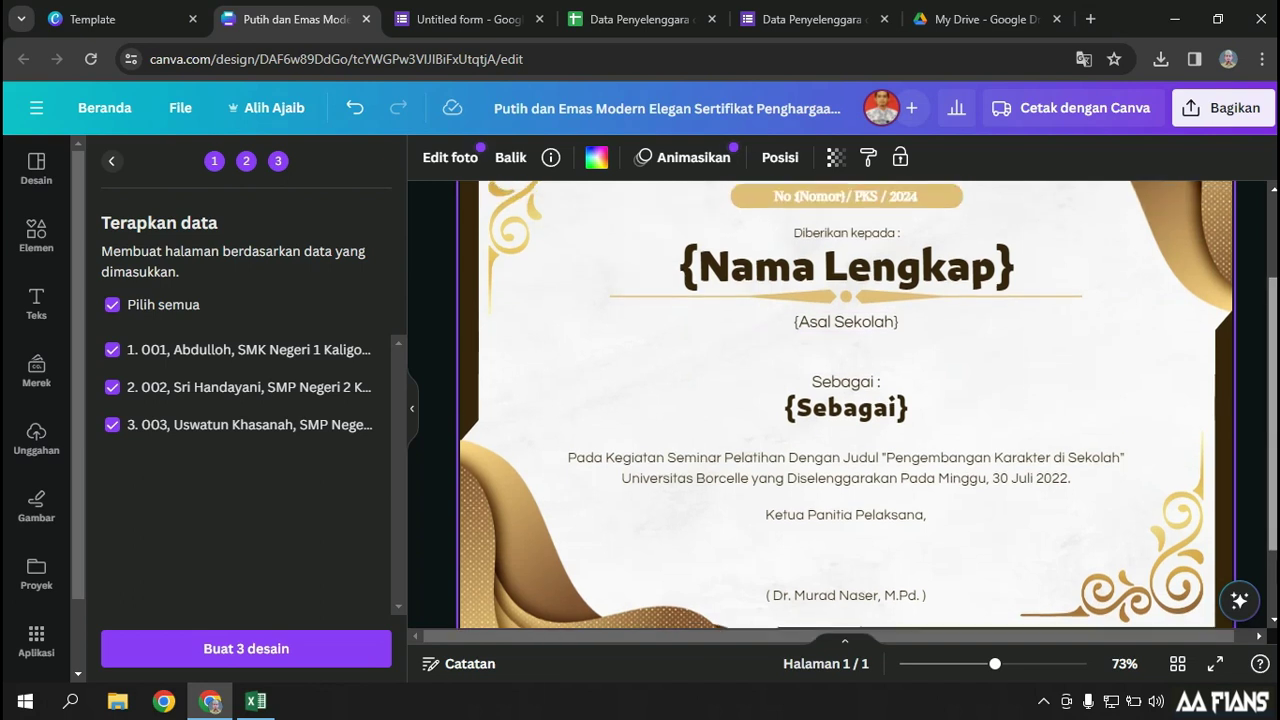
pyautogui.scroll(1, 846, 350)
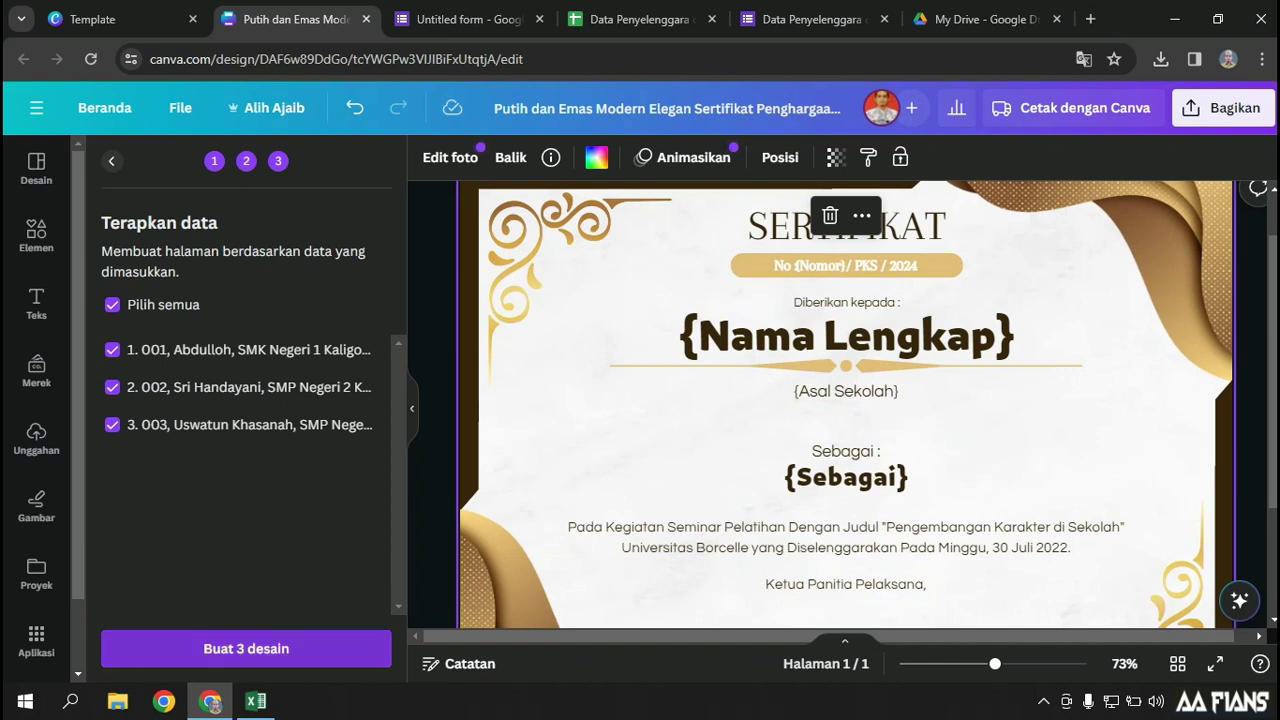
pyautogui.click(246, 648)
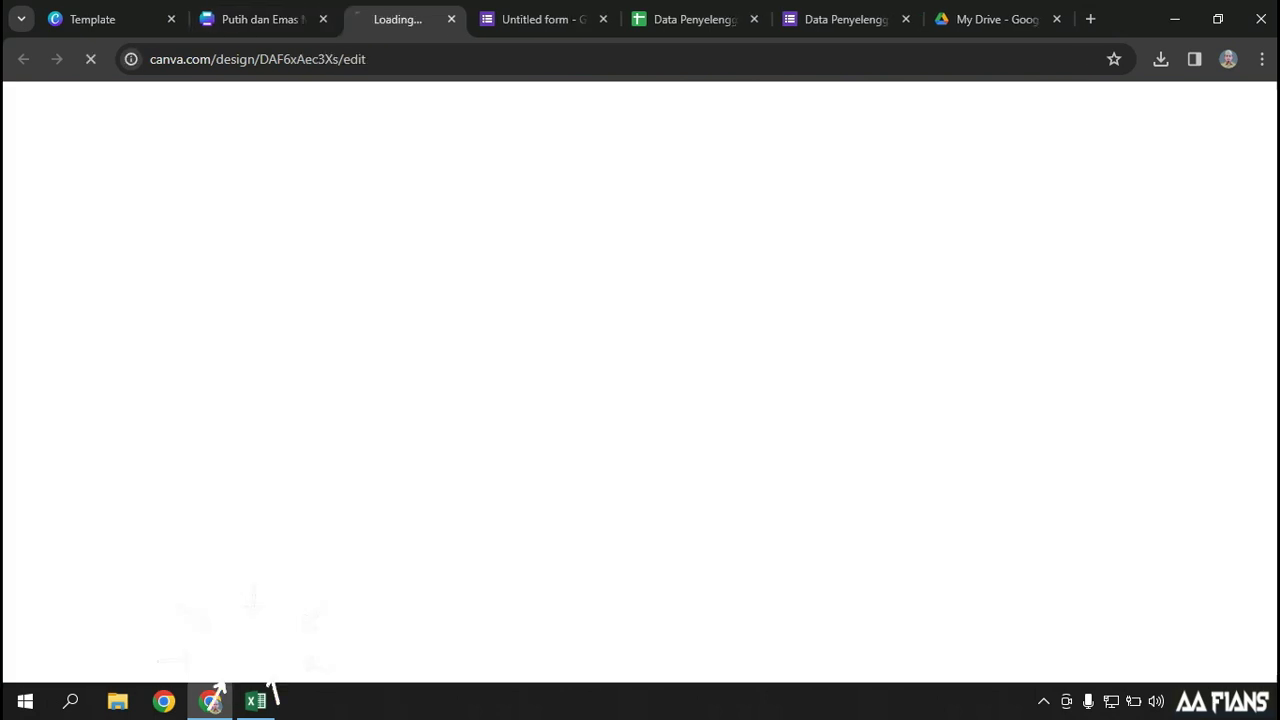